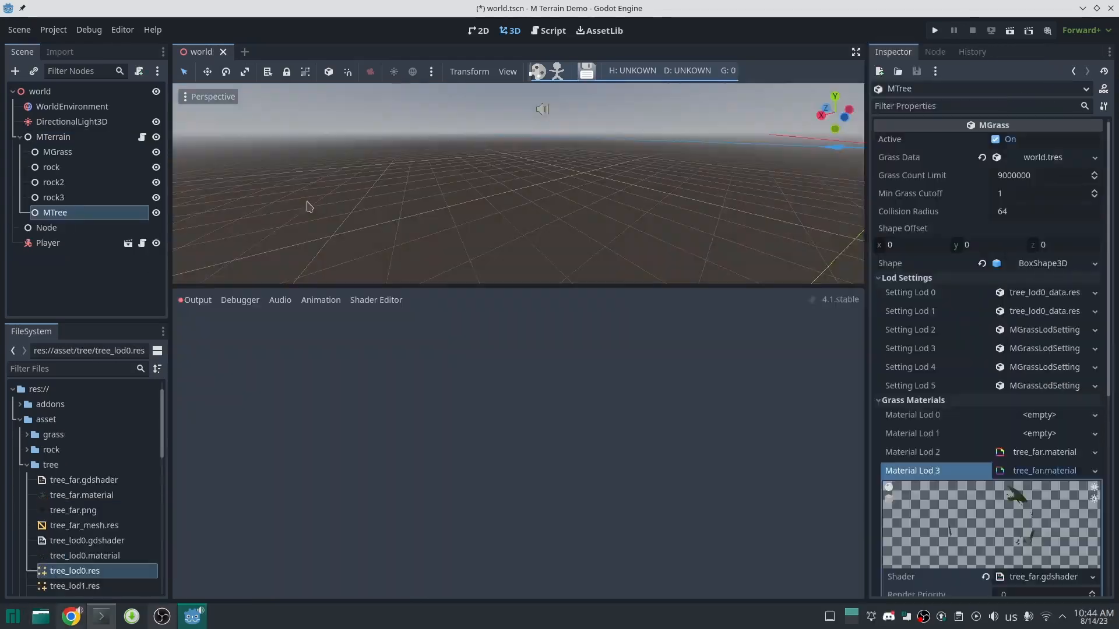
# Deactivate the MGrass, rock, rock2, rock3 and MTree nodes, check that each one is inactive, and save the scene
pyautogui.click(60, 152)
pyautogui.keyDown('shift'); pyautogui.click(70, 217); pyautogui.keyUp('shift')
pyautogui.click(1002, 139)
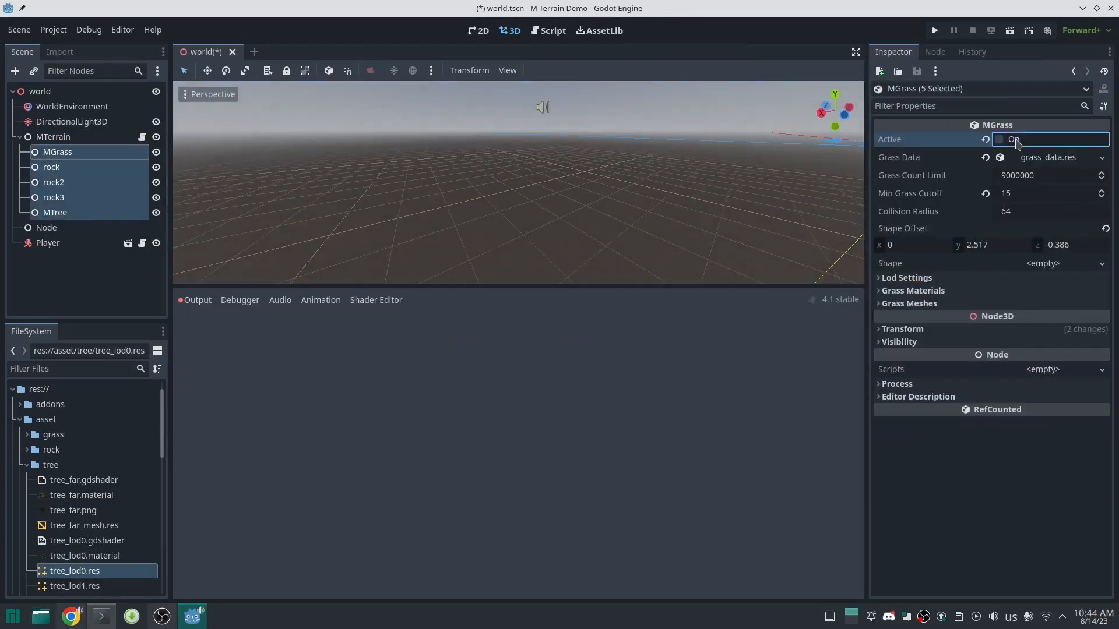
pyautogui.click(71, 152)
pyautogui.click(59, 168)
pyautogui.click(56, 181)
pyautogui.click(60, 198)
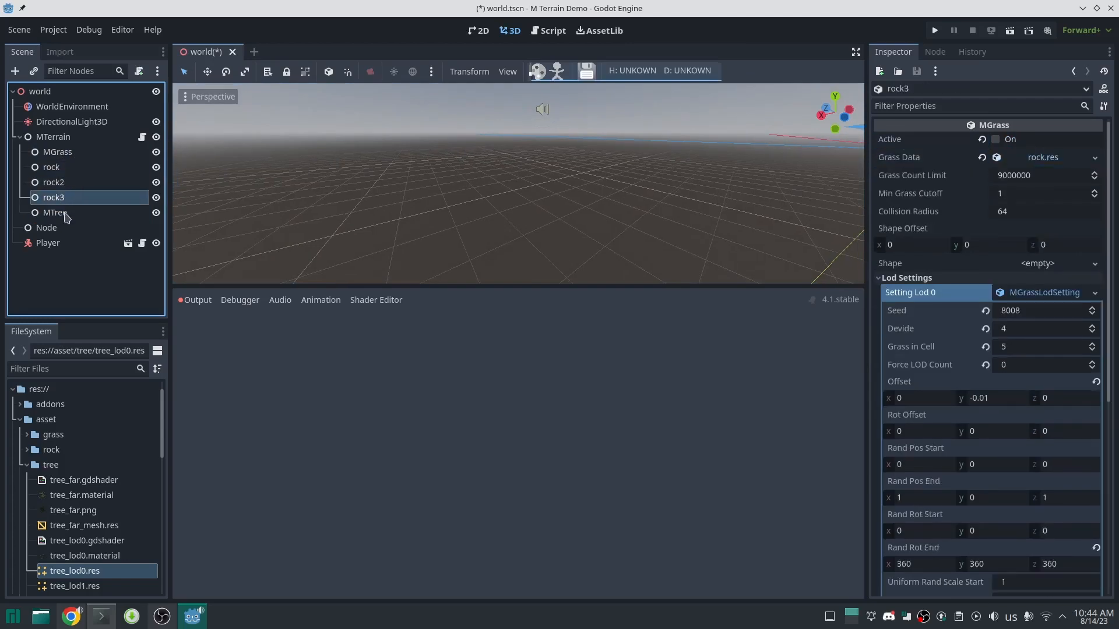
pyautogui.click(63, 214)
pyautogui.click(58, 229)
pyautogui.click(56, 213)
pyautogui.hotkey('ctrl', 's')
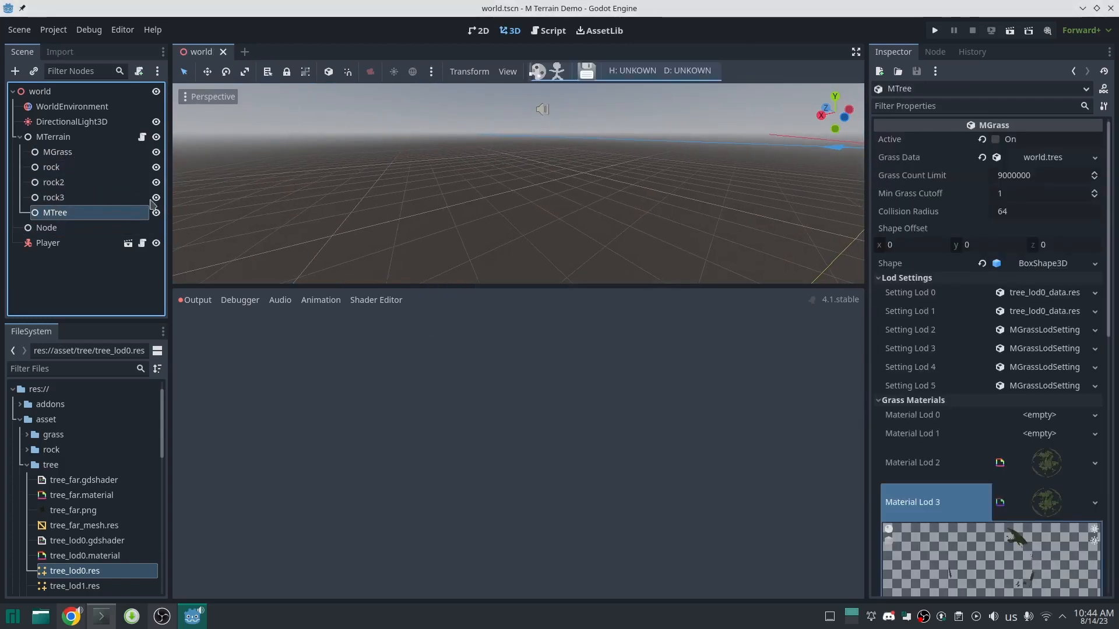
# Turn on Create Grid for the MTerrain node and collapse the output area to enlarge the 3D view
pyautogui.click(53, 137)
pyautogui.click(1006, 193)
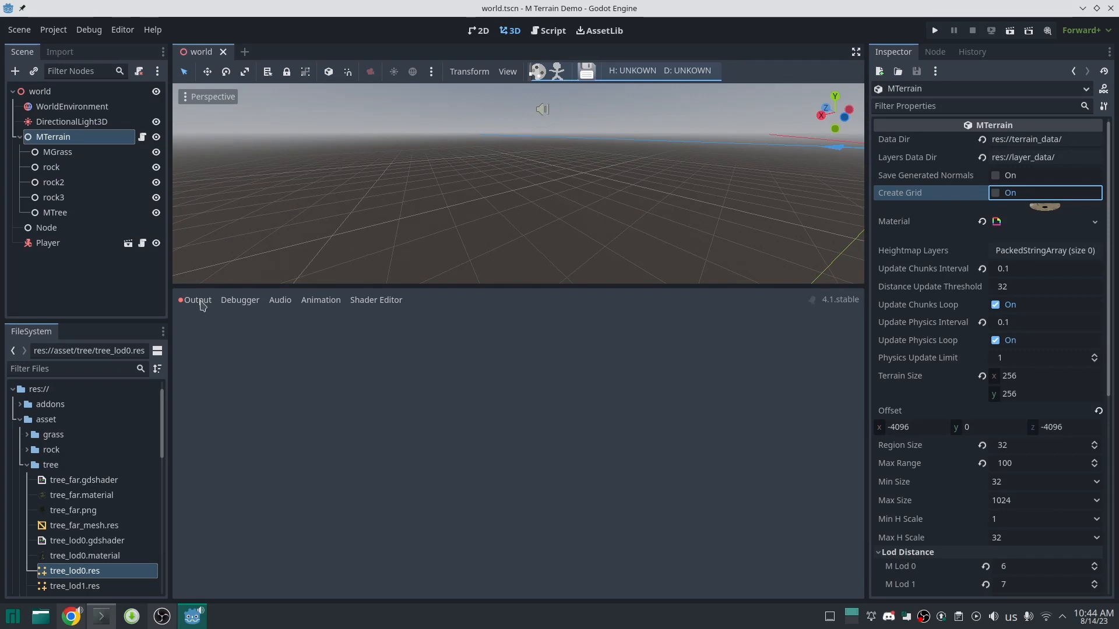
pyautogui.click(204, 601)
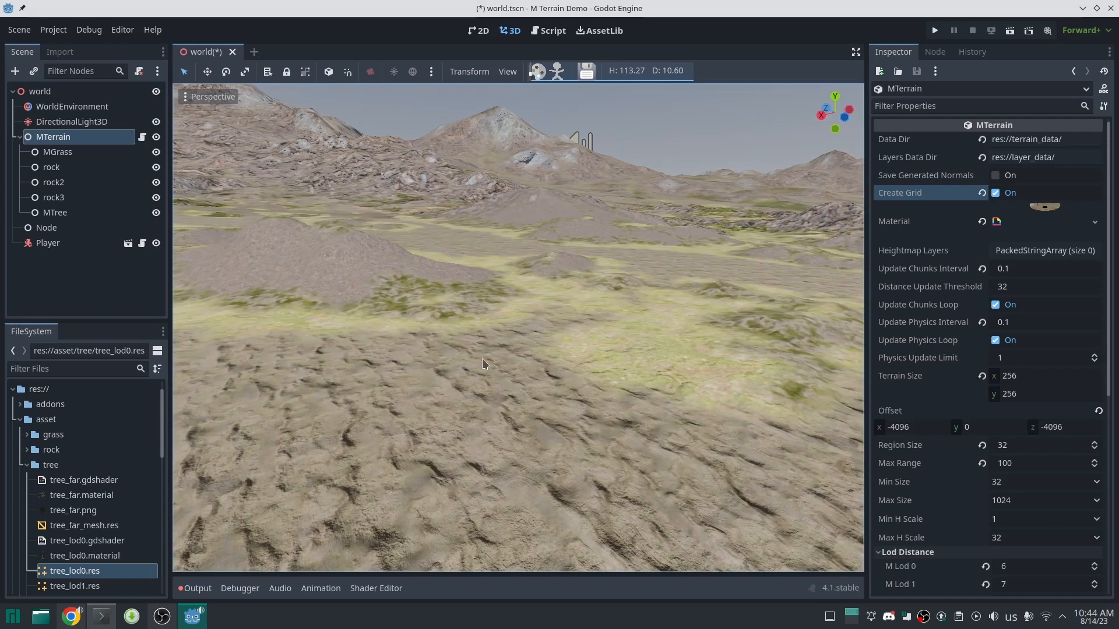
# Fly over the generated terrain to inspect its mountains and plains, and save the scene
pyautogui.moveTo(482, 362); pyautogui.dragTo(482, 361, button='right')
pyautogui.press('w')
pyautogui.scroll(20, 482, 361)
pyautogui.scroll(-15, 482, 361)
pyautogui.scroll(8, 482, 361)
pyautogui.scroll(2, 482, 361)
pyautogui.scroll(-6, 482, 361)
pyautogui.scroll(-8, 482, 362)
pyautogui.hotkey('ctrl', 's')
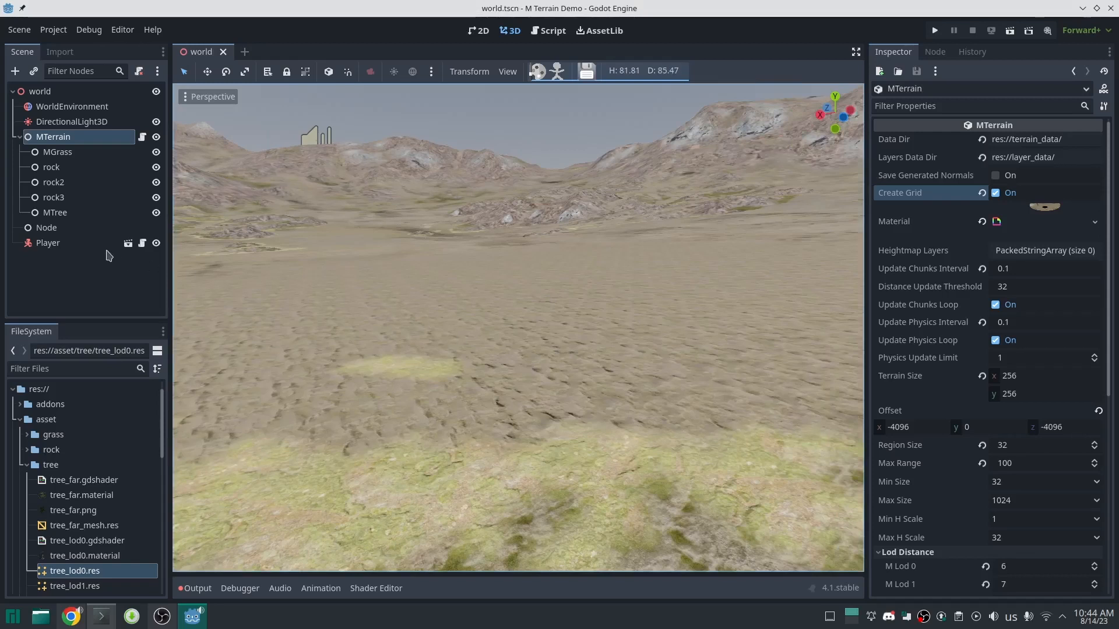
# Add an MGrass node under MTerrain, name it simple_grass and place it above the other child nodes
pyautogui.hotkey('ctrl', 'a')
pyautogui.write('MGras')
pyautogui.press('Return')
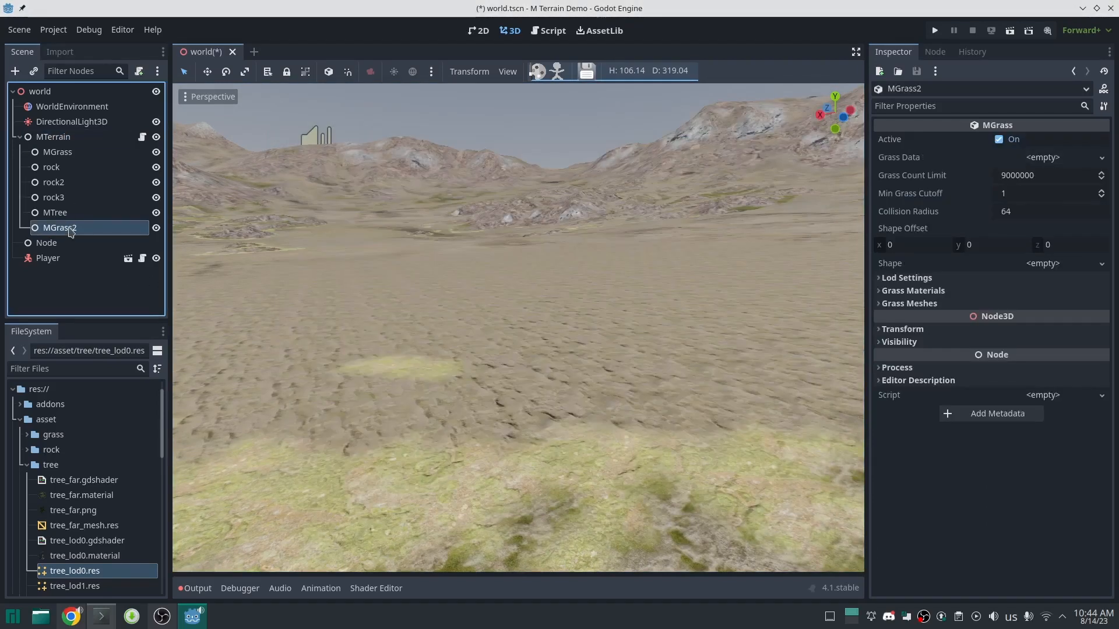
pyautogui.moveTo(68, 229); pyautogui.dragTo(68, 148)
pyautogui.moveTo(68, 148); pyautogui.dragTo(68, 149)
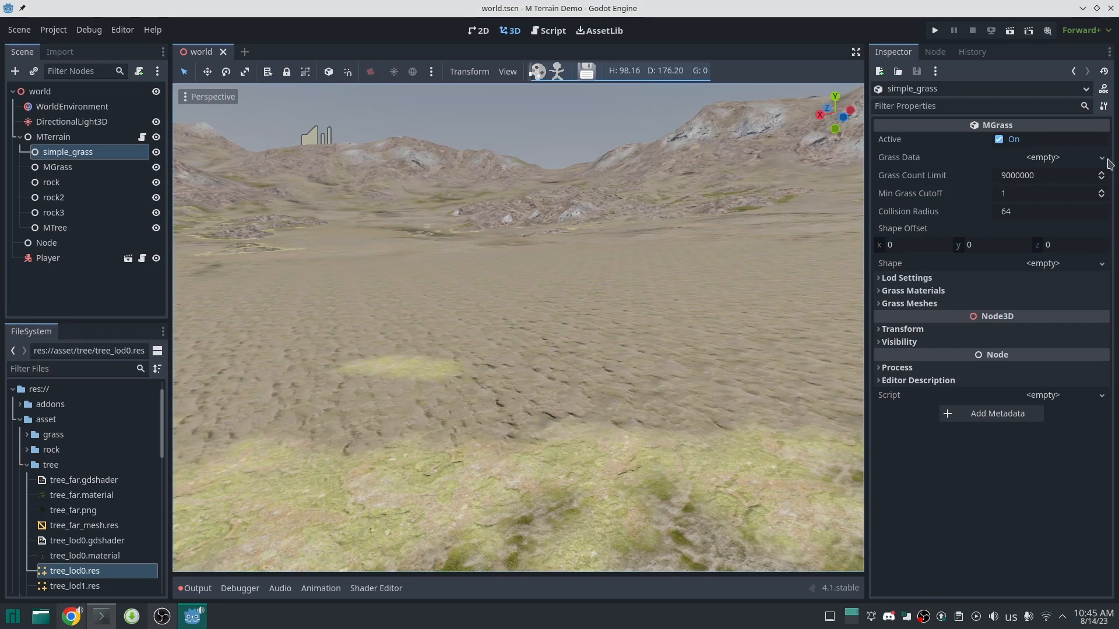
# Assign a new MGrassData resource with density 1 to simple_grass's Grass Data and save the scene
pyautogui.click(1102, 158)
pyautogui.click(1069, 183)
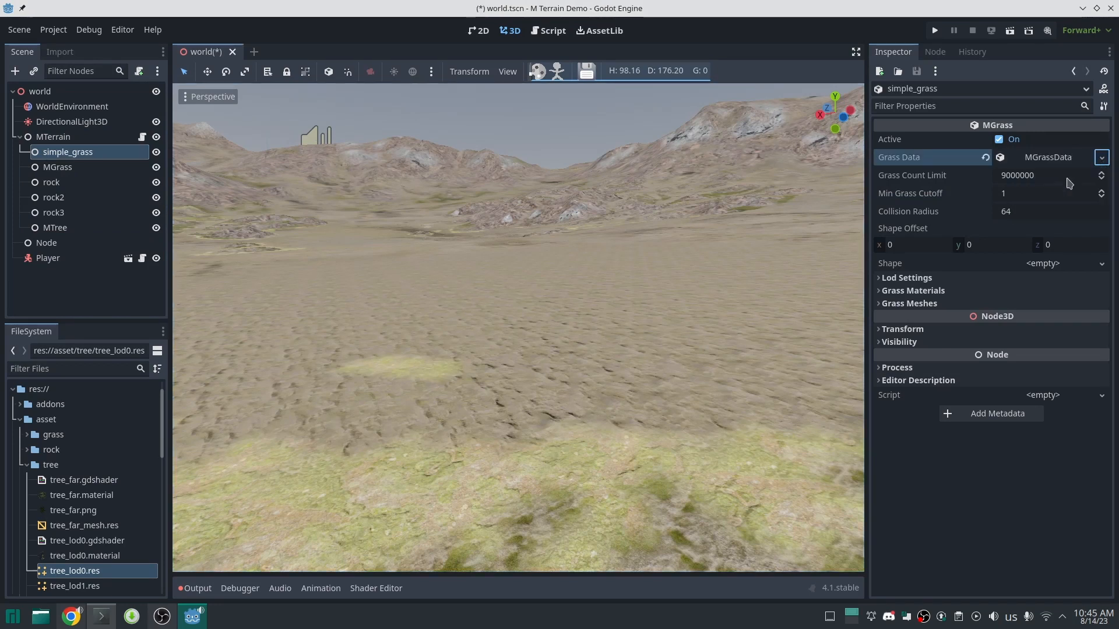
pyautogui.click(1056, 160)
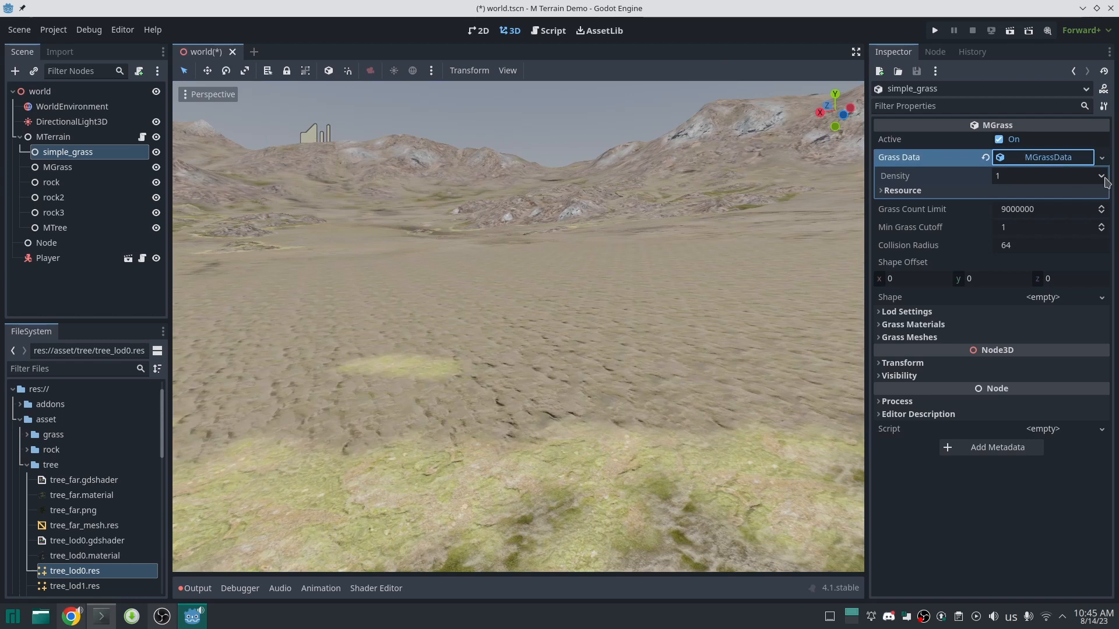
pyautogui.click(1105, 178)
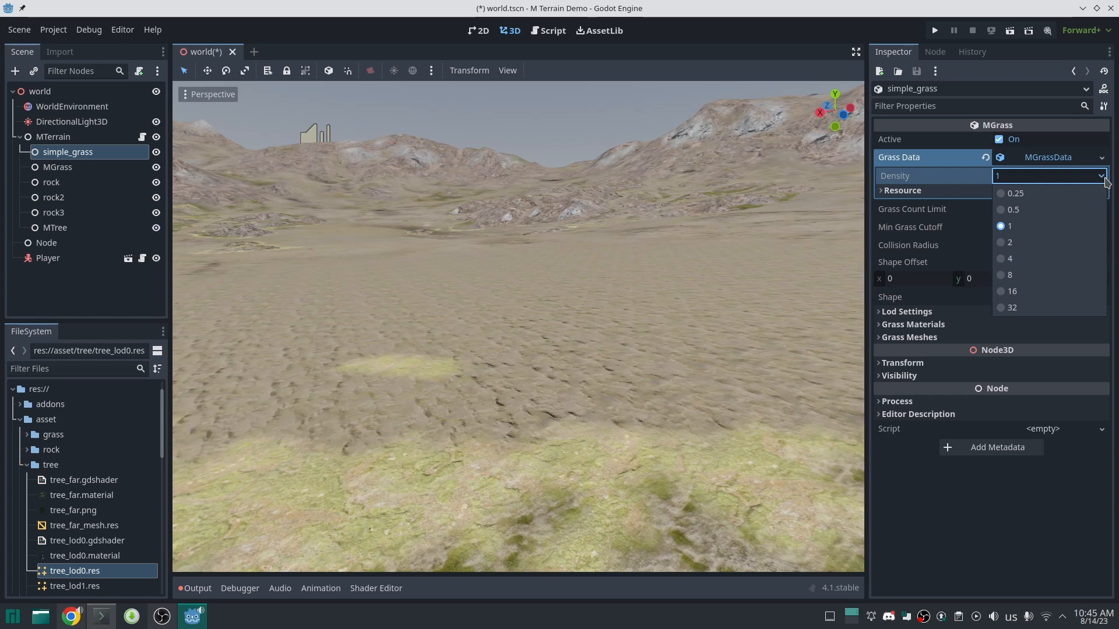
pyautogui.click(1025, 229)
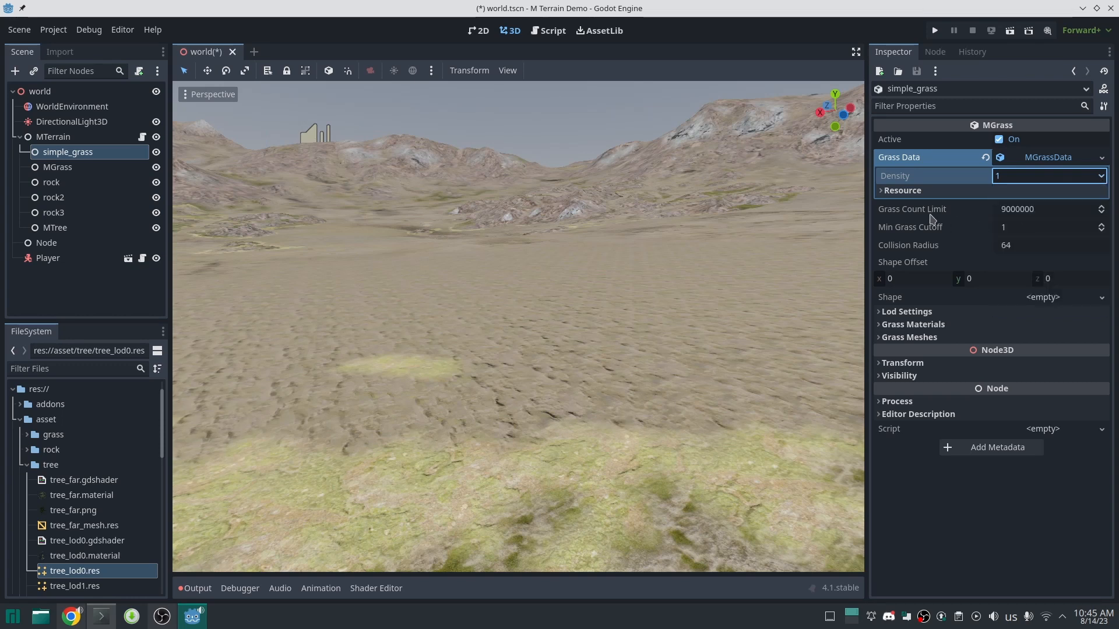
pyautogui.click(1044, 158)
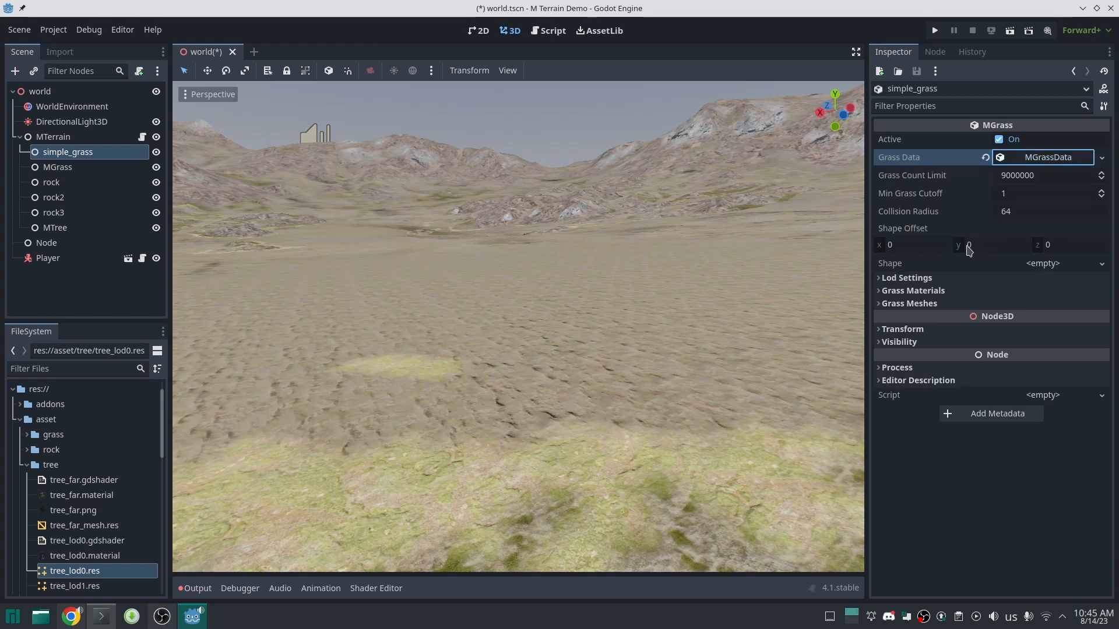
pyautogui.hotkey('ctrl', 's')
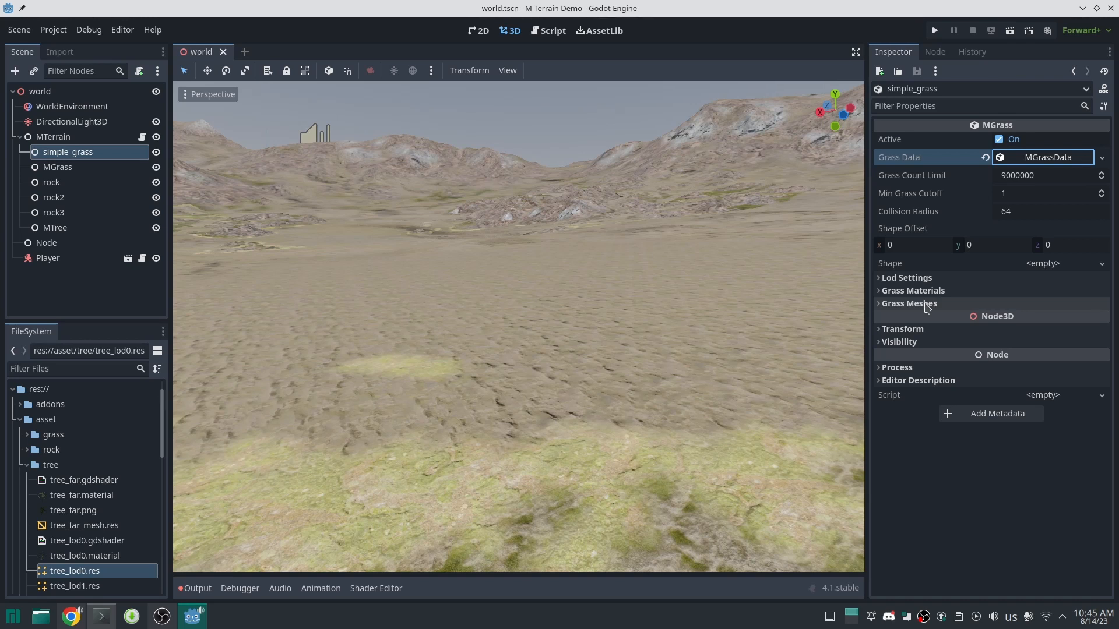
# Assign a new BoxMesh to Mesh Lod 0 in simple_grass's Grass Meshes
pyautogui.click(927, 305)
pyautogui.click(903, 319)
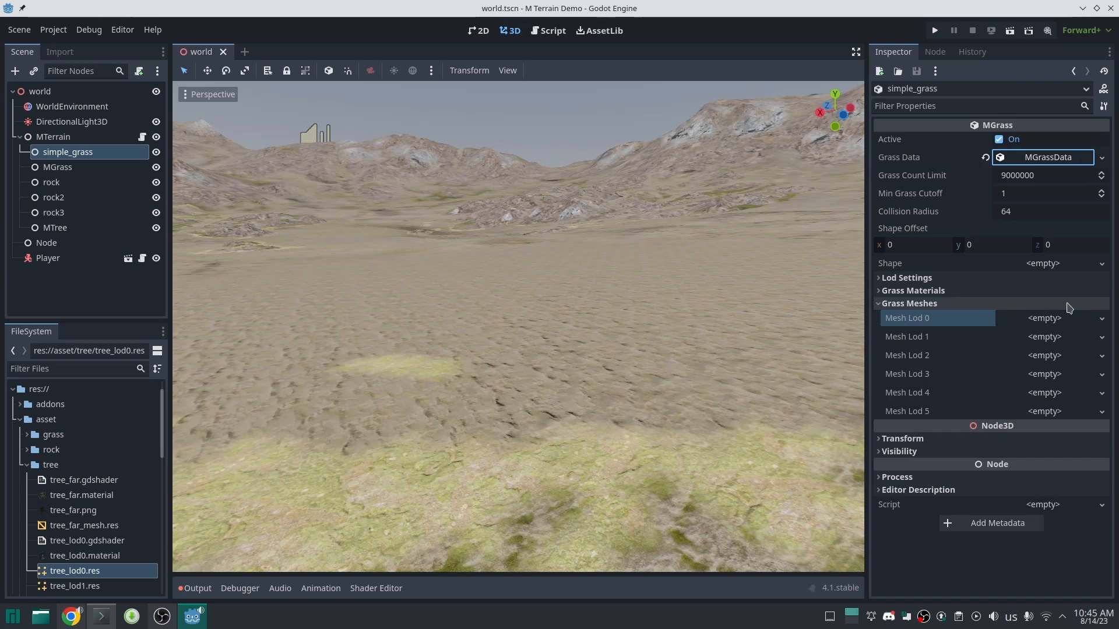
pyautogui.click(1102, 318)
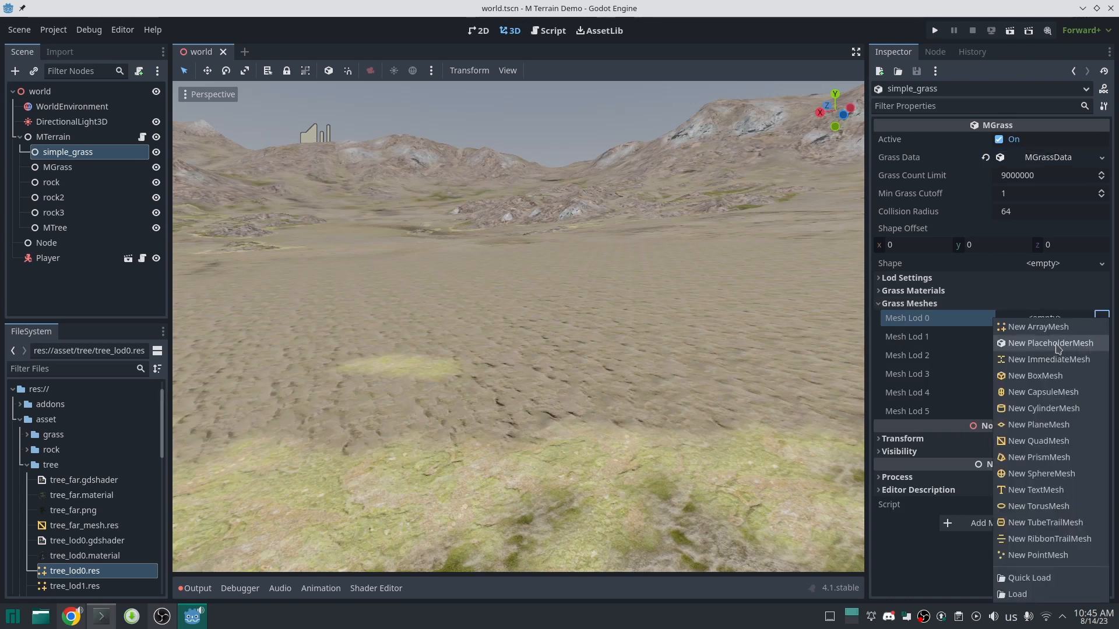
pyautogui.click(1057, 376)
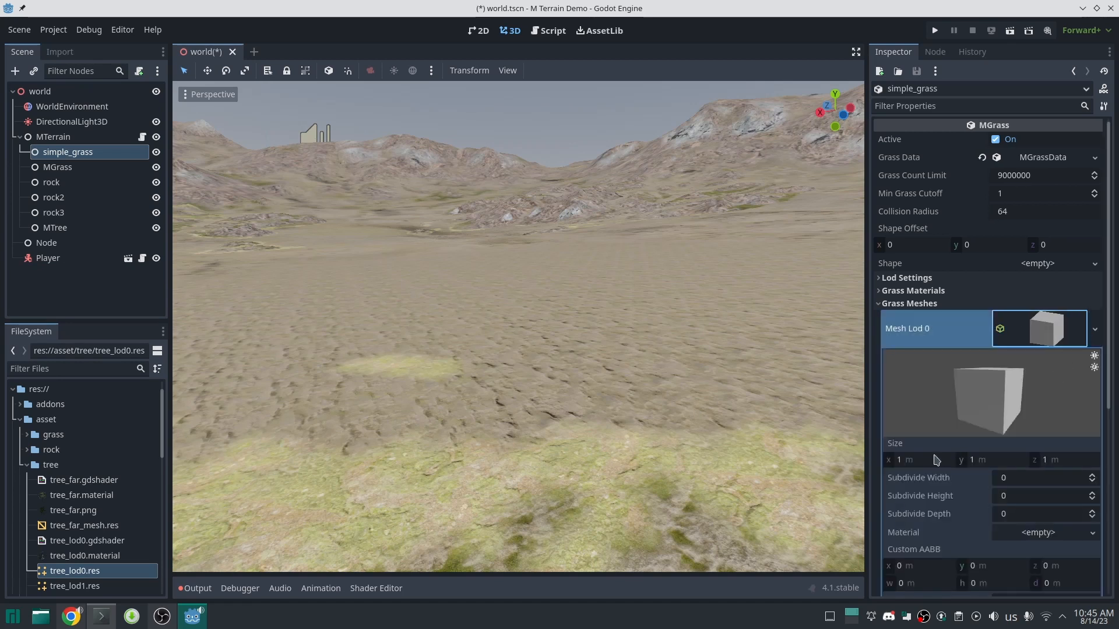
# Set the Mesh Lod 0 box's size to 0.1 m in x and 0.1 m in z, and collapse its properties
pyautogui.click(920, 461)
pyautogui.write('0.1')
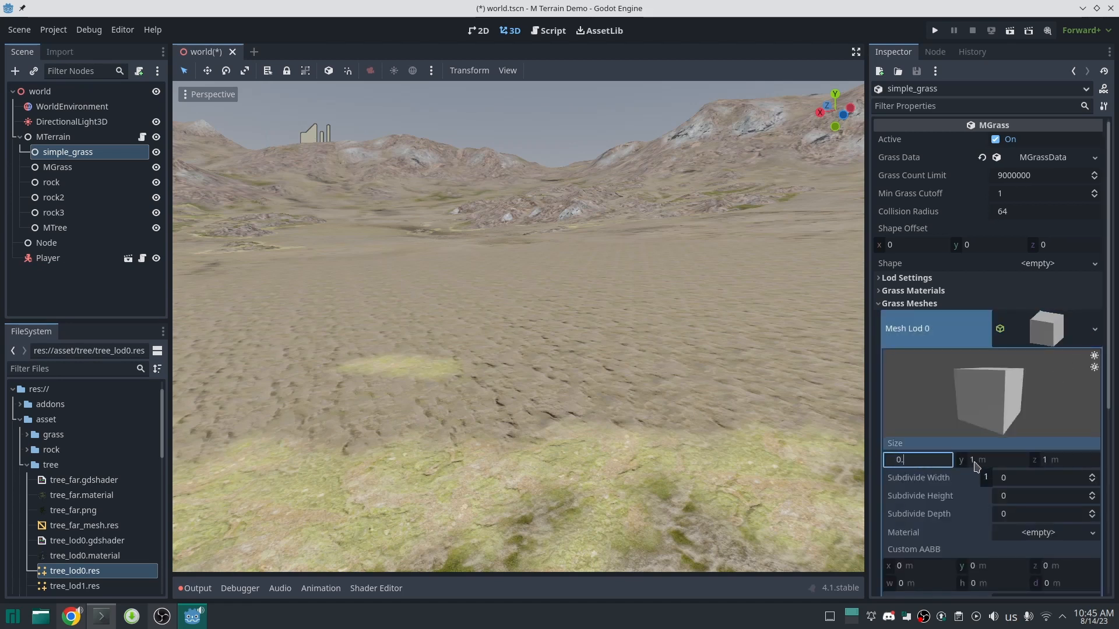
pyautogui.press('Tab')
pyautogui.press('Tab')
pyautogui.write('0.1')
pyautogui.press('Return')
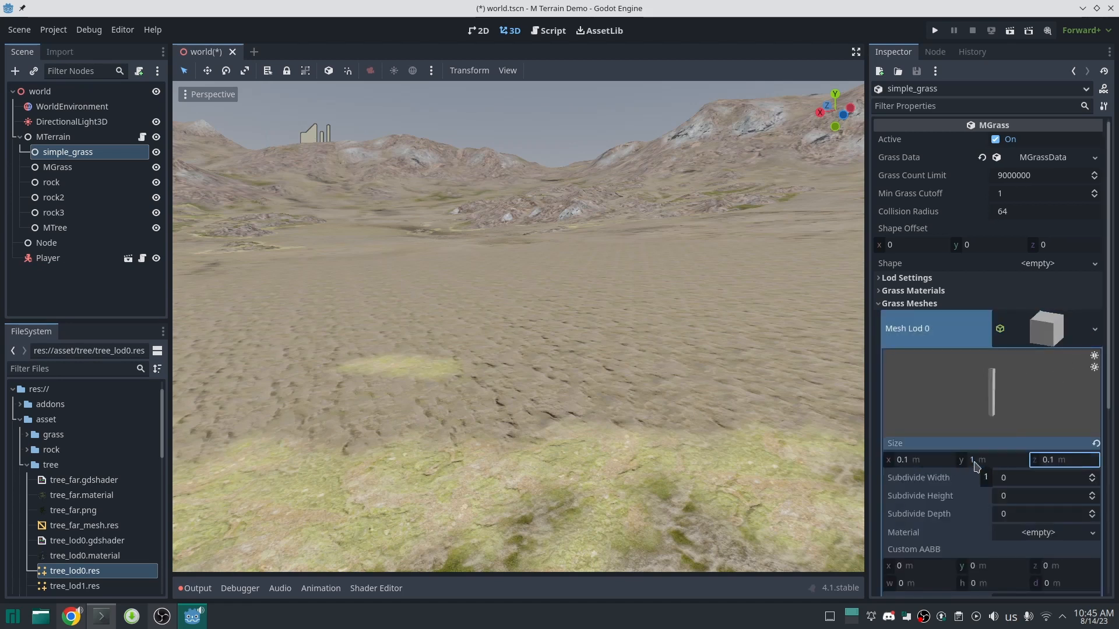
pyautogui.click(1049, 335)
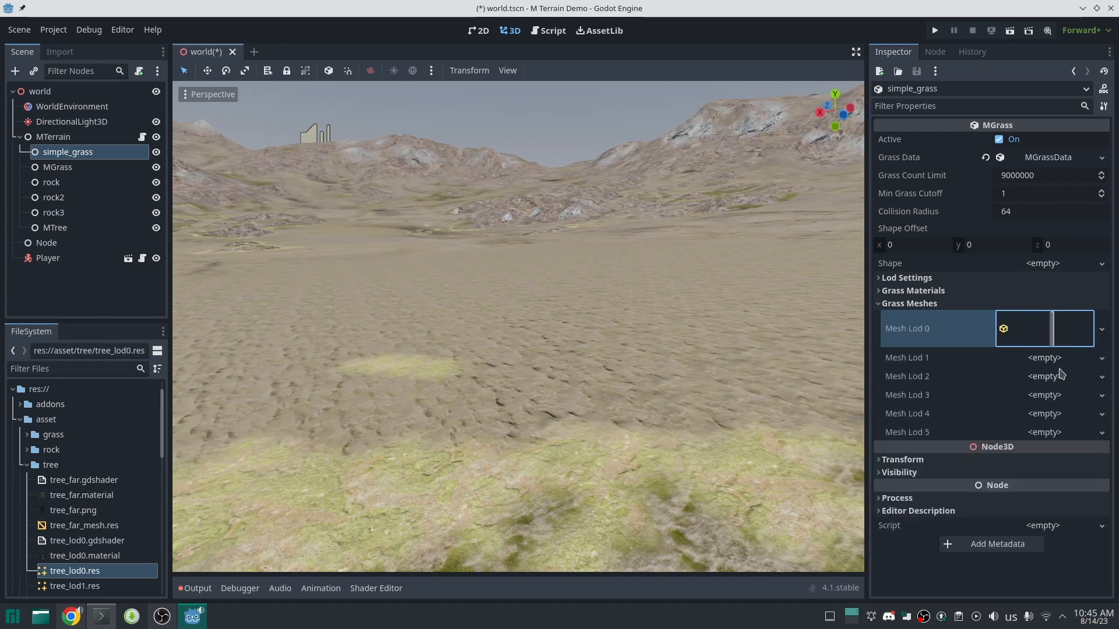
# Reuse the Mesh Lod 0 box mesh for Mesh Lod 1 through Mesh Lod 5 and save the scene
pyautogui.click(1100, 359)
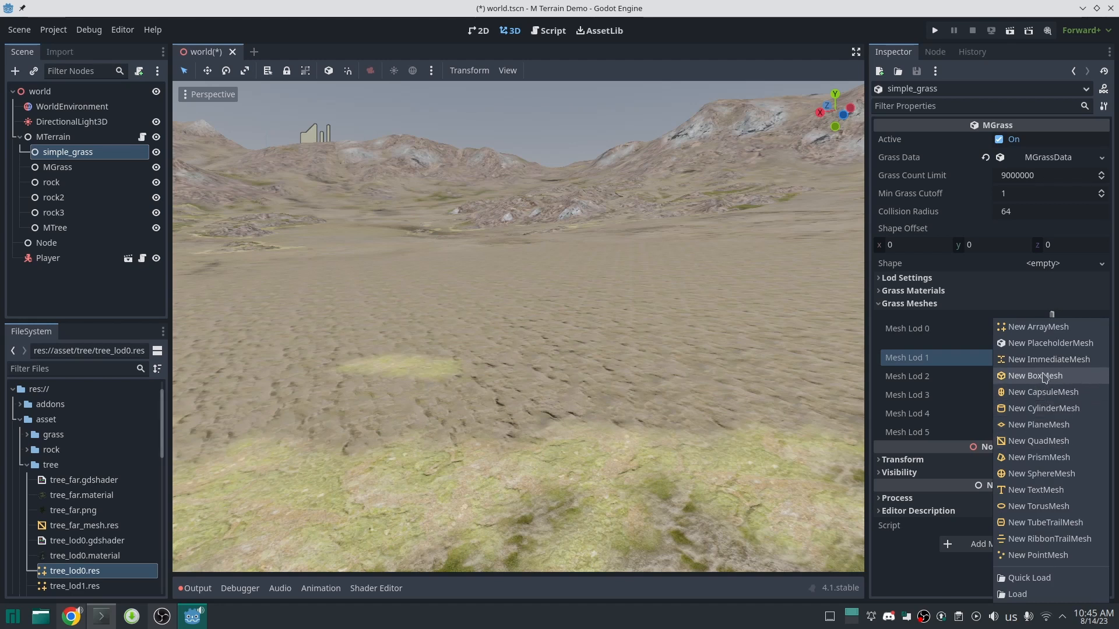
pyautogui.click(1043, 377)
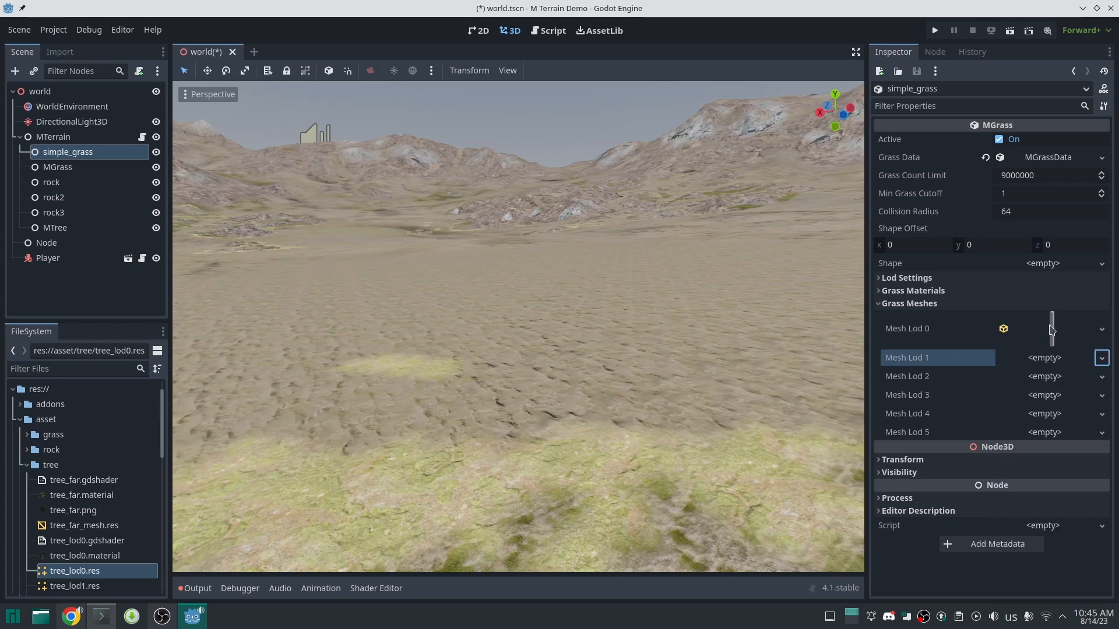
pyautogui.moveTo(1052, 329); pyautogui.dragTo(1052, 402)
pyautogui.moveTo(1052, 402); pyautogui.dragTo(1055, 487)
pyautogui.moveTo(1047, 487); pyautogui.dragTo(1052, 519)
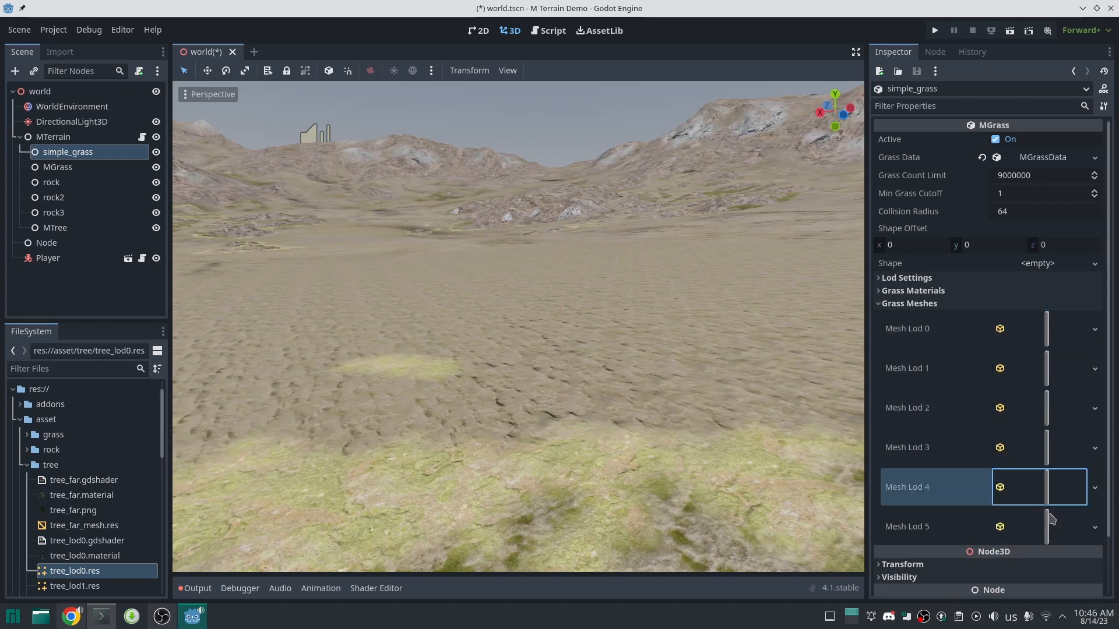
pyautogui.hotkey('ctrl', 's')
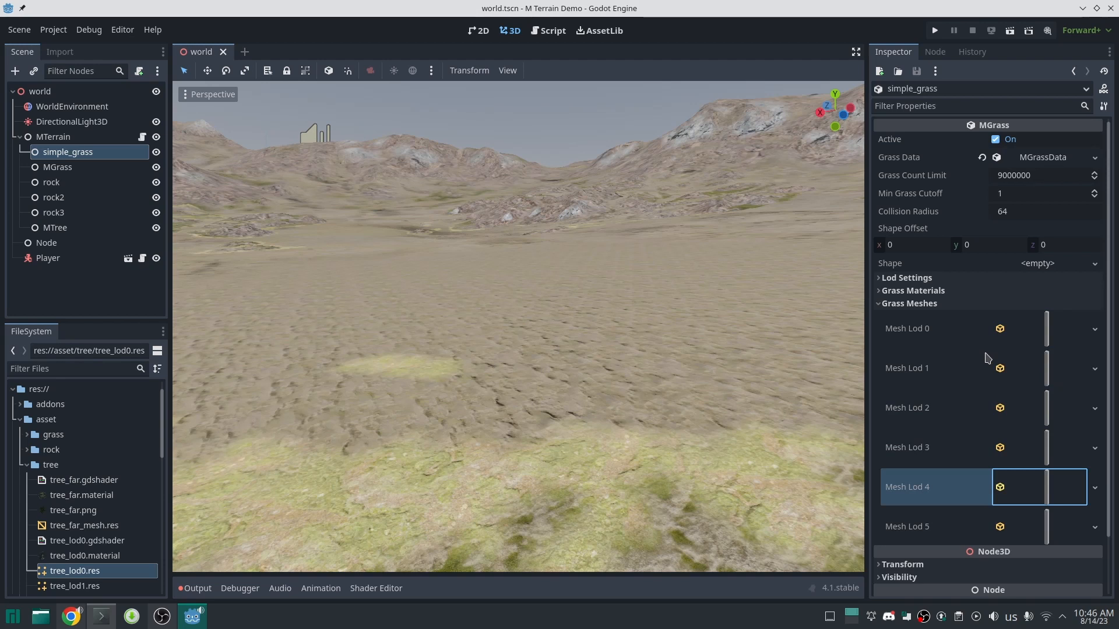
# Regenerate the terrain by turning MTerrain's Create Grid off and back on
pyautogui.click(53, 137)
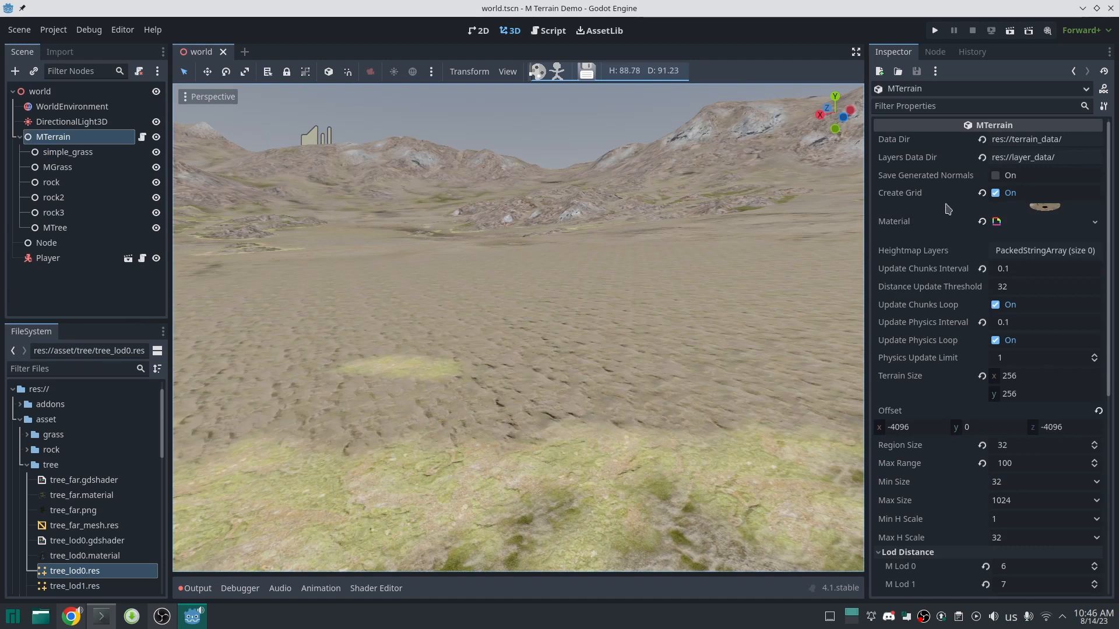
pyautogui.click(996, 194)
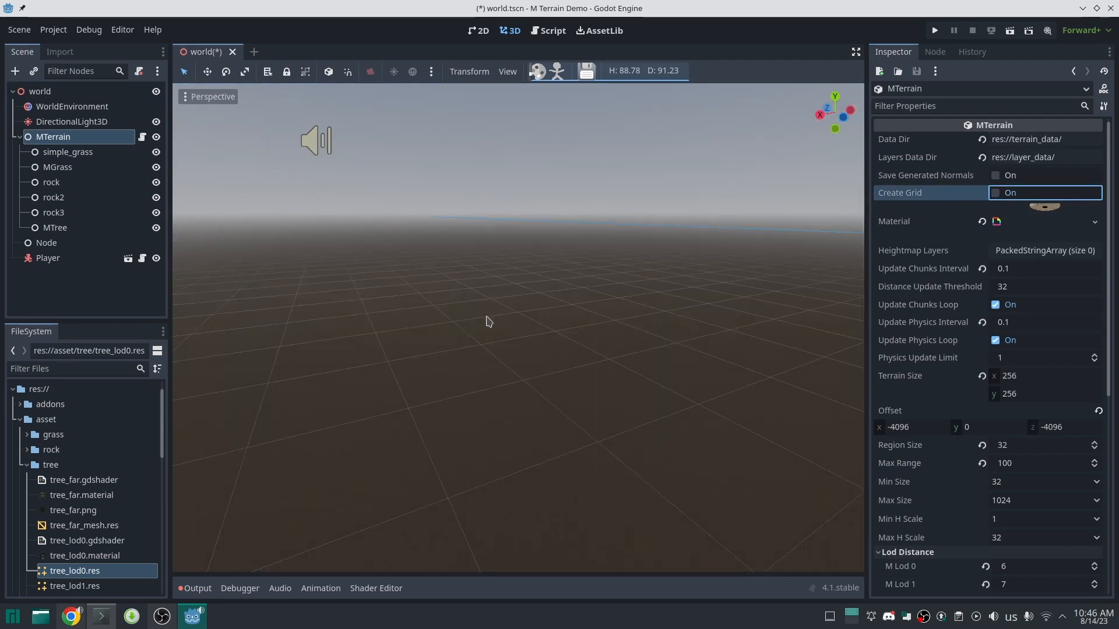
pyautogui.hotkey('ctrl', 'z')
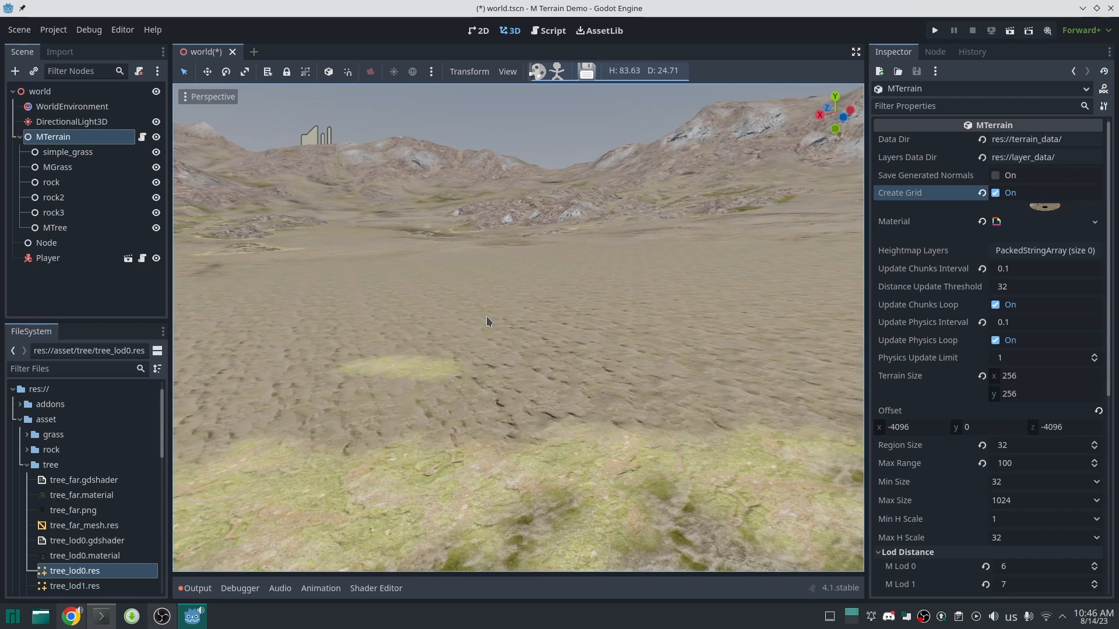
# Enable paint mode for simple_grass, paint grass across the terrain plain and reduce the brush size to 16
pyautogui.click(63, 154)
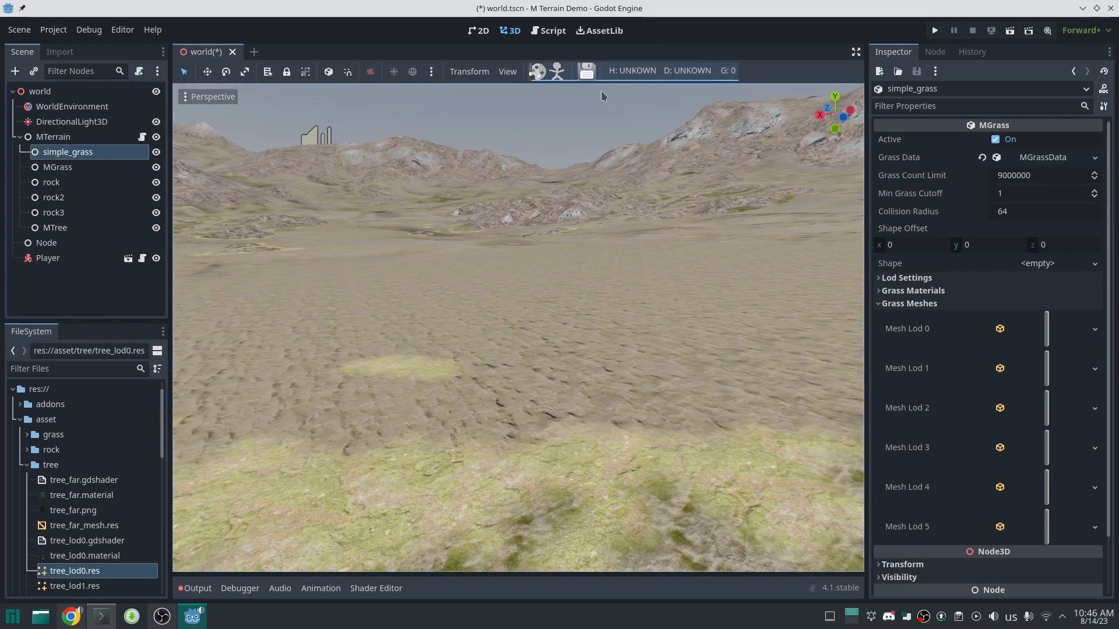
pyautogui.click(537, 71)
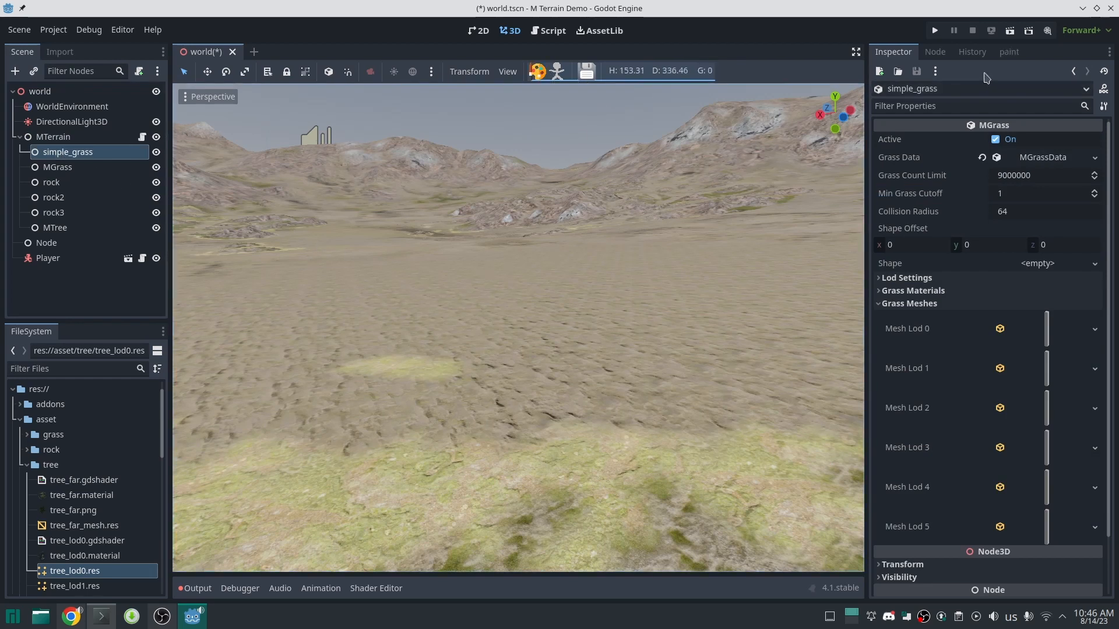
pyautogui.click(1010, 53)
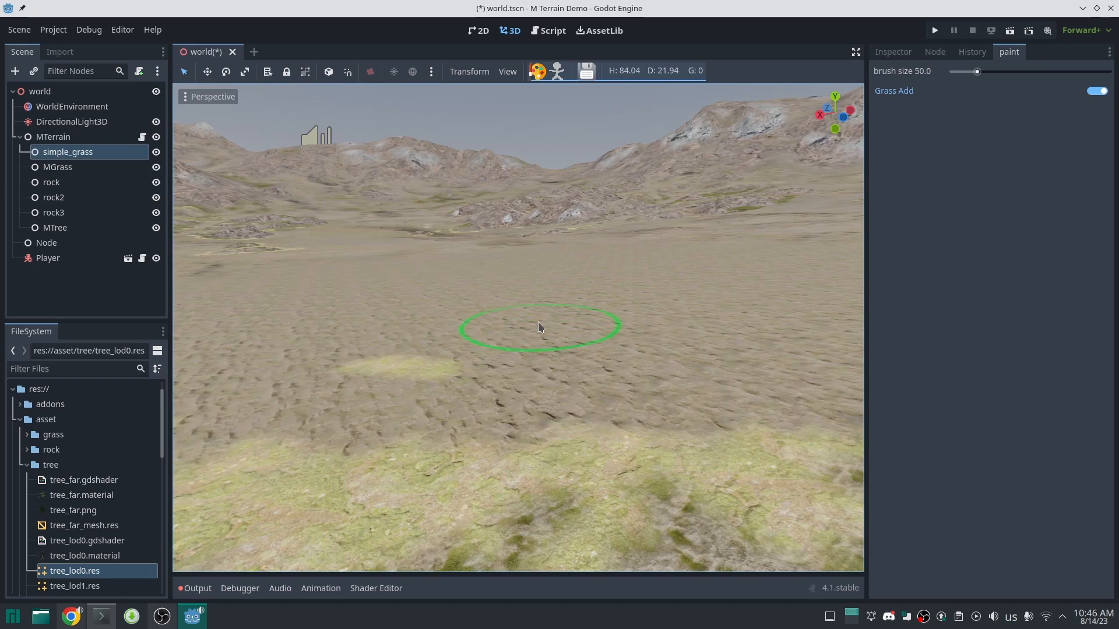
pyautogui.moveTo(443, 332)
pyautogui.mouseDown(button='right')
pyautogui.moveTo(524, 325)
pyautogui.moveTo(528, 123)
pyautogui.mouseUp(button='right')
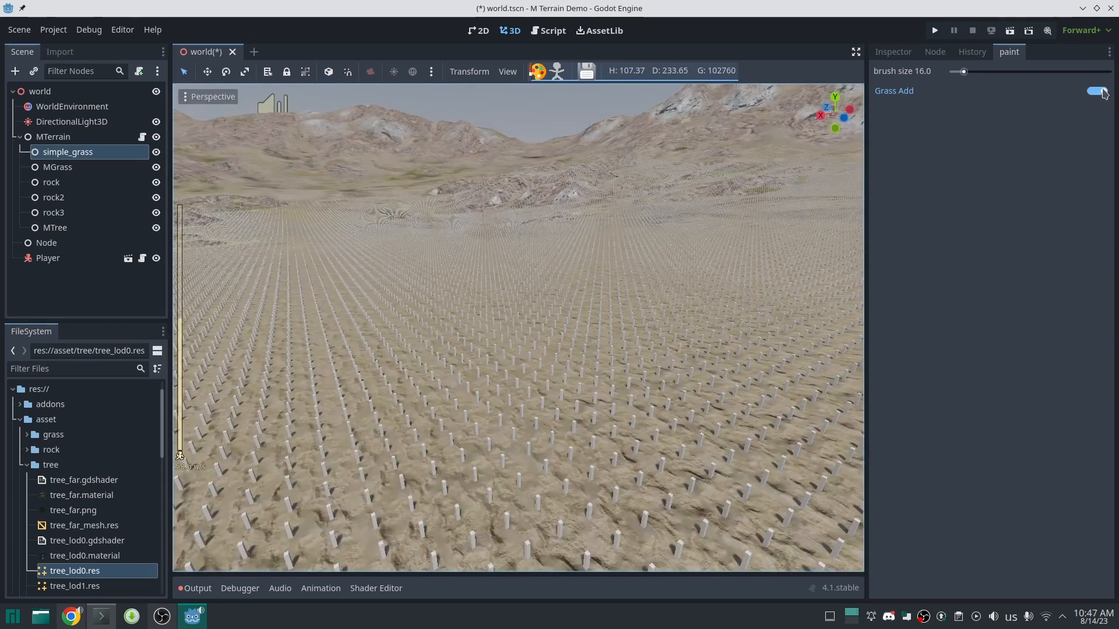
# Erase some grass with Grass Add off, and paint another stroke of grass with Grass Add on
pyautogui.click(1098, 91)
pyautogui.moveTo(555, 317)
pyautogui.mouseDown()
pyautogui.moveTo(489, 320)
pyautogui.moveTo(507, 344)
pyautogui.moveTo(478, 397)
pyautogui.mouseUp()
pyautogui.click(1097, 92)
pyautogui.moveTo(692, 250)
pyautogui.mouseDown()
pyautogui.moveTo(443, 466)
pyautogui.moveTo(547, 267)
pyautogui.moveTo(624, 496)
pyautogui.moveTo(575, 303)
pyautogui.moveTo(582, 524)
pyautogui.moveTo(562, 318)
pyautogui.mouseUp()
pyautogui.scroll(-1, 650, 429)
pyautogui.scroll(-2, 633, 424)
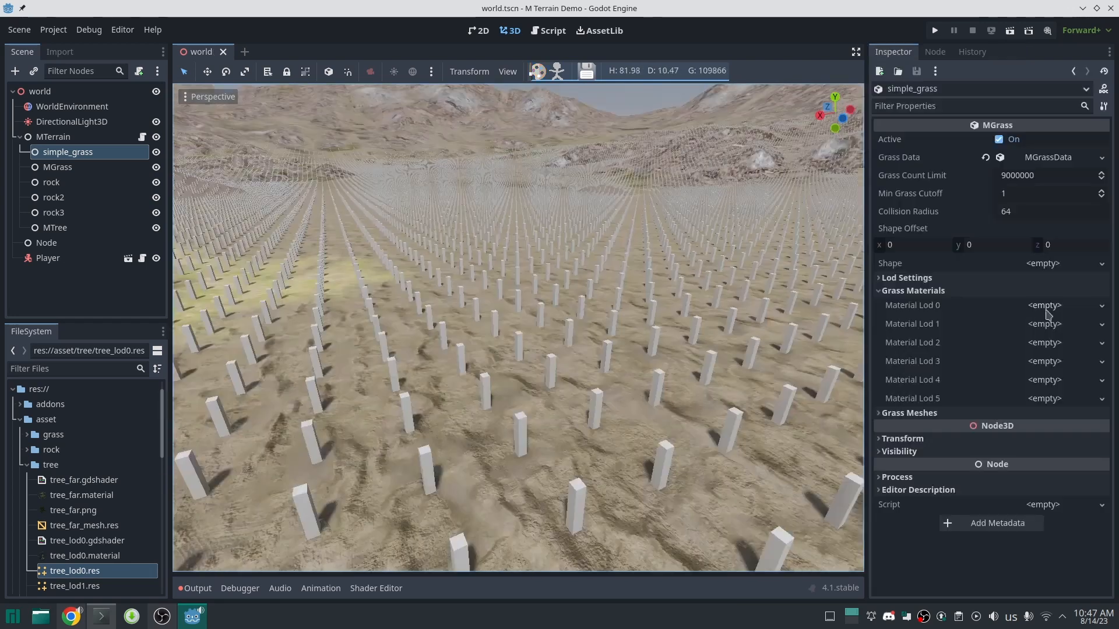
# Assign a new StandardMaterial3D to simple_grass's Material Lod 0 and set its albedo color to green 00bd00
pyautogui.click(1098, 309)
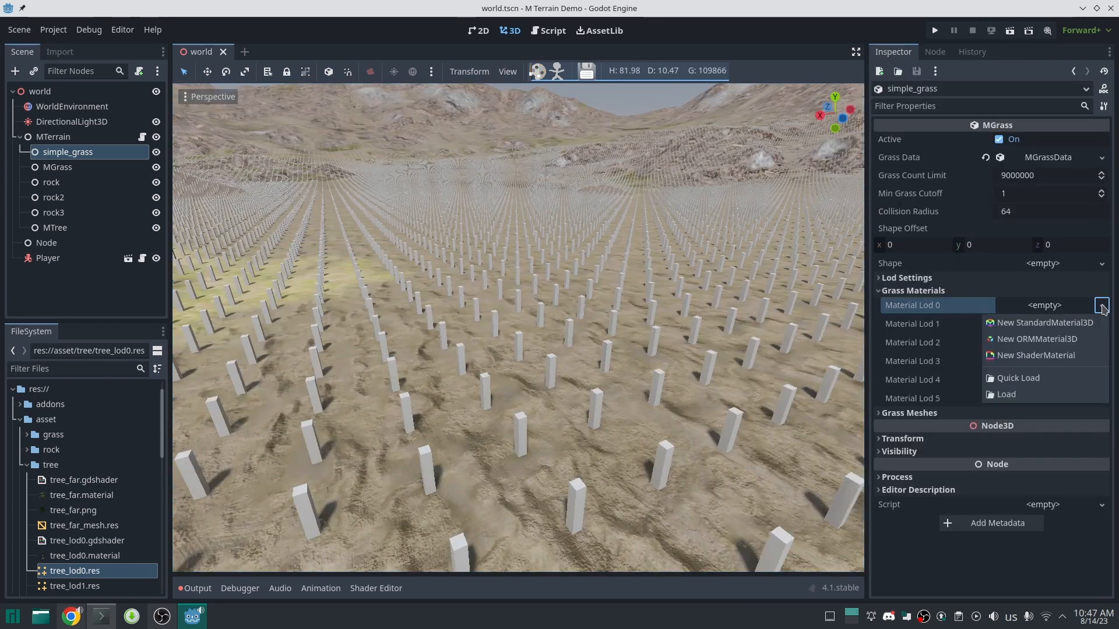
pyautogui.click(1075, 325)
pyautogui.click(1075, 326)
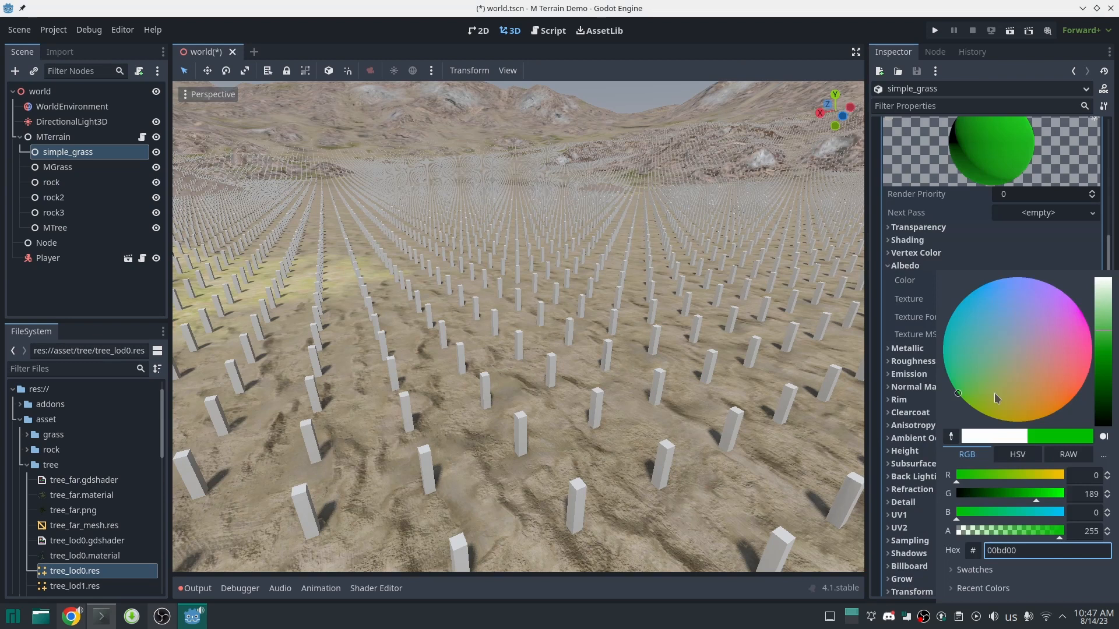
pyautogui.click(935, 259)
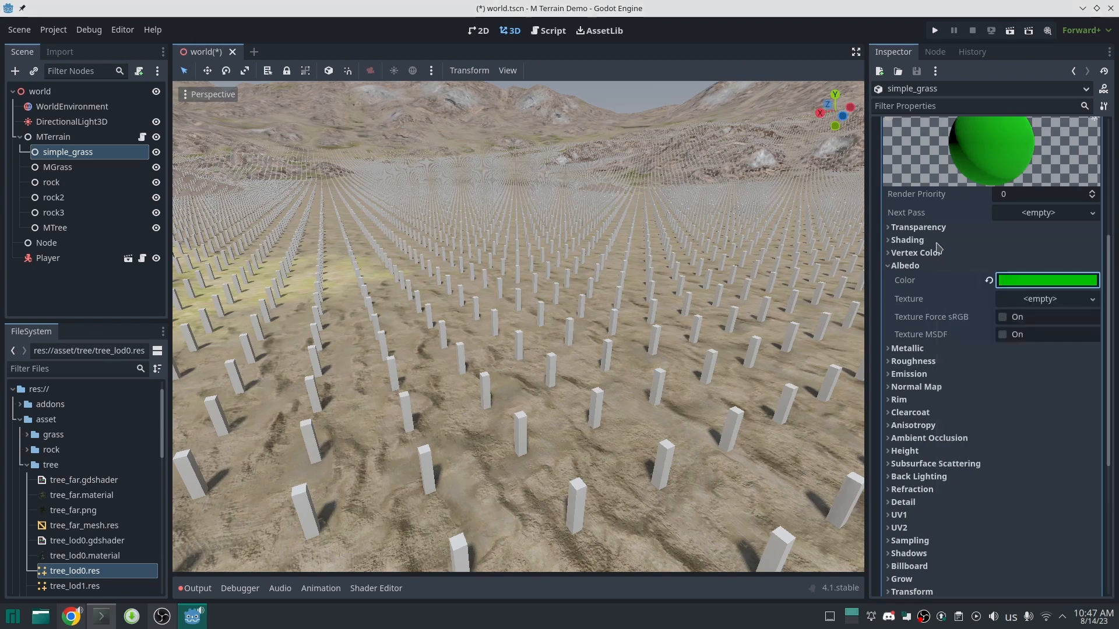
# Copy simple_grass's green Material Lod 0 into Material Lod 1 through Material Lod 5, and save the scene
pyautogui.click(910, 241)
pyautogui.click(1023, 256)
pyautogui.click(1027, 271)
pyautogui.moveTo(1051, 317); pyautogui.dragTo(1049, 390)
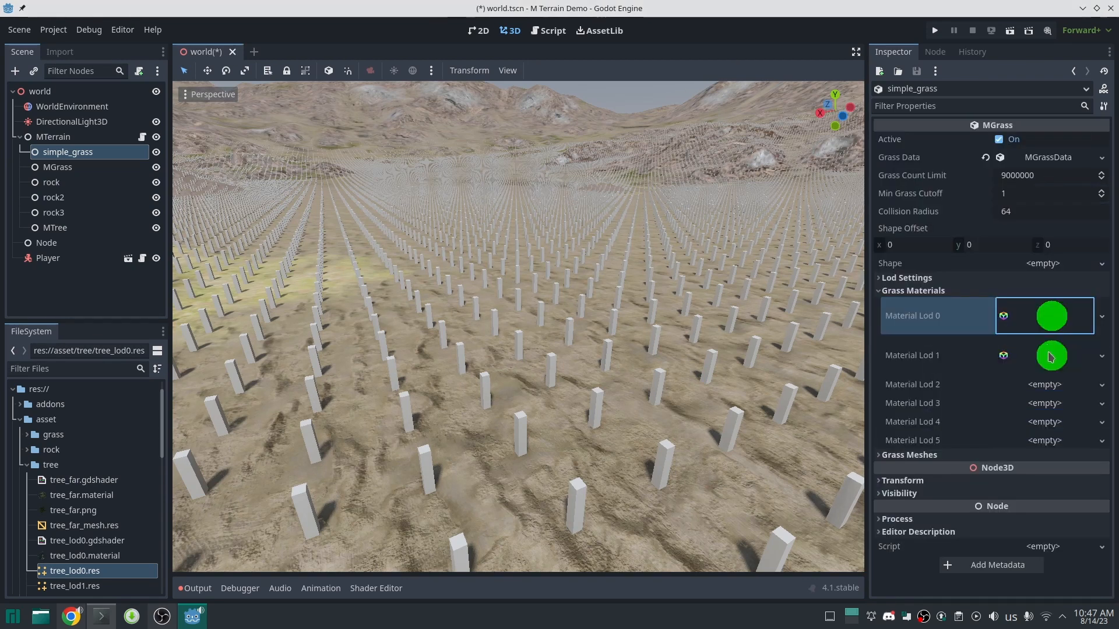
pyautogui.moveTo(1046, 396); pyautogui.dragTo(1047, 474)
pyautogui.moveTo(1046, 474); pyautogui.dragTo(1047, 504)
pyautogui.hotkey('ctrl', 's')
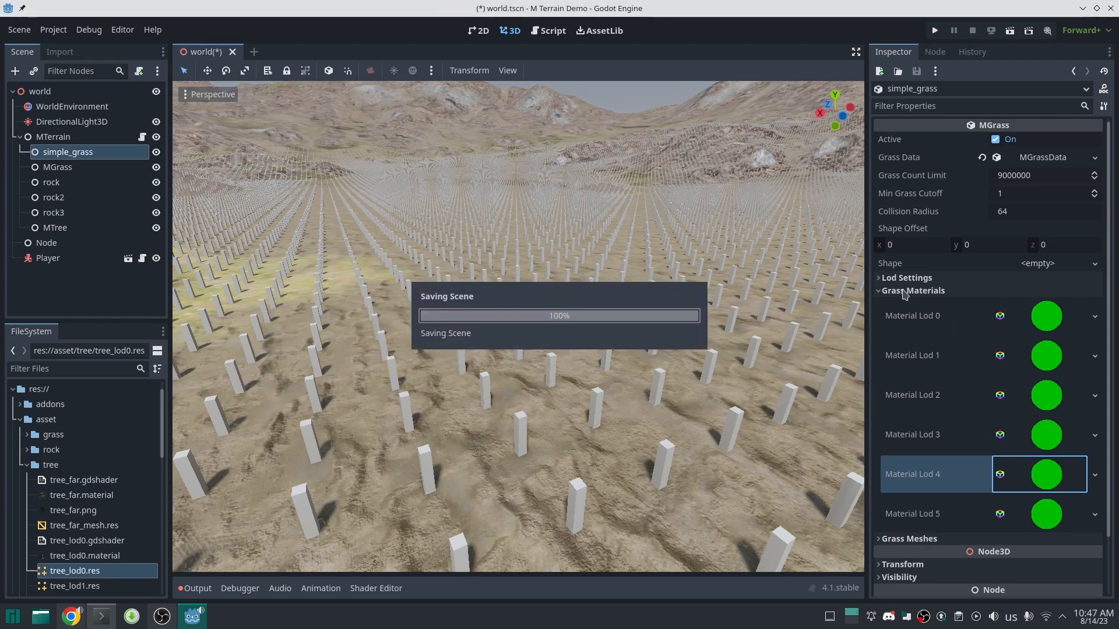
pyautogui.click(905, 291)
# Regenerate the terrain by toggling MTerrain's Create Grid off and on so the grass takes its new materials
pyautogui.click(53, 122)
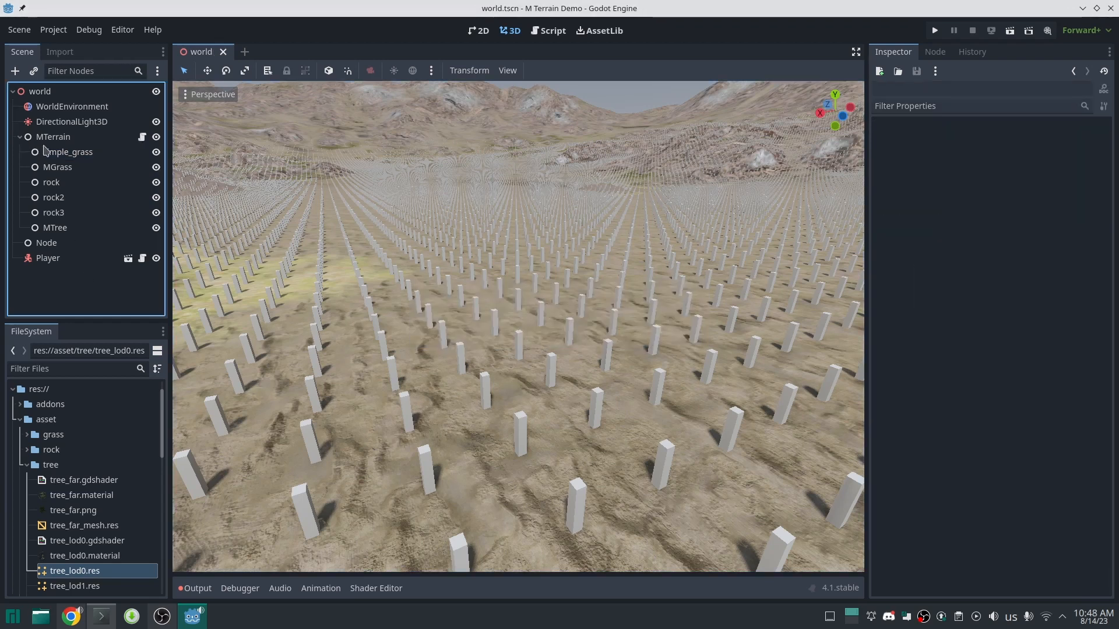
pyautogui.click(48, 137)
pyautogui.click(995, 192)
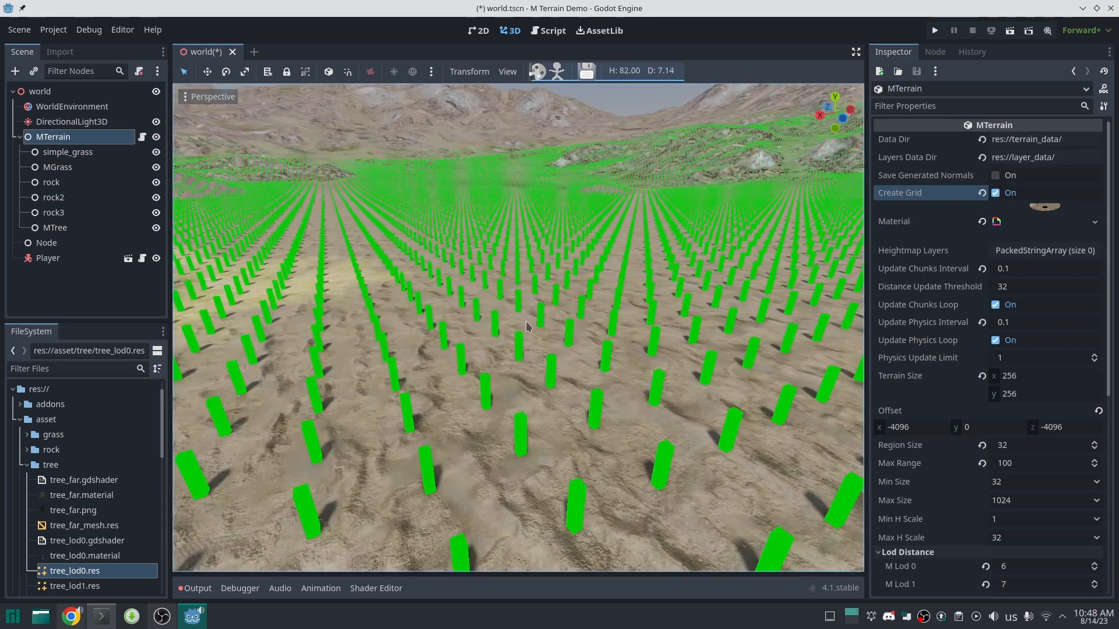
pyautogui.moveTo(525, 322); pyautogui.dragTo(539, 341, button='right')
pyautogui.scroll(2, 525, 322)
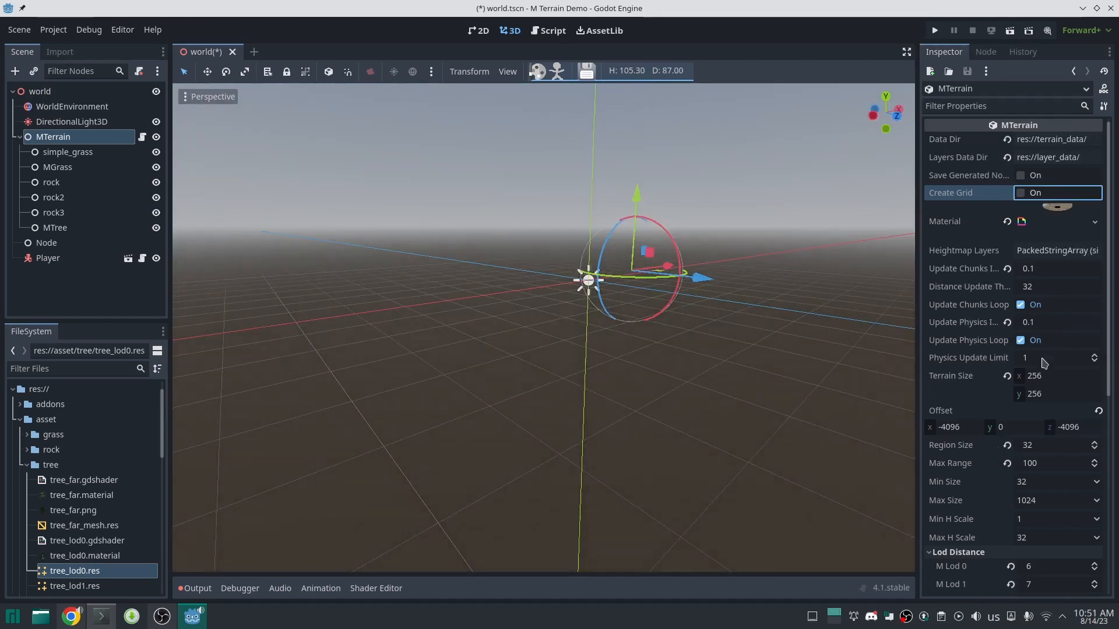
# Turn off MTerrain's Update Chunks Loop and Update Physics Loop, save the scene and switch Create Grid on
pyautogui.click(1021, 304)
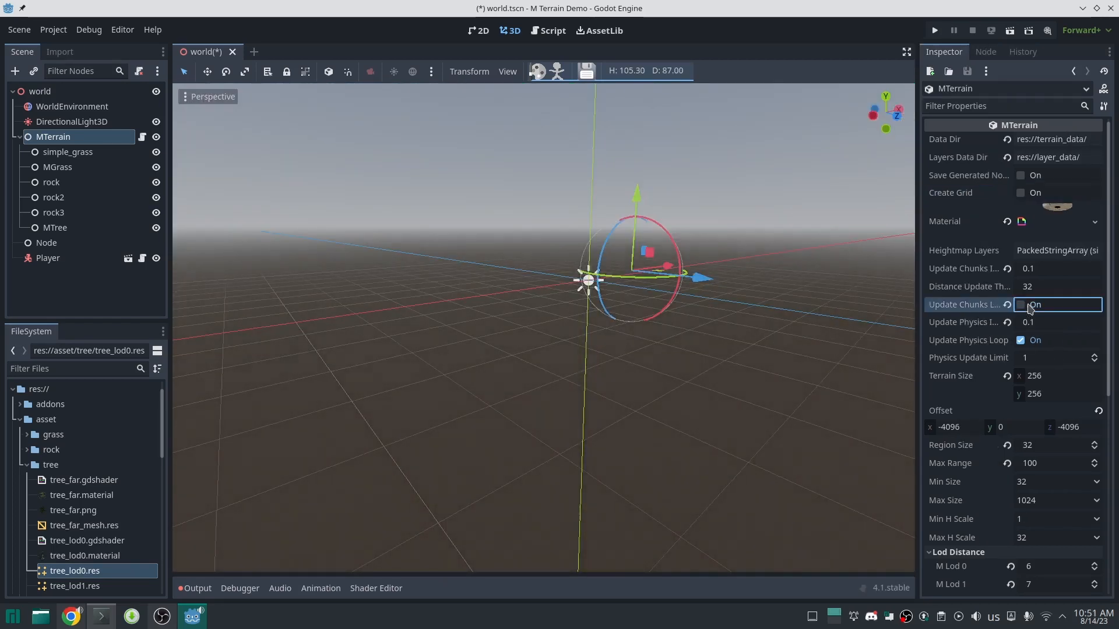
pyautogui.click(1021, 340)
pyautogui.hotkey('ctrl', 's')
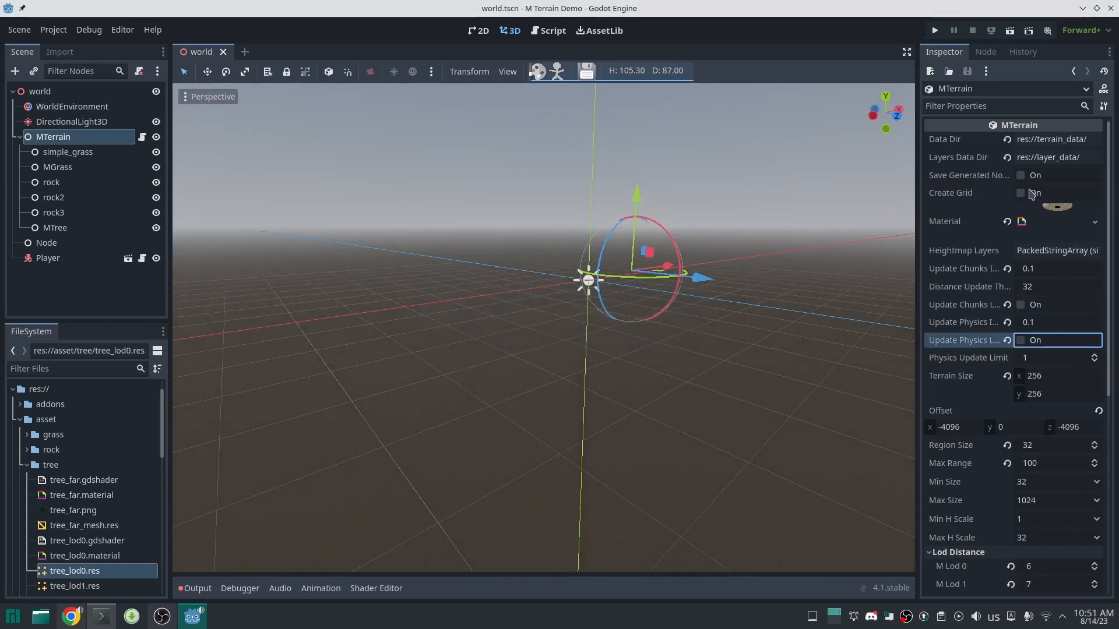
pyautogui.click(1031, 193)
# Examine the grass density from near and far across the terrain while chunk updating is off
pyautogui.press('w')
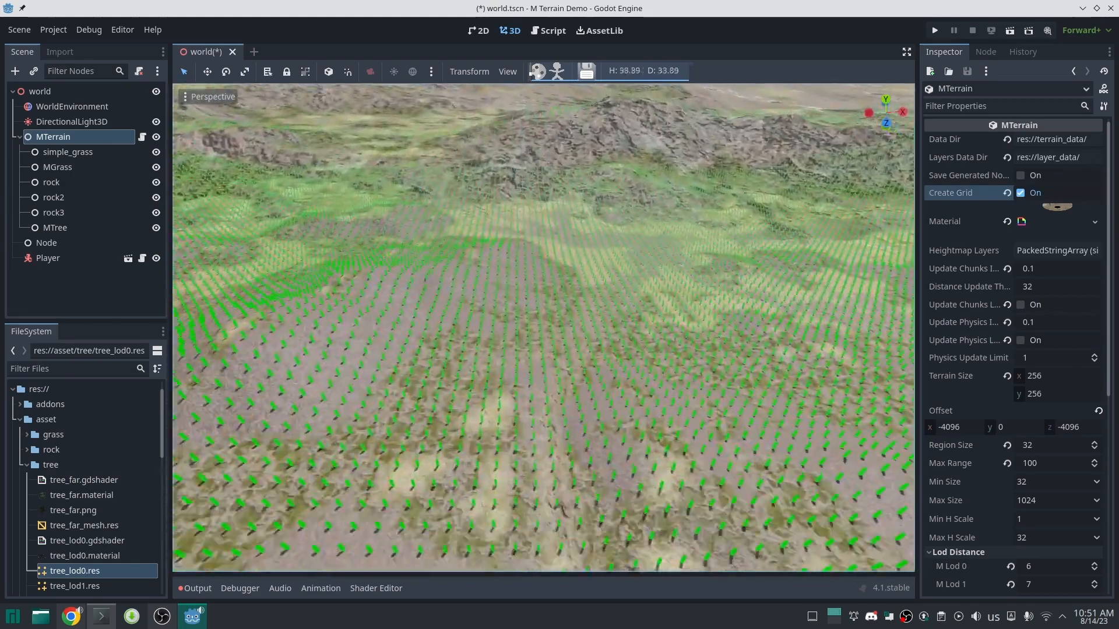
pyautogui.scroll(3, 543, 328)
pyautogui.scroll(-8, 543, 328)
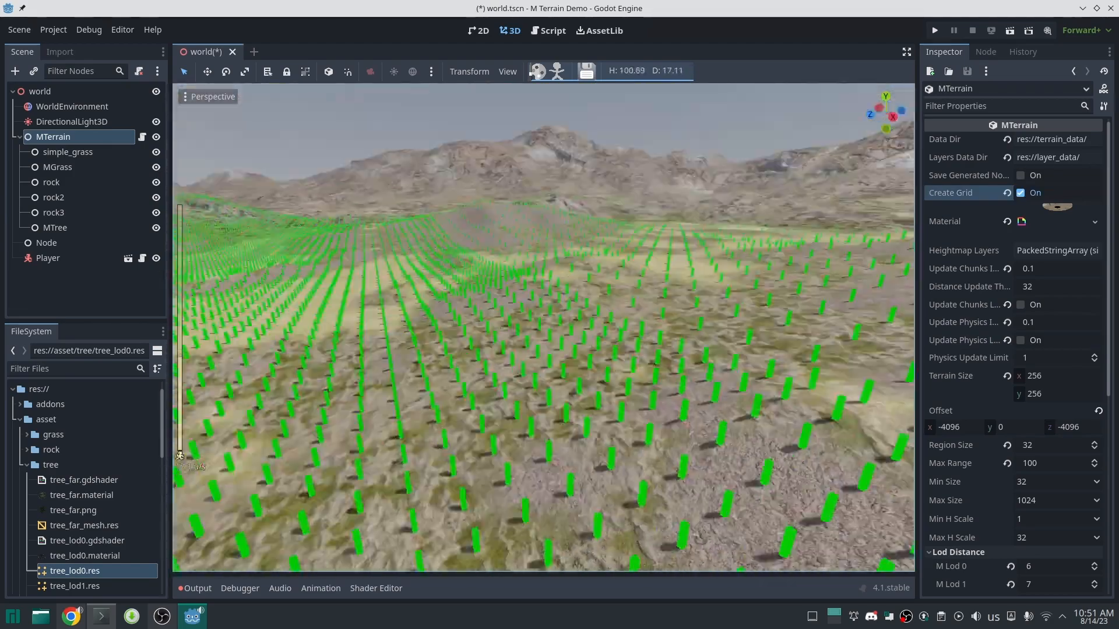
pyautogui.scroll(-6, 543, 328)
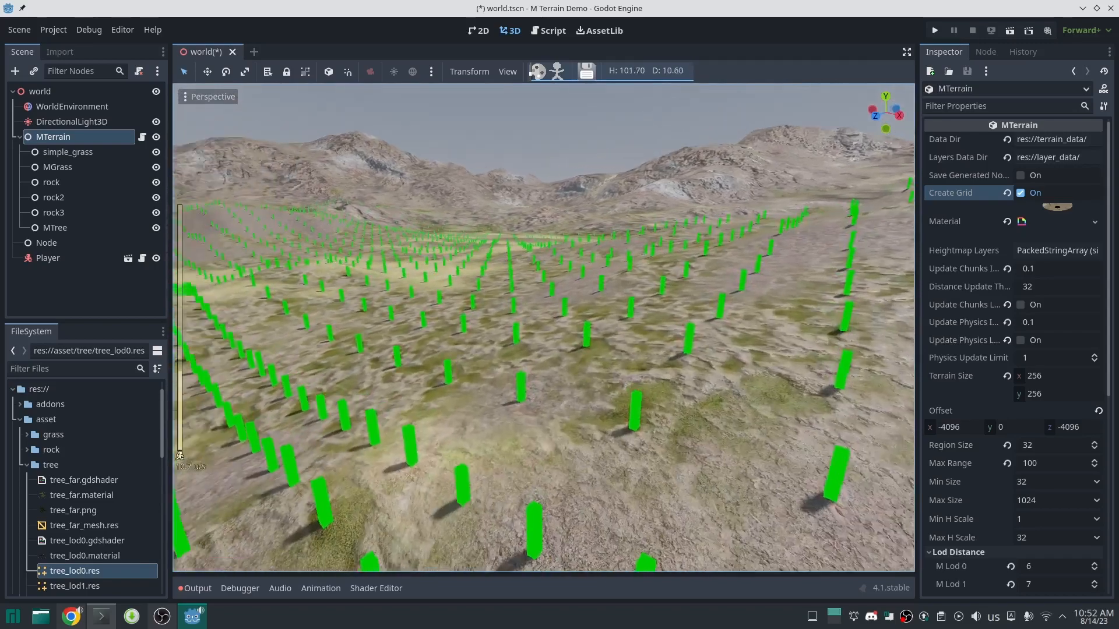
pyautogui.press('s')
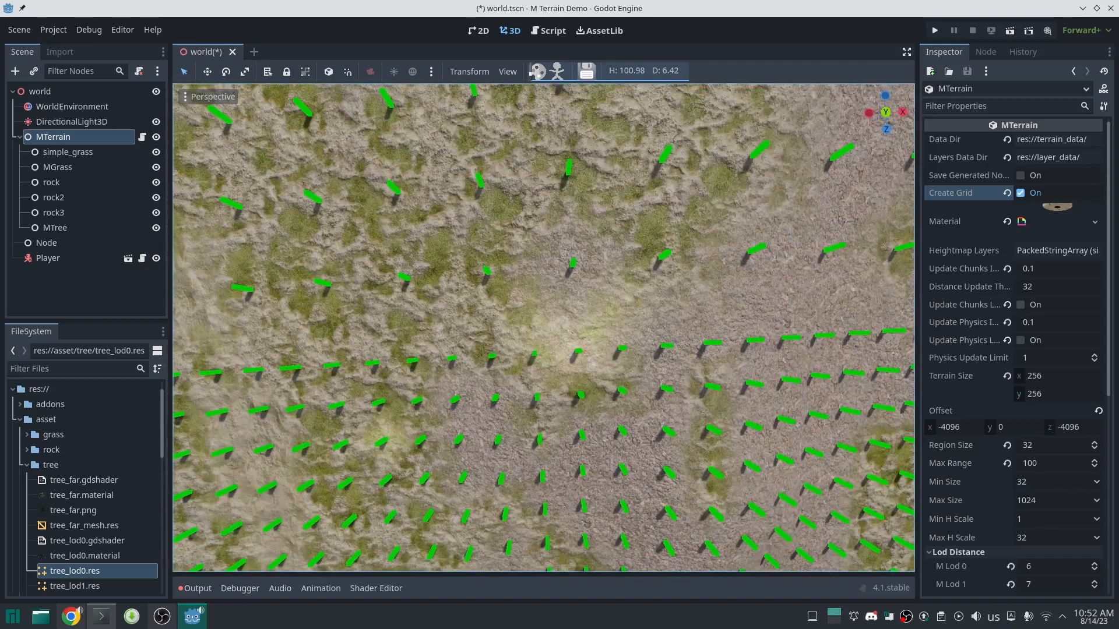
pyautogui.moveTo(543, 327); pyautogui.dragTo(544, 328, button='right')
pyautogui.moveTo(543, 328)
pyautogui.mouseDown(button='right')
pyautogui.moveTo(478, 415)
pyautogui.moveTo(483, 318)
pyautogui.moveTo(531, 320)
pyautogui.mouseUp(button='right')
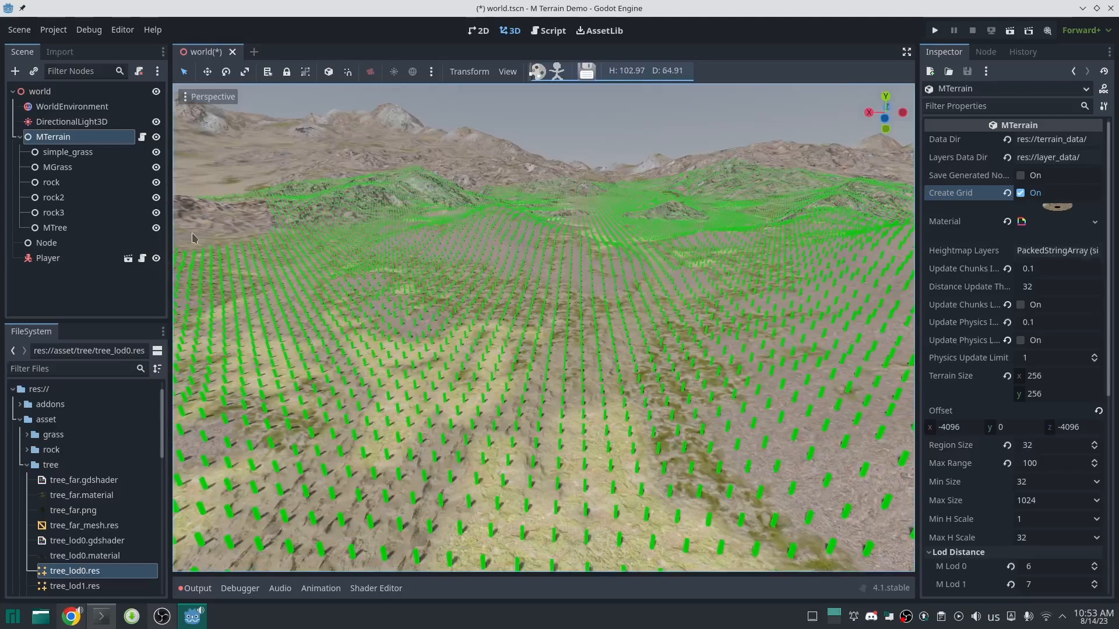
# Turn off Create Grid on MTerrain before editing the meshes of simple_grass
pyautogui.click(69, 152)
pyautogui.moveTo(914, 216); pyautogui.dragTo(874, 216)
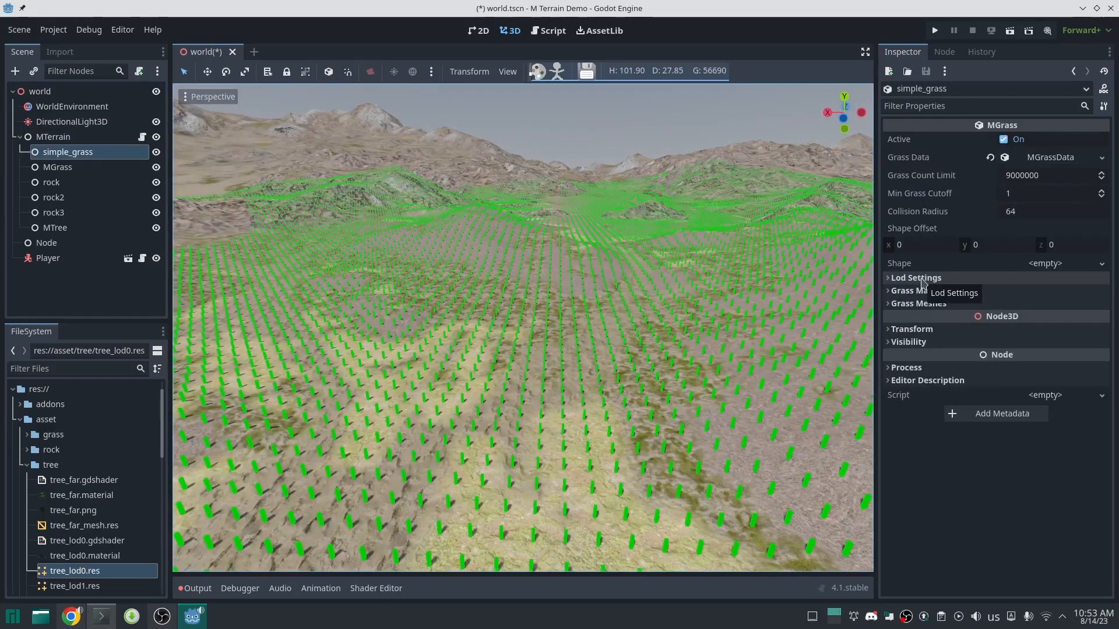
pyautogui.press('Up')
pyautogui.click(1000, 193)
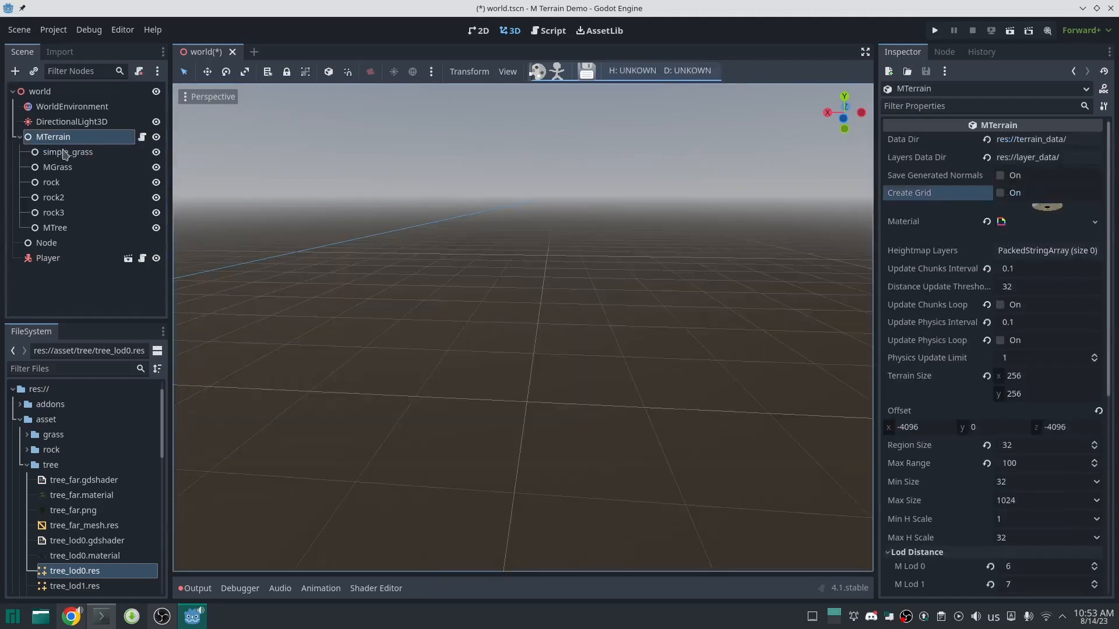
# Make simple_grass's Mesh Lod 1 box mesh unique
pyautogui.press('Down')
pyautogui.click(934, 302)
pyautogui.scroll(-2, 944, 303)
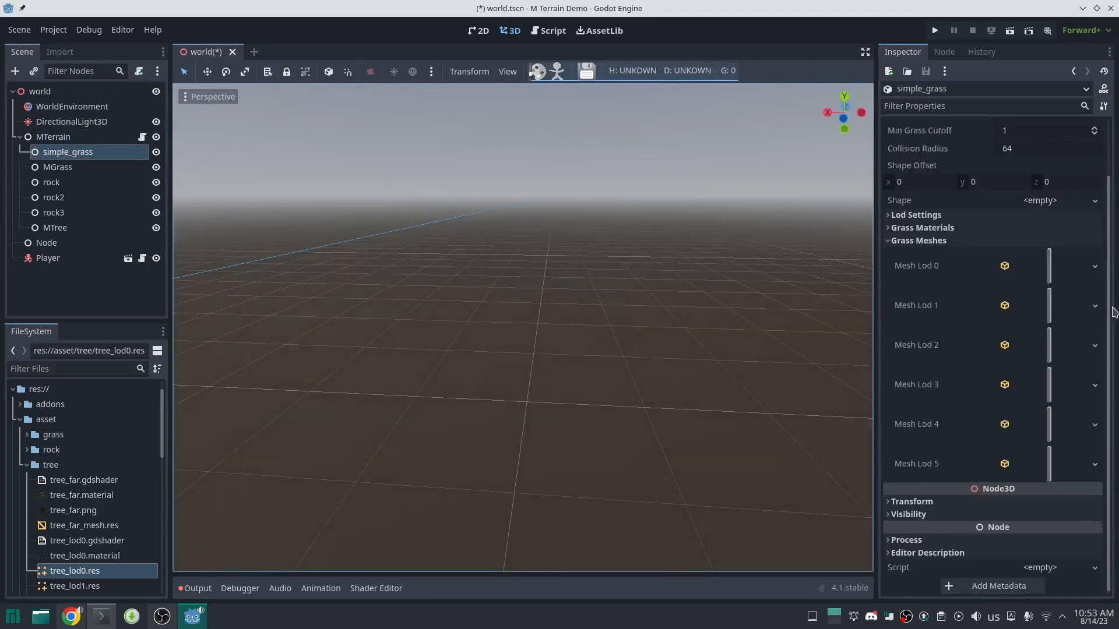
pyautogui.click(1026, 305)
pyautogui.click(1021, 508)
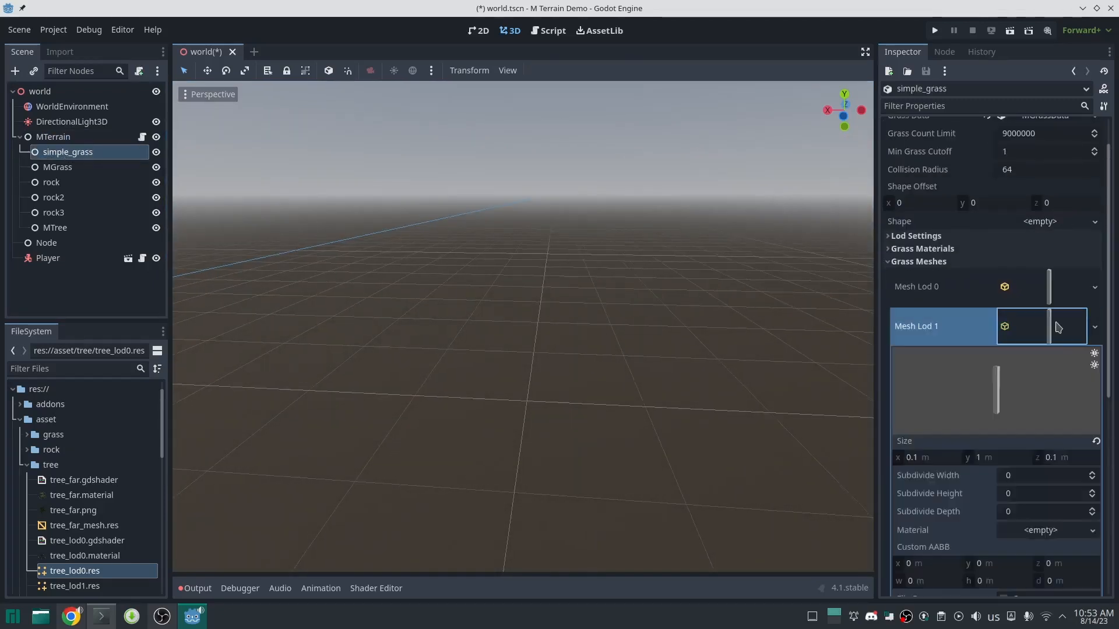
# Set the Mesh Lod 1 box size to x 0.2 m, y 2 m and z 0.2 m
pyautogui.scroll(-3, 1000, 307)
pyautogui.click(926, 280)
pyautogui.write('0')
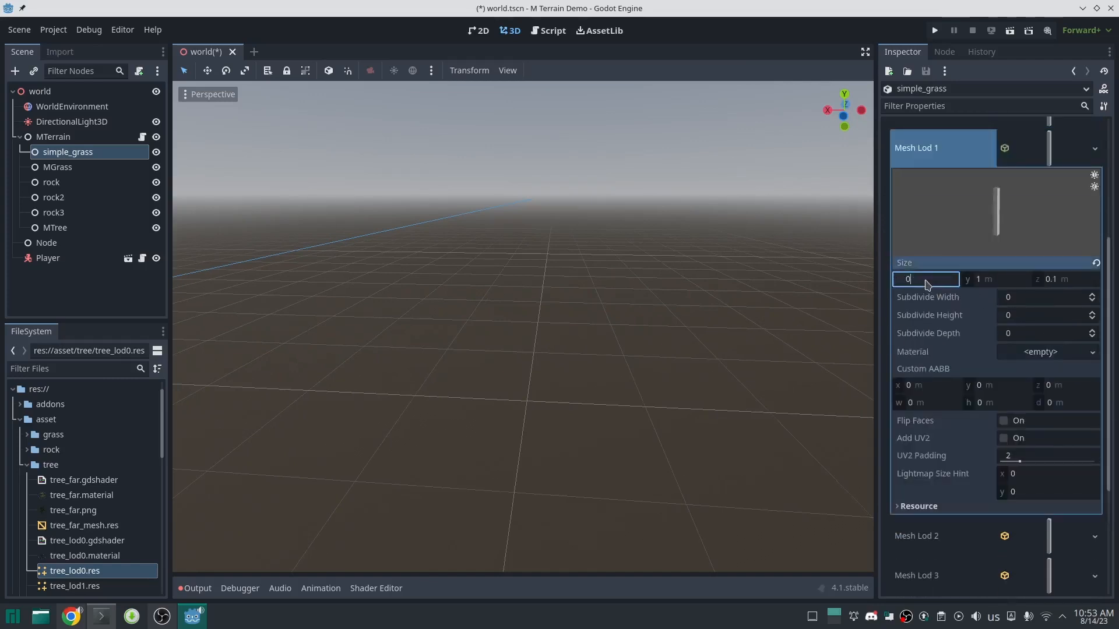
pyautogui.write('.2')
pyautogui.press('Tab')
pyautogui.press('Tab')
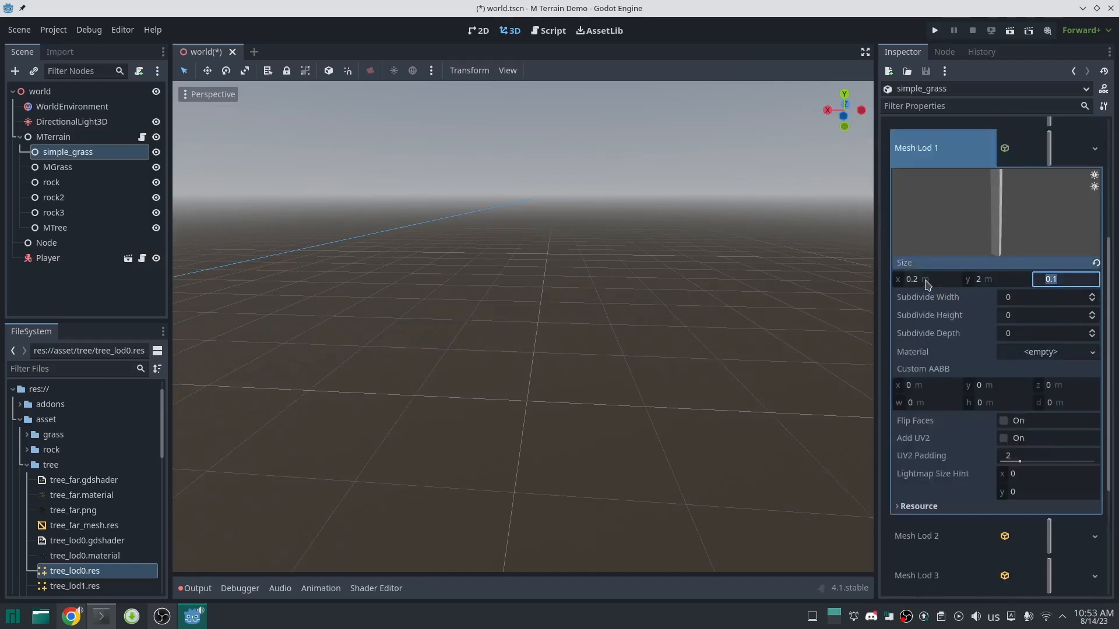
pyautogui.write('0.2')
pyautogui.press('Return')
pyautogui.click(1051, 152)
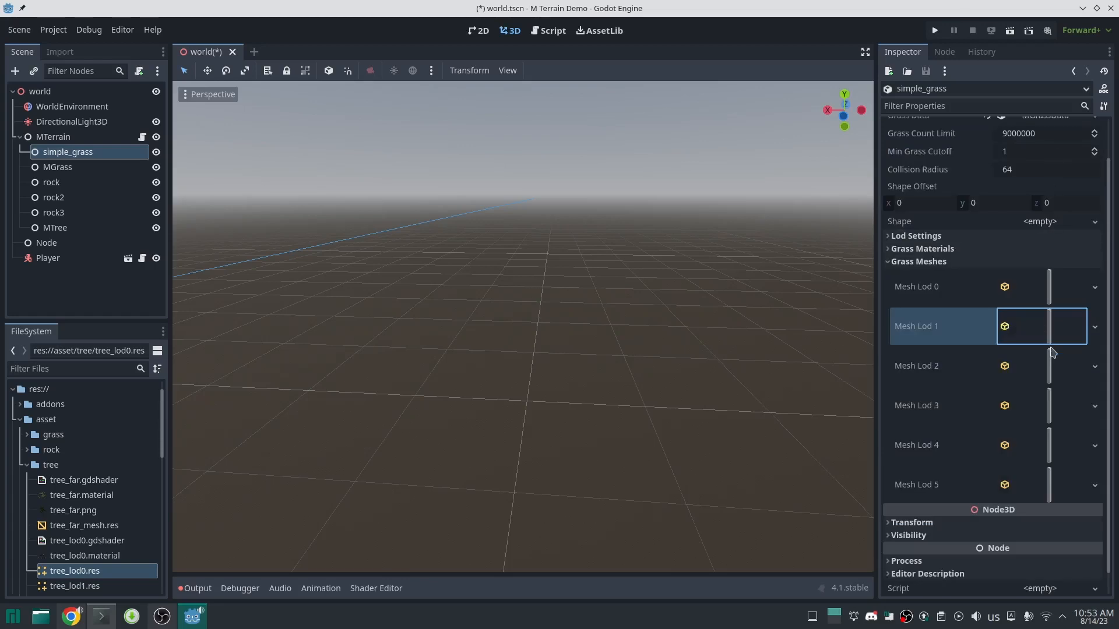
# Make the Mesh Lod 2 box mesh unique and set its size to x 0.4 m and y 4 m
pyautogui.click(1056, 370)
pyautogui.click(1093, 367)
pyautogui.click(1025, 537)
pyautogui.scroll(-4, 937, 260)
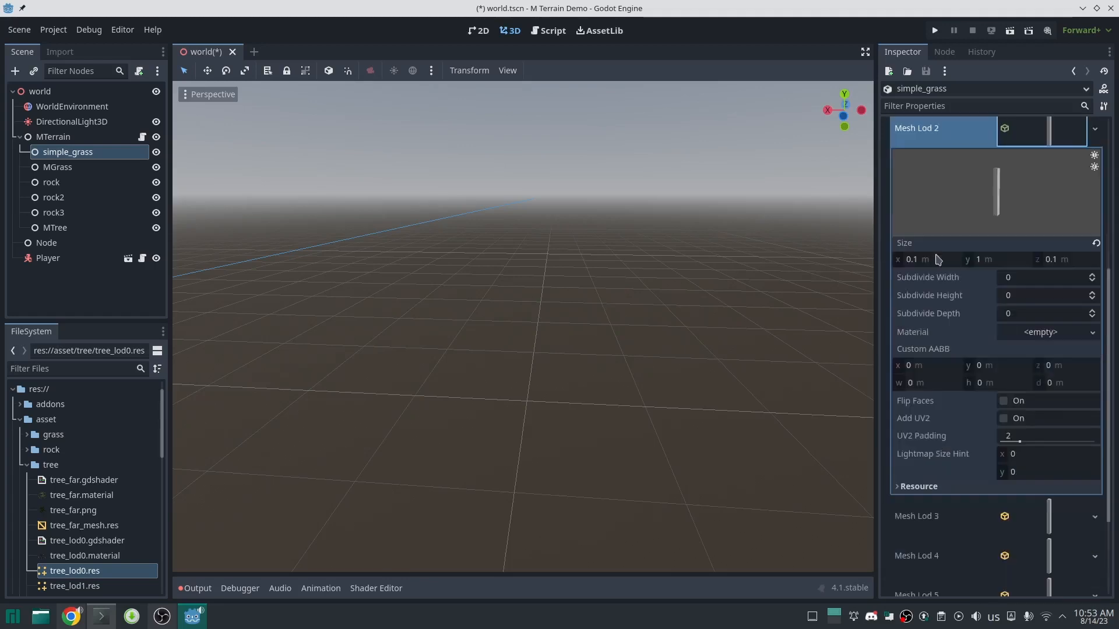
pyautogui.click(936, 260)
pyautogui.write('0.4')
pyautogui.press('Tab')
pyautogui.write('4')
pyautogui.press('Tab')
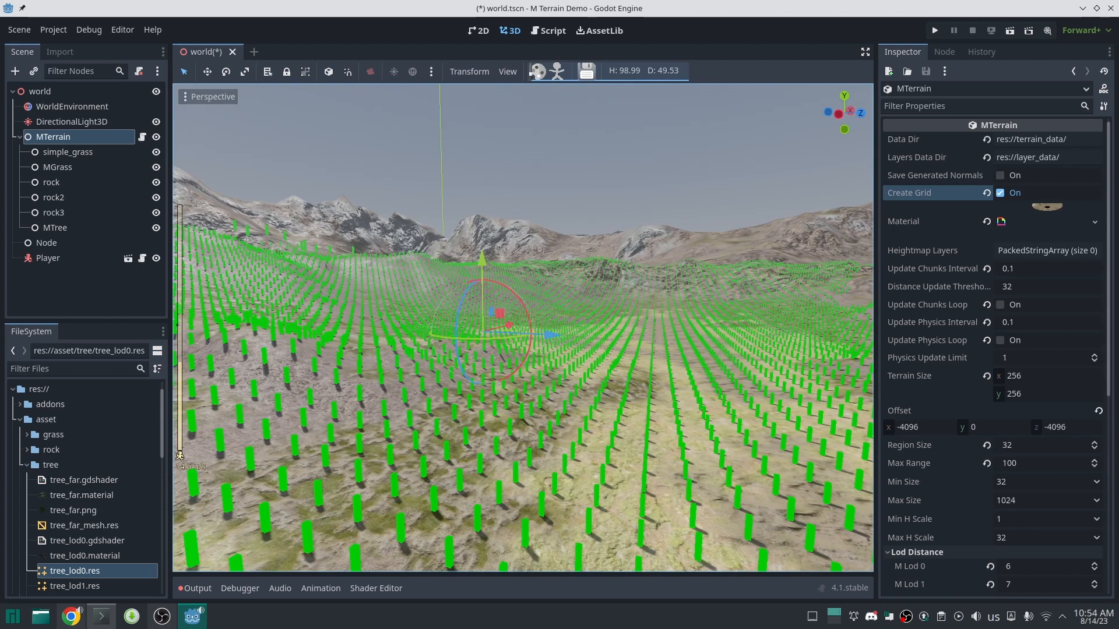
# Paint simple_grass over the distant hills and valleys with Grass Add on and a brush size of 278.5
pyautogui.moveTo(524, 329); pyautogui.dragTo(787, 336, button='right')
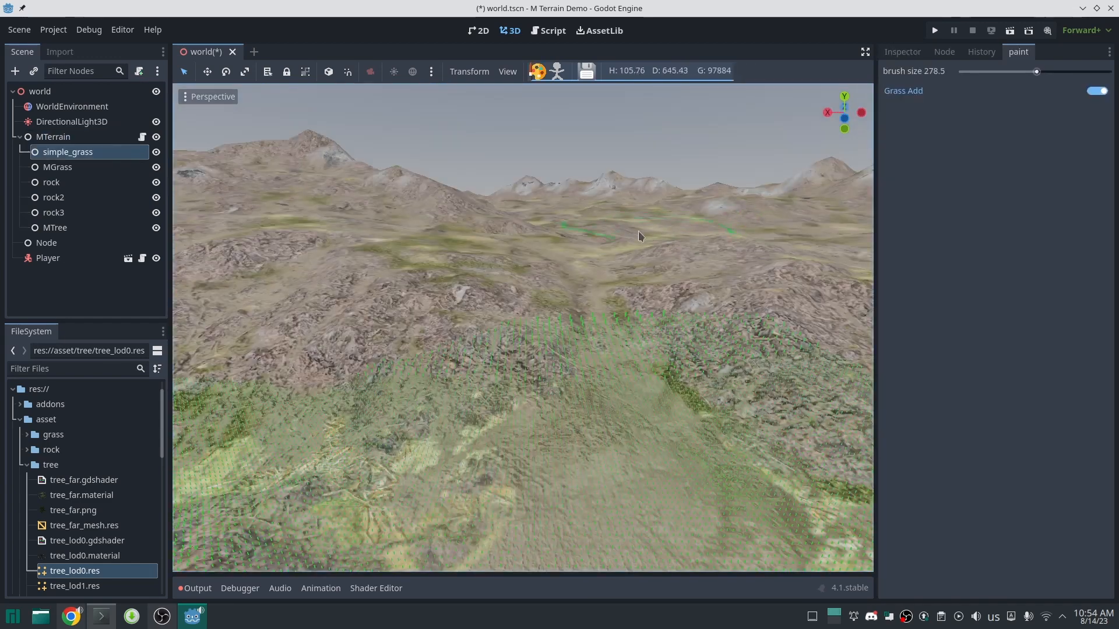
pyautogui.moveTo(644, 237)
pyautogui.mouseDown()
pyautogui.moveTo(461, 291)
pyautogui.moveTo(466, 362)
pyautogui.moveTo(578, 205)
pyautogui.moveTo(326, 158)
pyautogui.mouseUp()
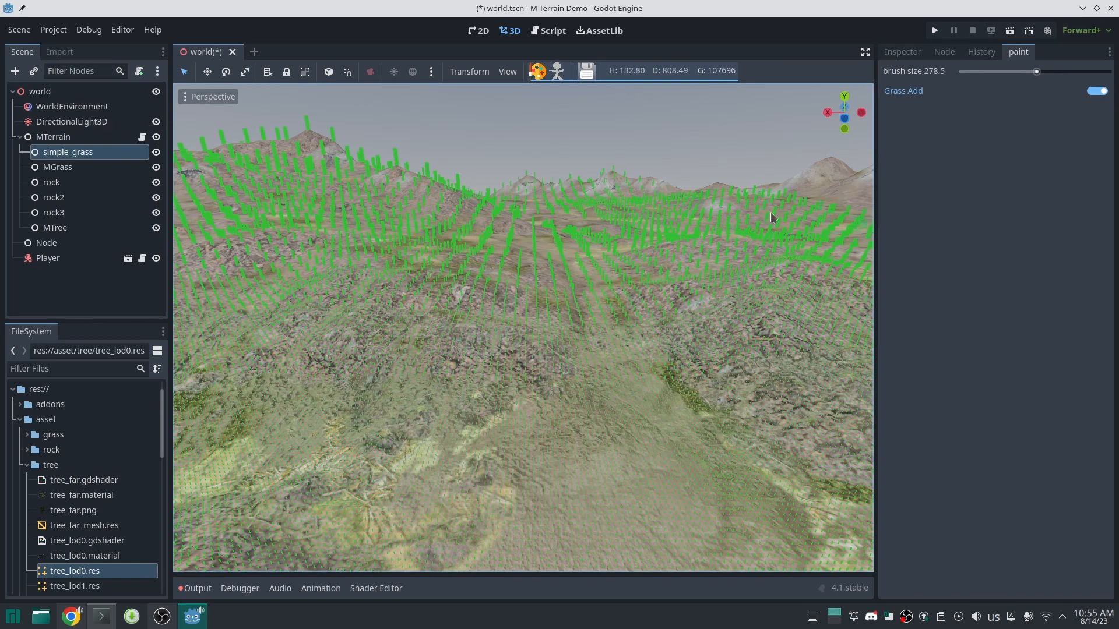
pyautogui.moveTo(688, 227); pyautogui.dragTo(596, 237, button='middle')
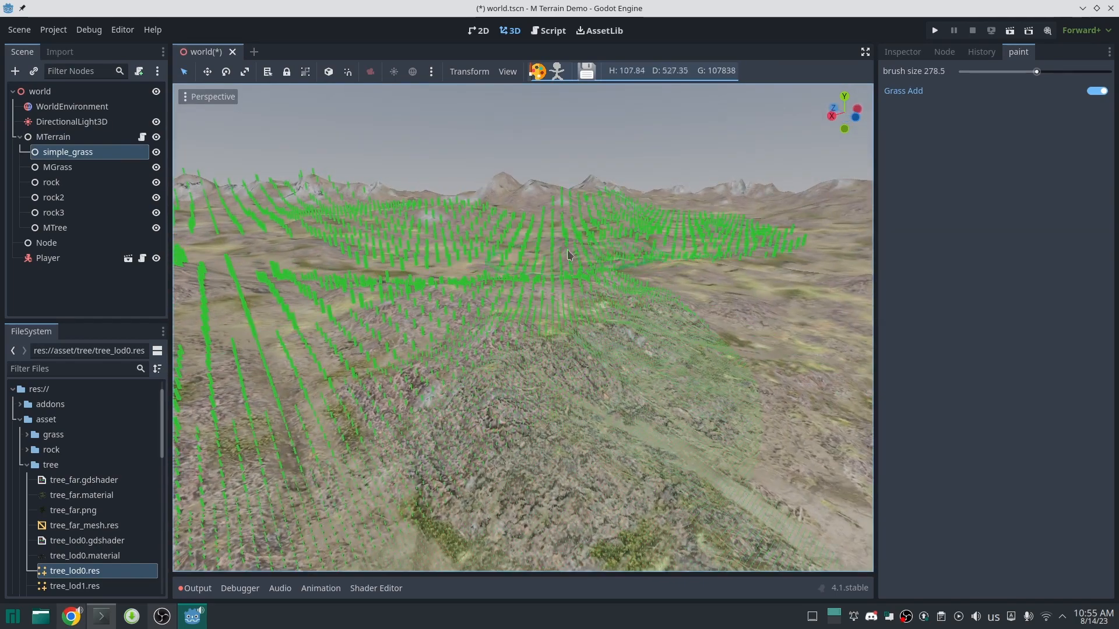
pyautogui.moveTo(569, 255); pyautogui.dragTo(808, 299)
pyautogui.moveTo(349, 409); pyautogui.dragTo(362, 402)
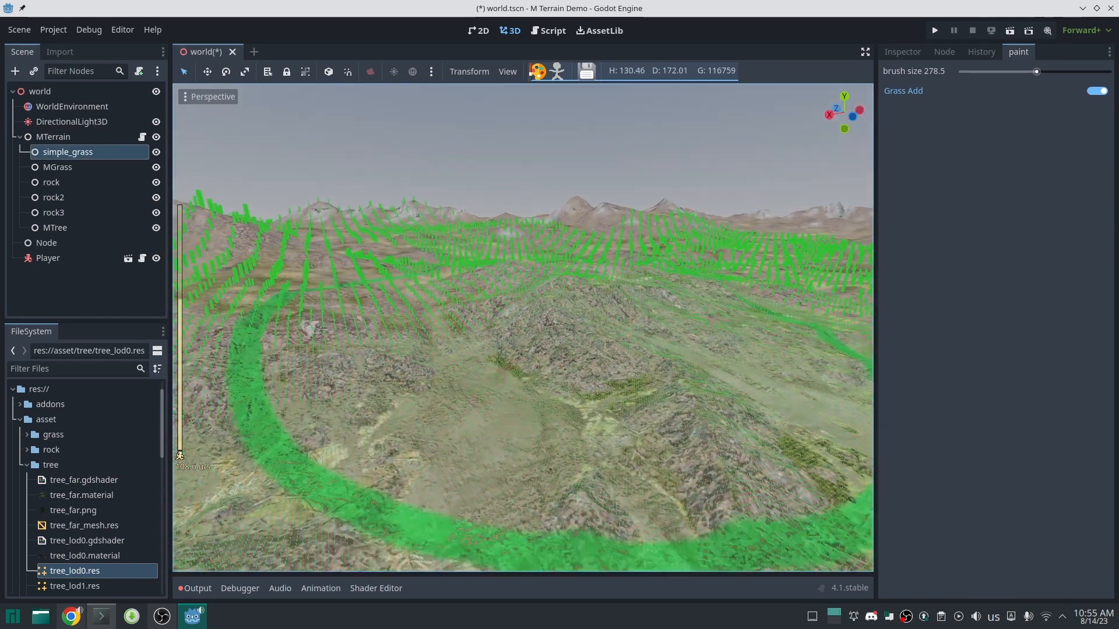
# Save the scene with the newly painted grass and leave paint mode
pyautogui.moveTo(466, 303); pyautogui.dragTo(449, 295, button='right')
pyautogui.press('w')
pyautogui.moveTo(752, 255)
pyautogui.mouseDown(button='right')
pyautogui.moveTo(717, 326)
pyautogui.moveTo(751, 255)
pyautogui.mouseUp(button='right')
pyautogui.scroll(-12, 751, 255)
pyautogui.hotkey('ctrl', 's')
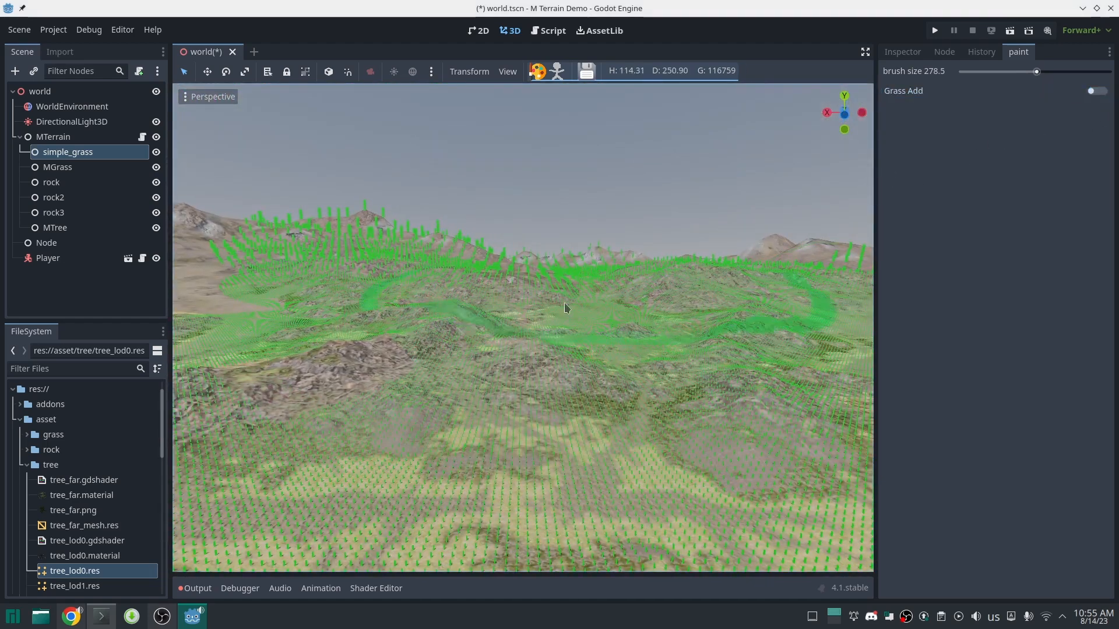
pyautogui.scroll(-6, 547, 321)
pyautogui.moveTo(548, 320); pyautogui.dragTo(569, 320, button='right')
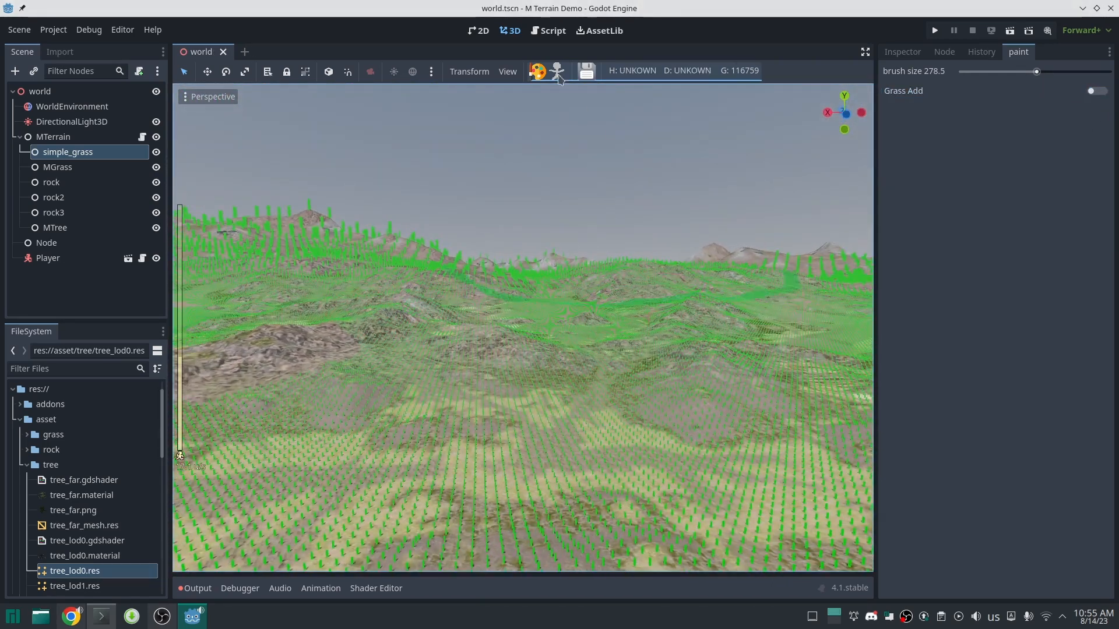
pyautogui.click(536, 71)
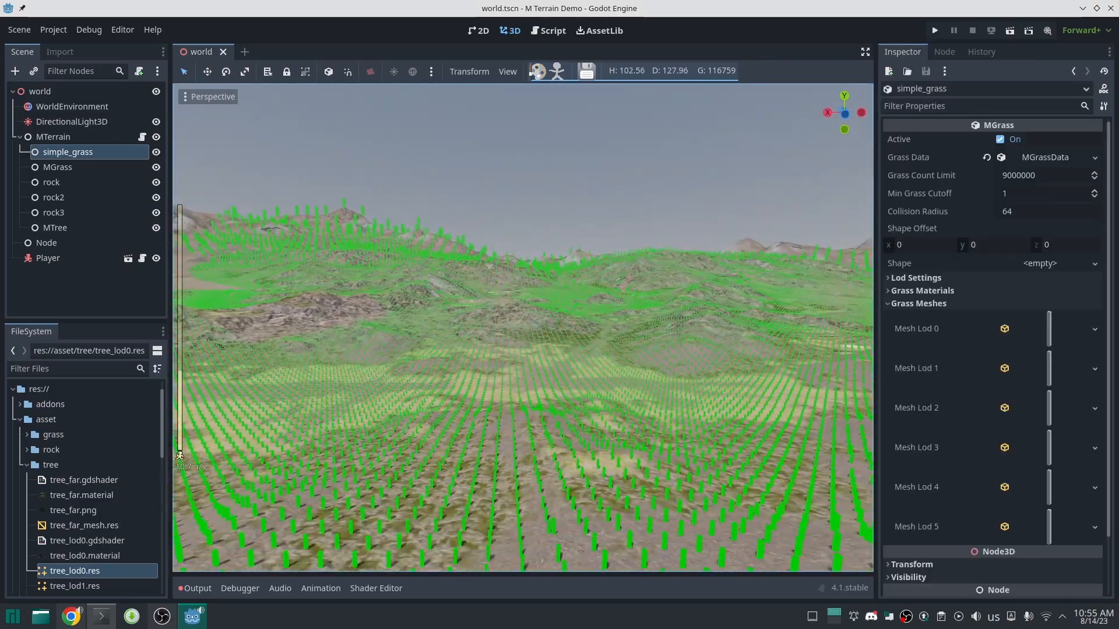
# Examine how the grass box meshes differ between near and distant terrain
pyautogui.moveTo(548, 321); pyautogui.dragTo(473, 319, button='right')
pyautogui.press('w')
pyautogui.press('w')
pyautogui.press('w')
pyautogui.scroll(-3, 466, 324)
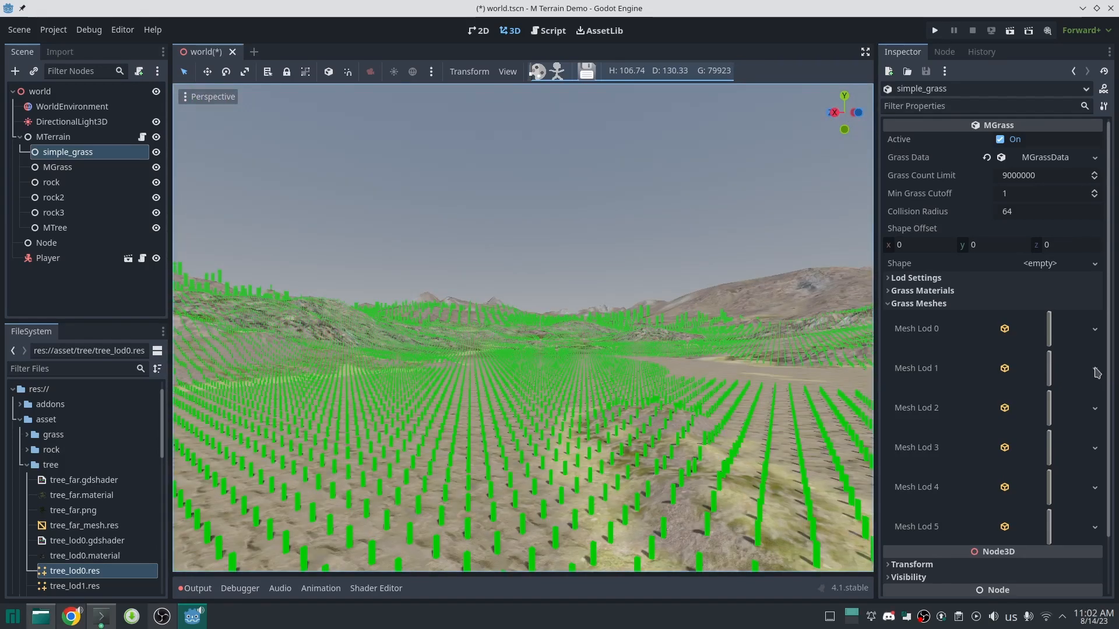
# Replace simple_grass's Mesh Lod 1 with a new torus mesh and save the scene
pyautogui.click(1095, 373)
pyautogui.click(1049, 401)
pyautogui.hotkey('ctrl', 's')
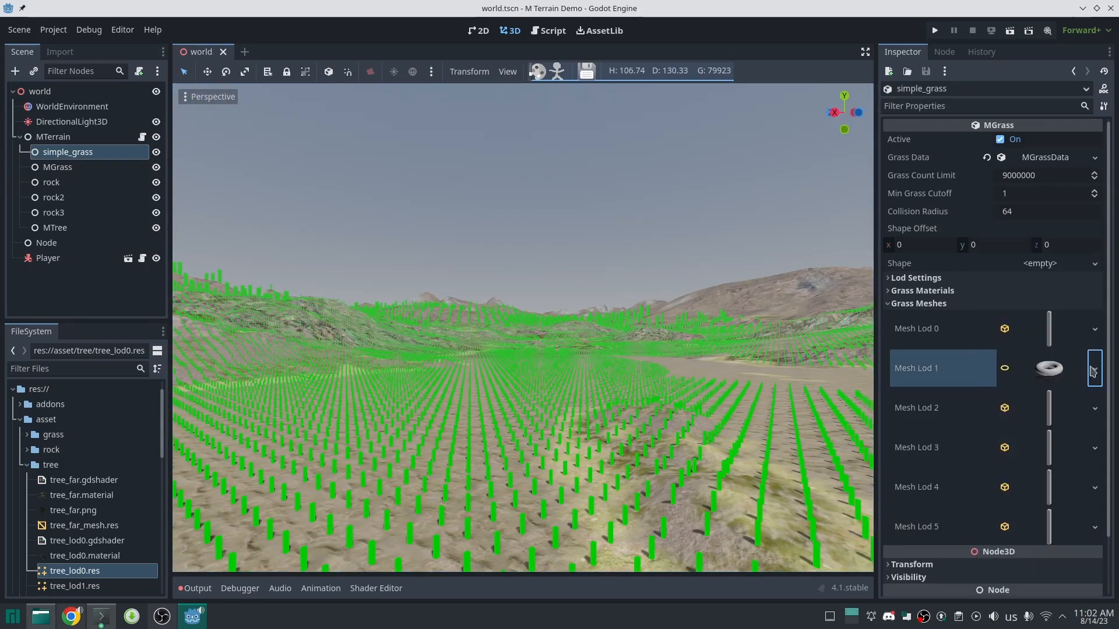
# Turn off MTerrain's Update Chunks Loop and regenerate the terrain grid with Create Grid
pyautogui.click(53, 136)
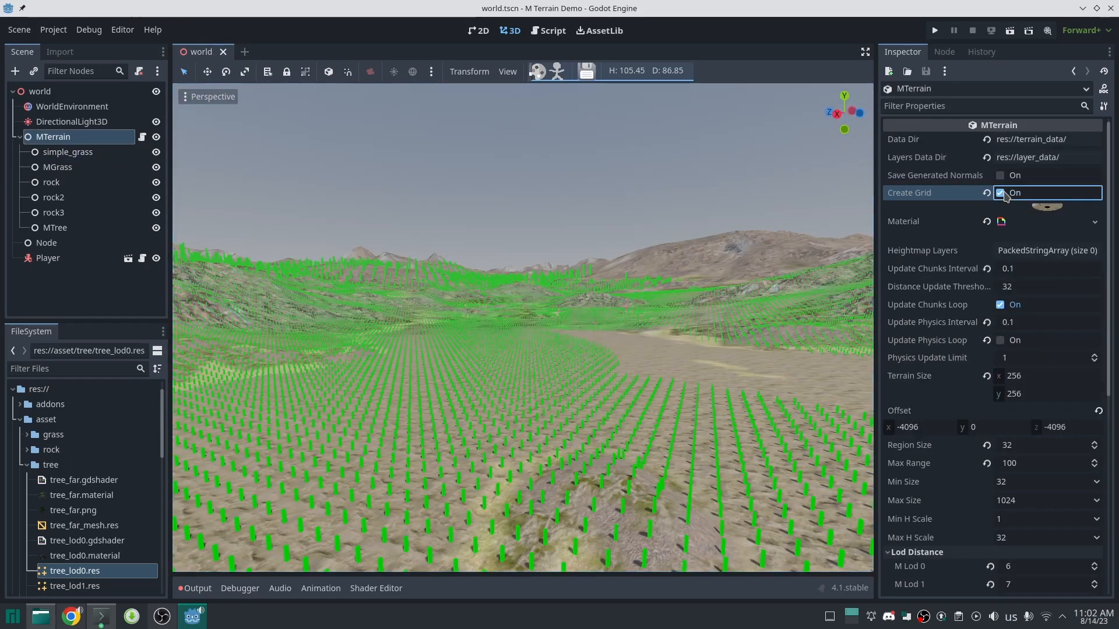
pyautogui.click(1000, 305)
pyautogui.click(1015, 195)
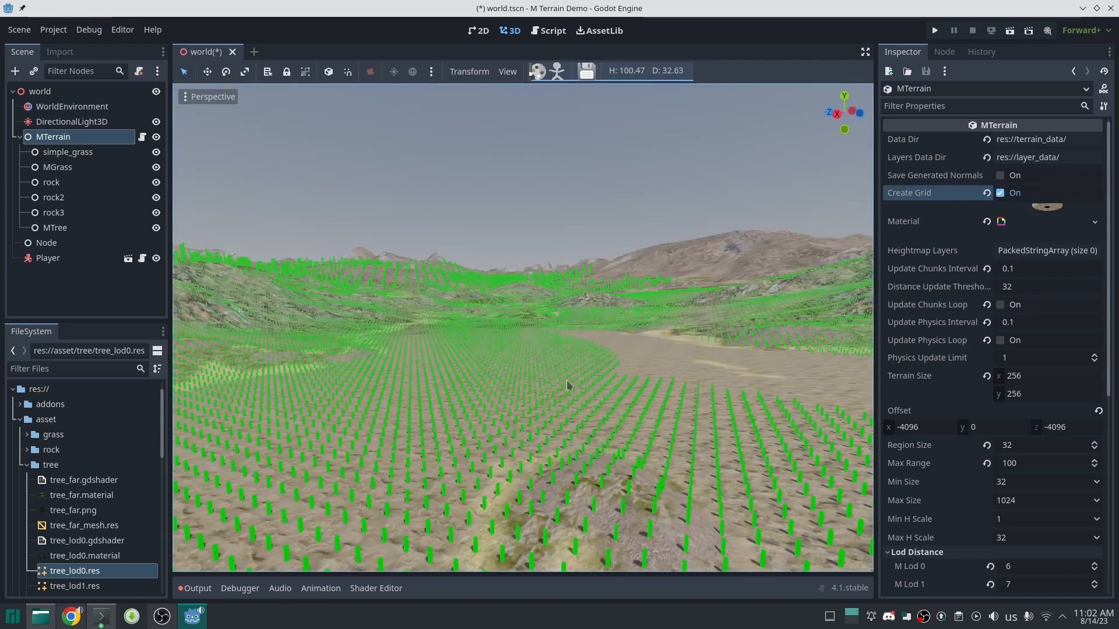
# Fly across the terrain and examine which grass meshes are used at each distance
pyautogui.press('w')
pyautogui.moveTo(523, 327); pyautogui.dragTo(874, 357, button='right')
pyautogui.scroll(-10, 523, 328)
pyautogui.press('w')
pyautogui.press('w')
pyautogui.scroll(-14, 522, 328)
pyautogui.press('w')
pyautogui.press('w')
pyautogui.scroll(16, 523, 328)
pyautogui.press('w')
pyautogui.scroll(4, 523, 328)
pyautogui.press('w')
pyautogui.moveTo(562, 358); pyautogui.dragTo(824, 330, button='right')
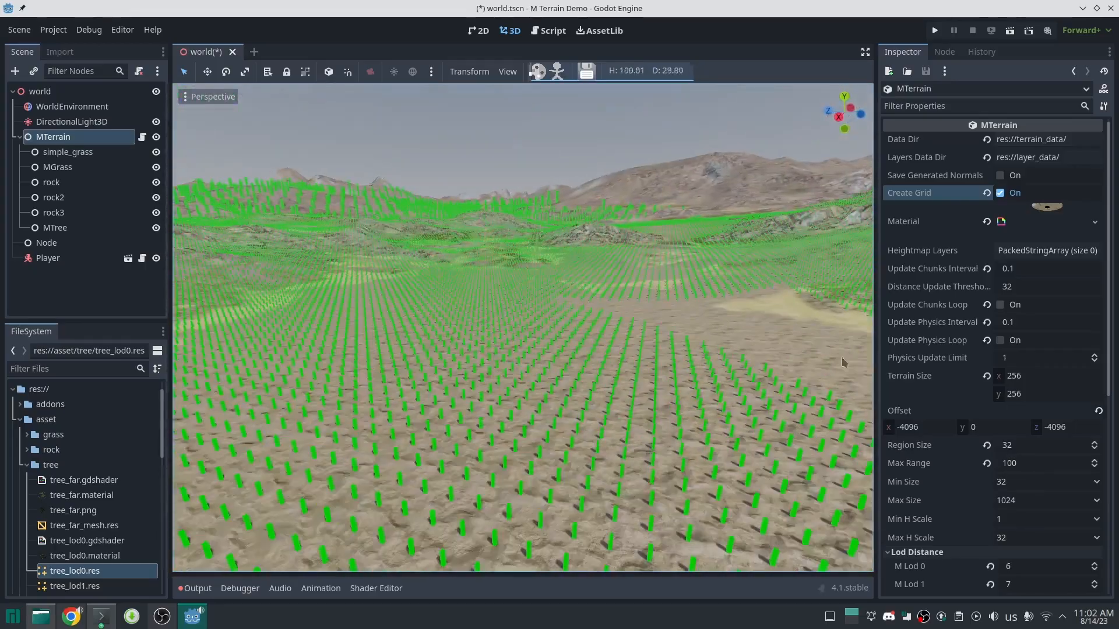
# Select the simple_grass node and review its MGrass properties
pyautogui.click(54, 301)
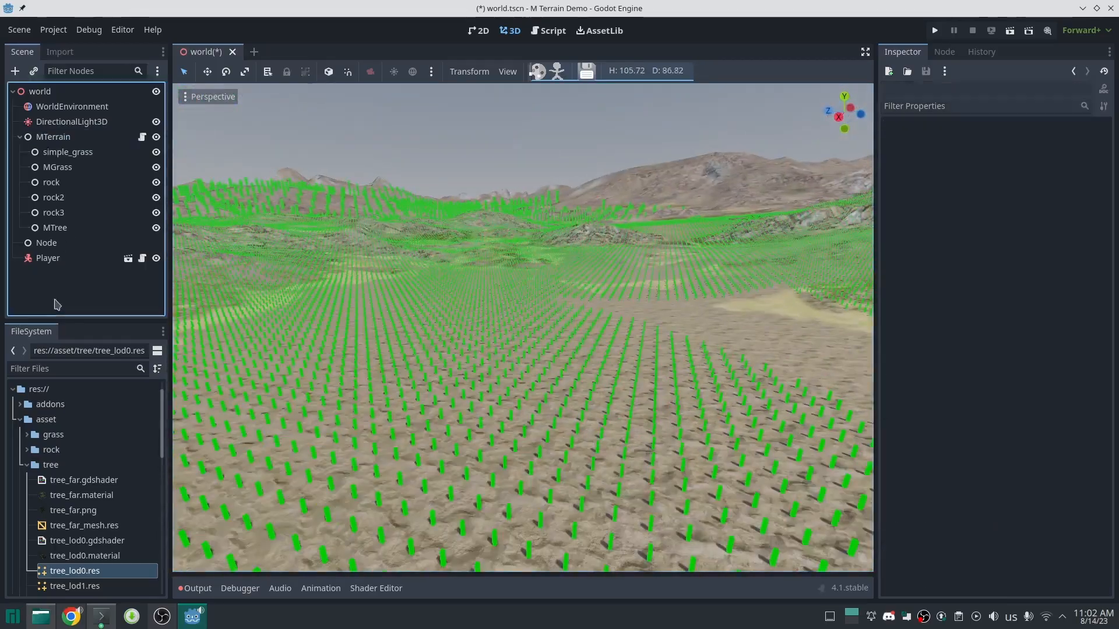
pyautogui.click(64, 152)
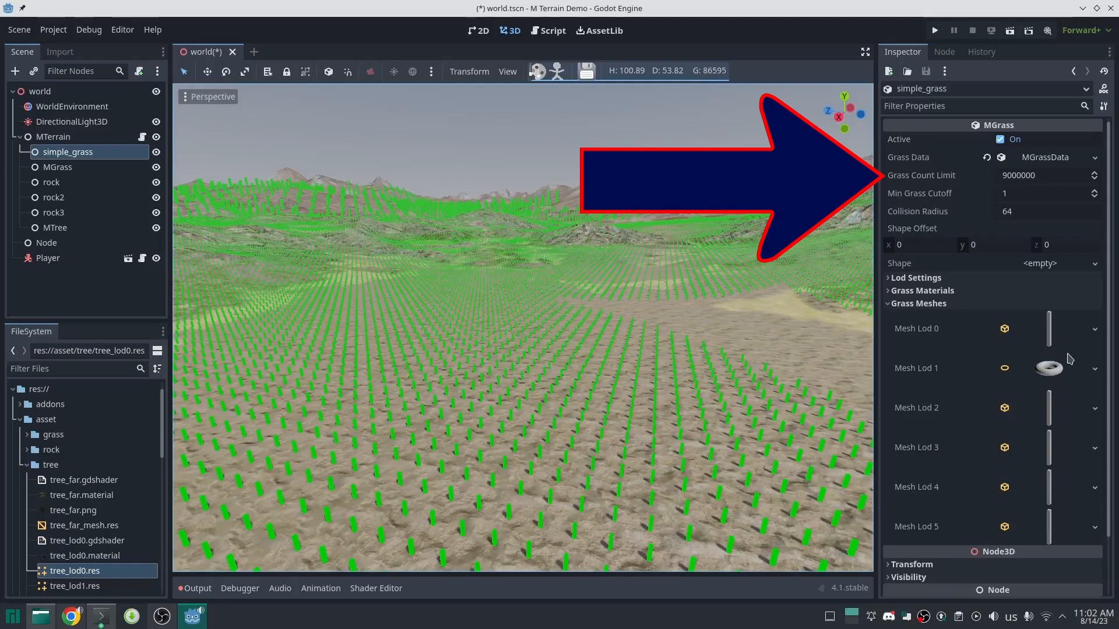
# Clear the meshes of simple_grass's Mesh Lod 2 and Mesh Lod 3
pyautogui.scroll(-2, 1066, 359)
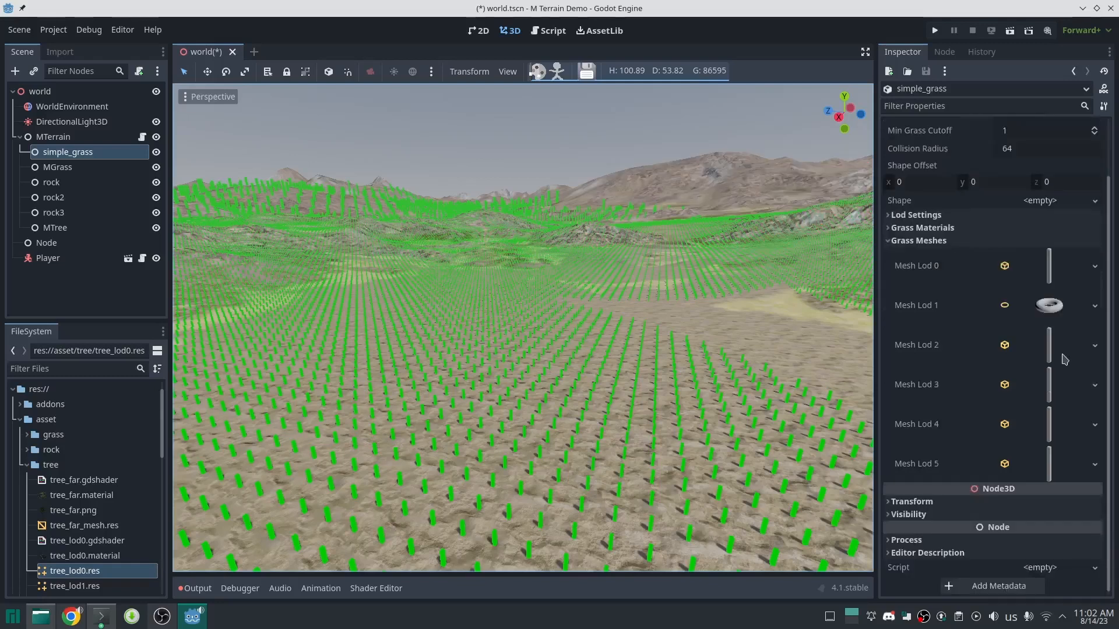
pyautogui.click(1096, 346)
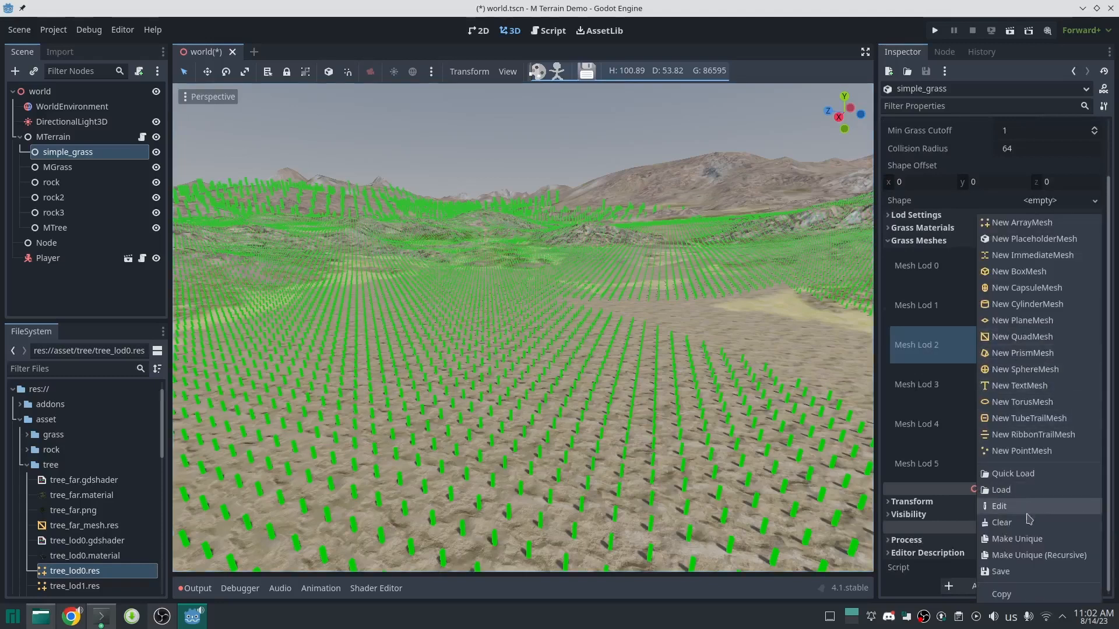
pyautogui.click(1003, 499)
pyautogui.click(1098, 384)
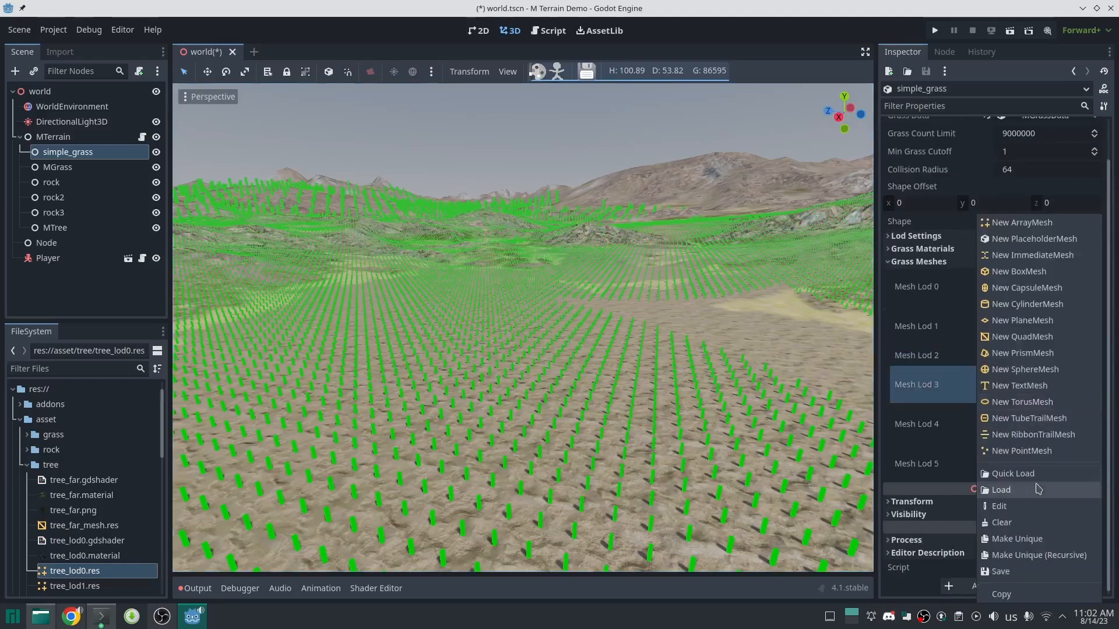
pyautogui.click(1024, 522)
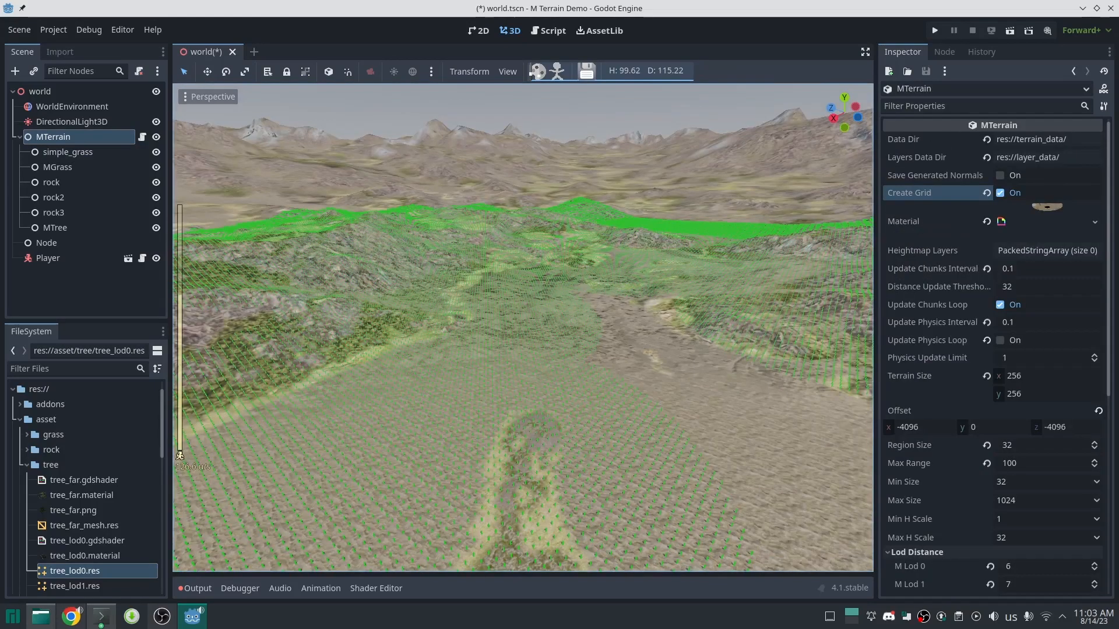
# Fly across the terrain and examine how far out the grass is drawn at each LOD distance
pyautogui.press('w')
pyautogui.moveTo(523, 327); pyautogui.dragTo(407, 362, button='right')
pyautogui.scroll(2, 523, 327)
pyautogui.scroll(6, 523, 327)
pyautogui.scroll(-8, 344, 326)
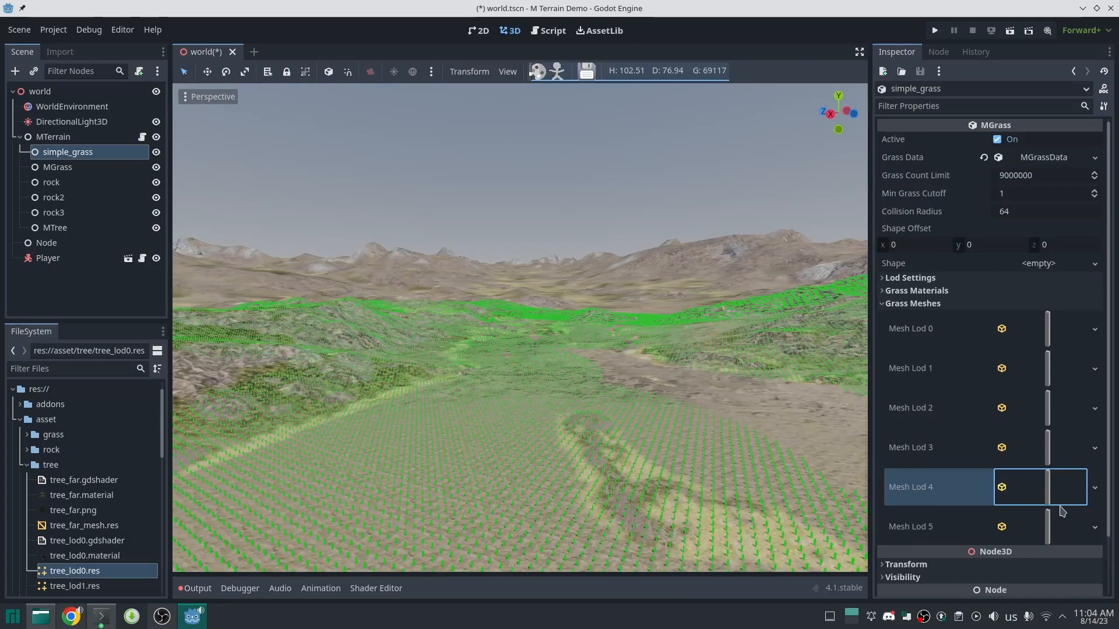
# Save the scene and collapse simple_grass's Grass Meshes group
pyautogui.hotkey('ctrl', 's')
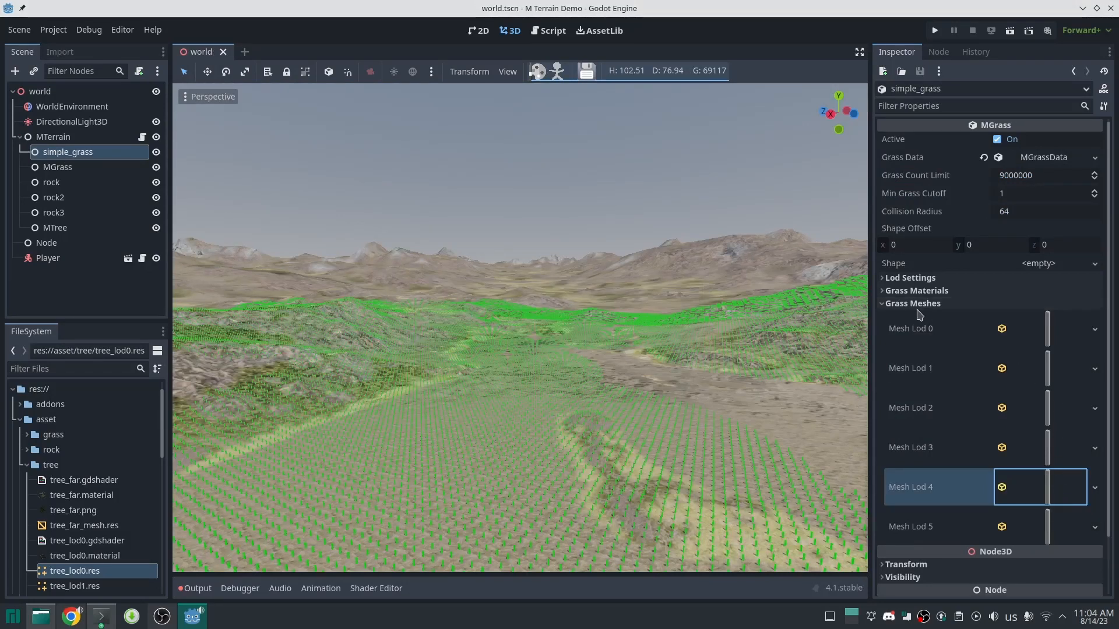
pyautogui.click(932, 304)
pyautogui.hotkey('ctrl', 's')
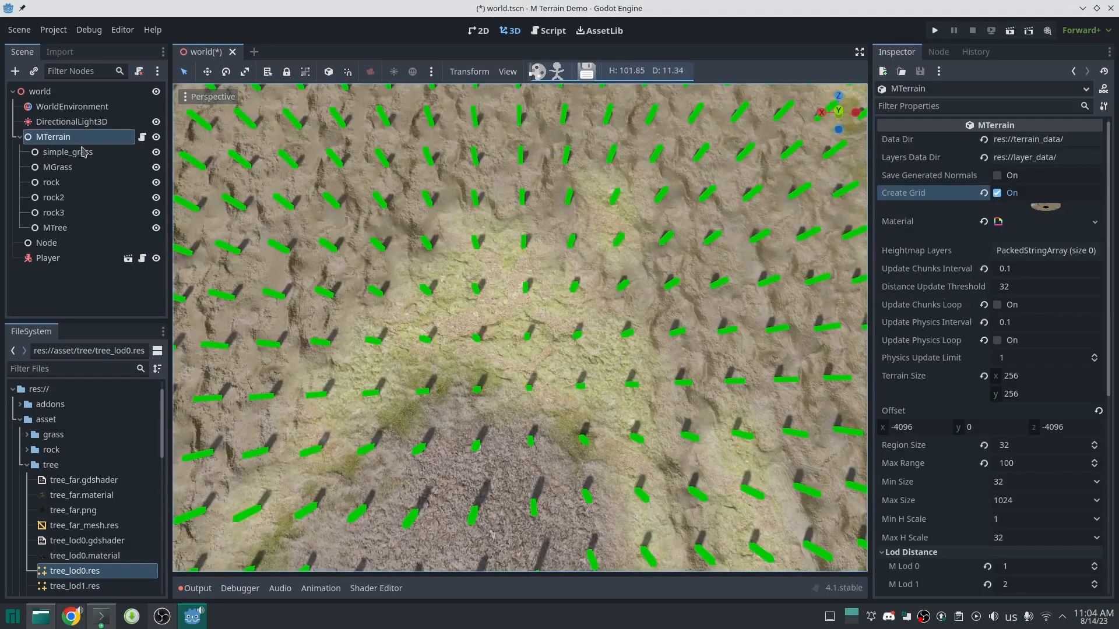
# Create a new MGrassLodSetting for simple_grass's Setting Lod 0, share it with Setting Lod 1 to 5, and save the scene
pyautogui.click(84, 152)
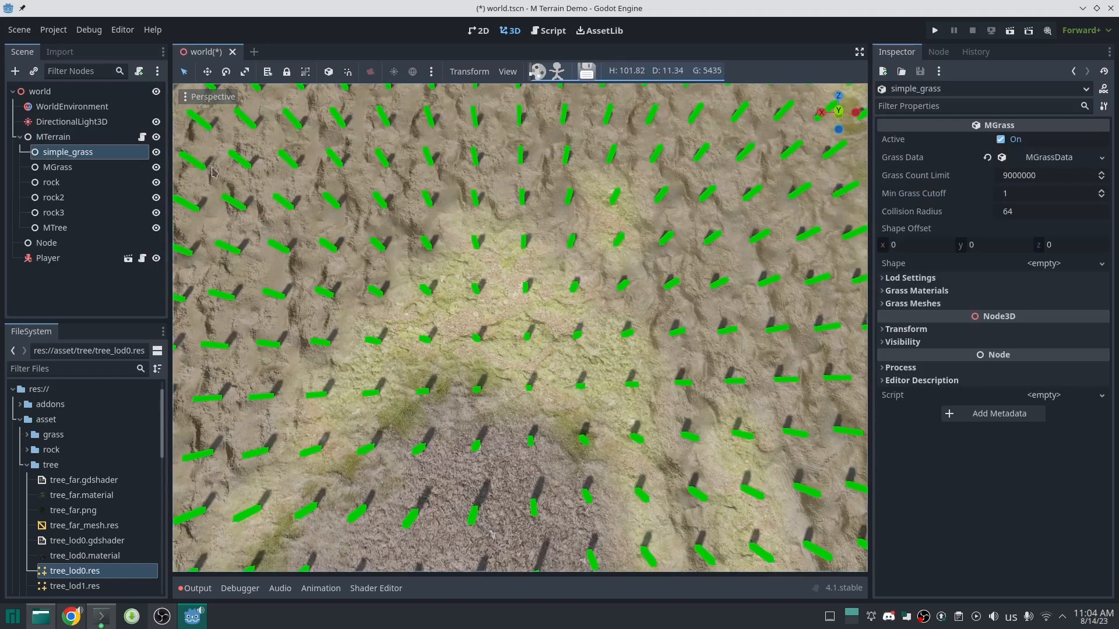
pyautogui.click(938, 279)
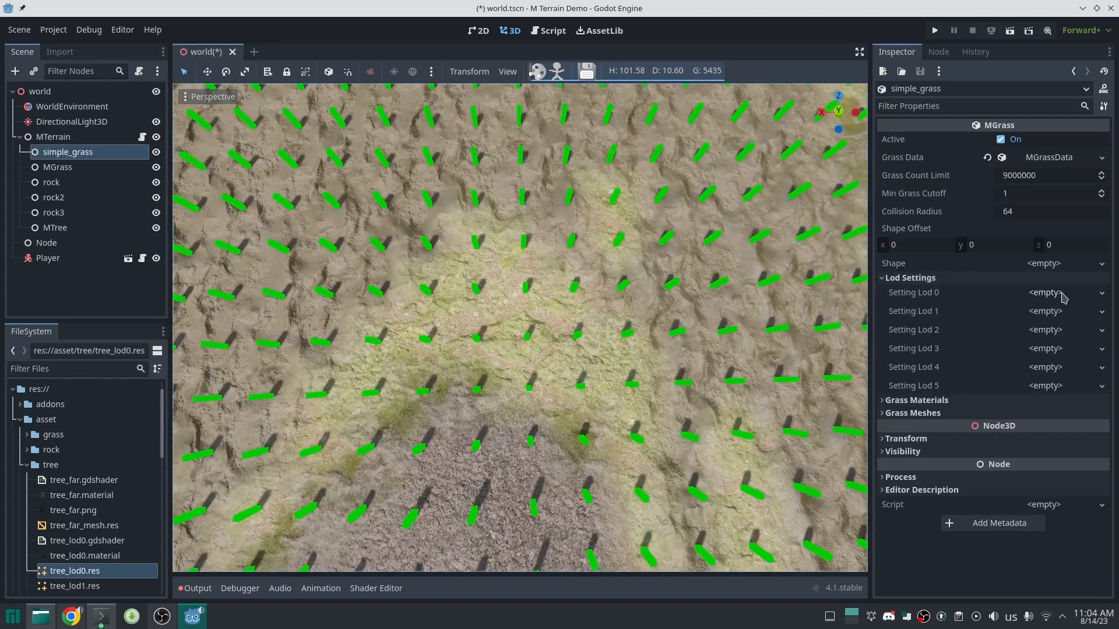
pyautogui.click(1062, 295)
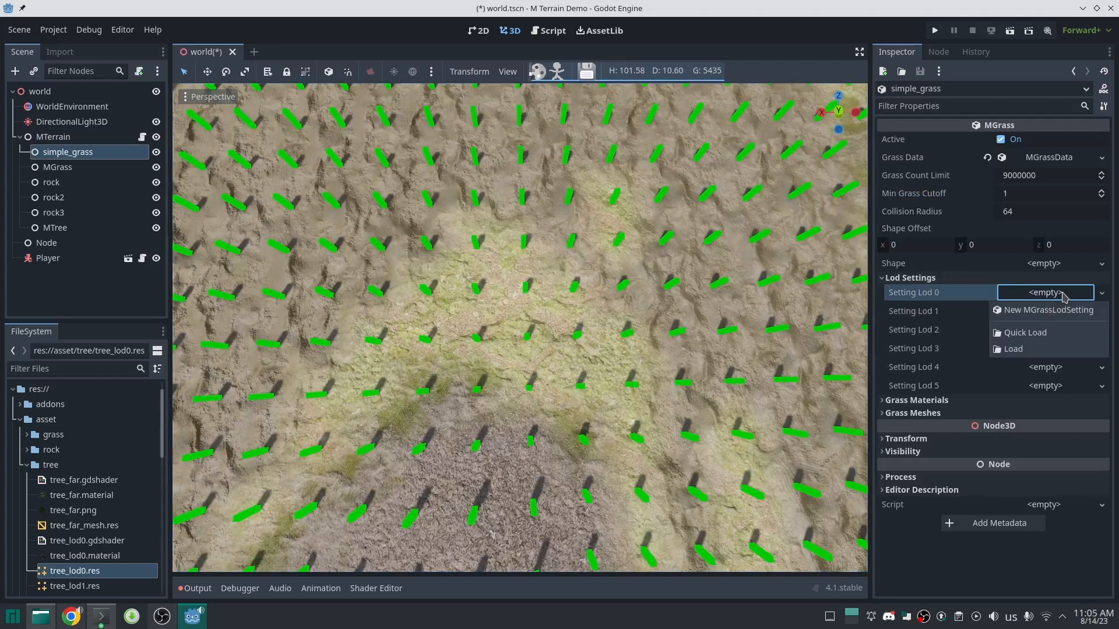
pyautogui.click(1022, 311)
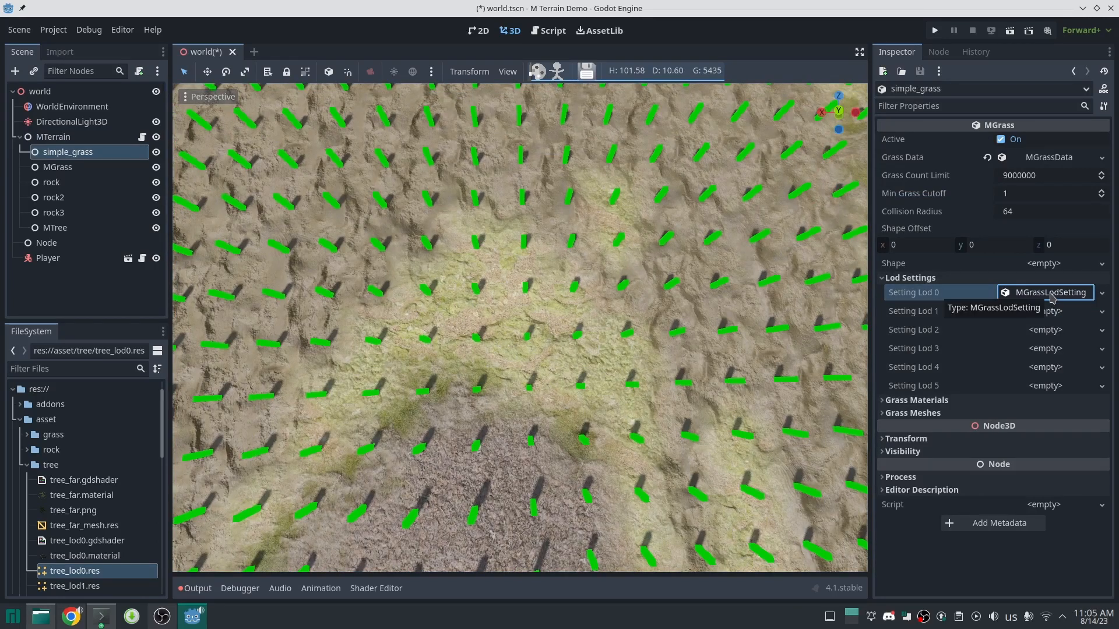
pyautogui.moveTo(1052, 298); pyautogui.dragTo(1049, 386)
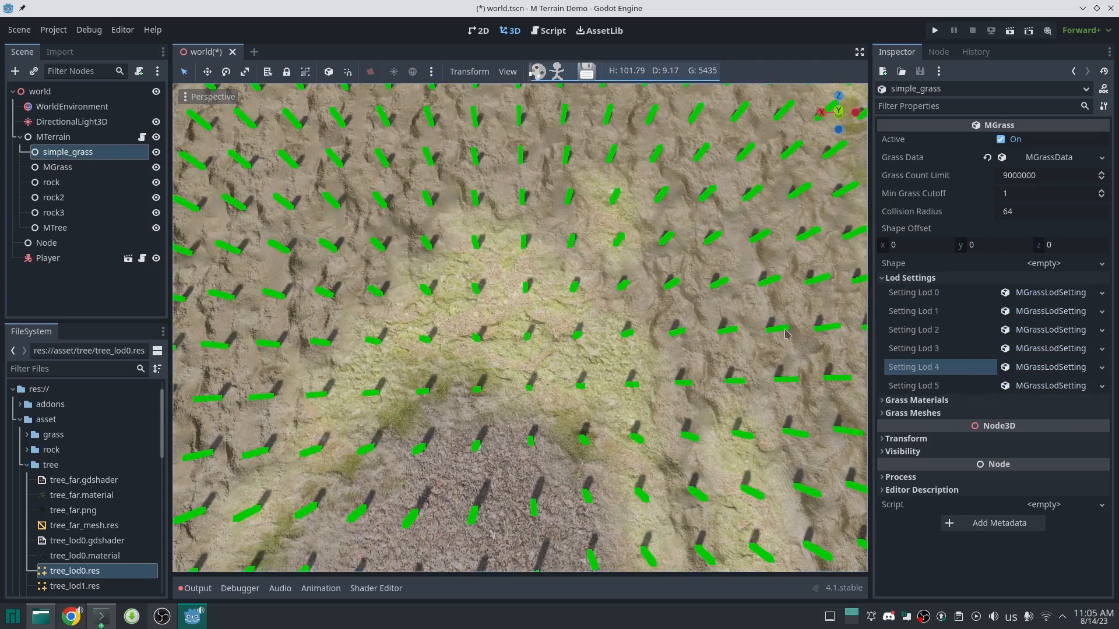
pyautogui.hotkey('ctrl', 's')
# Save the Setting Lod 0 resource as grass_setting_lod0 in the project root and save the scene
pyautogui.click(1101, 293)
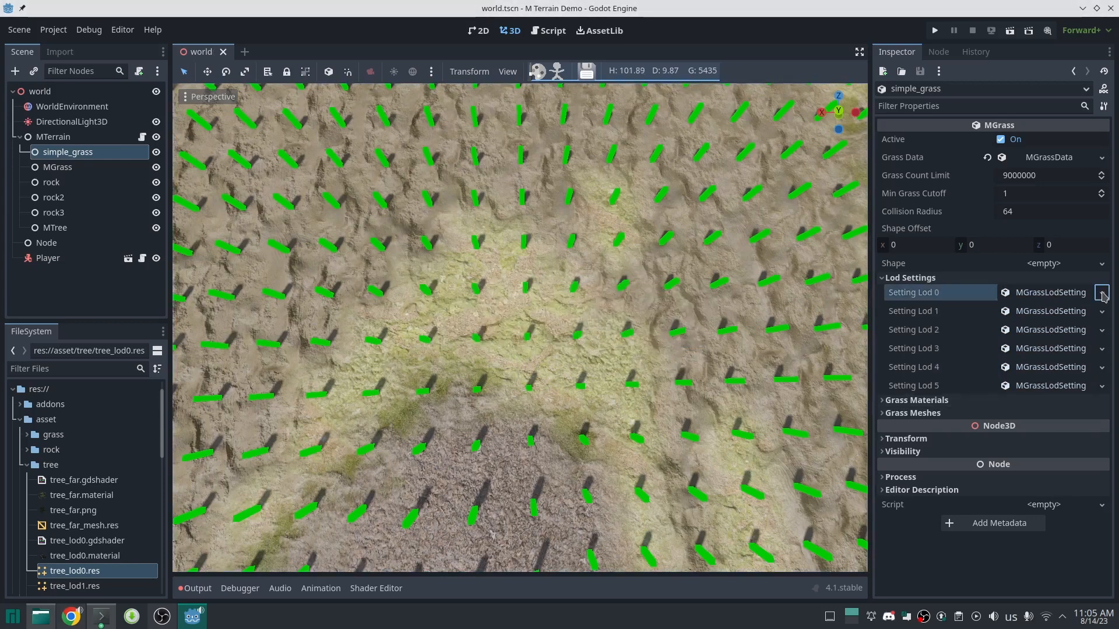
pyautogui.click(1041, 429)
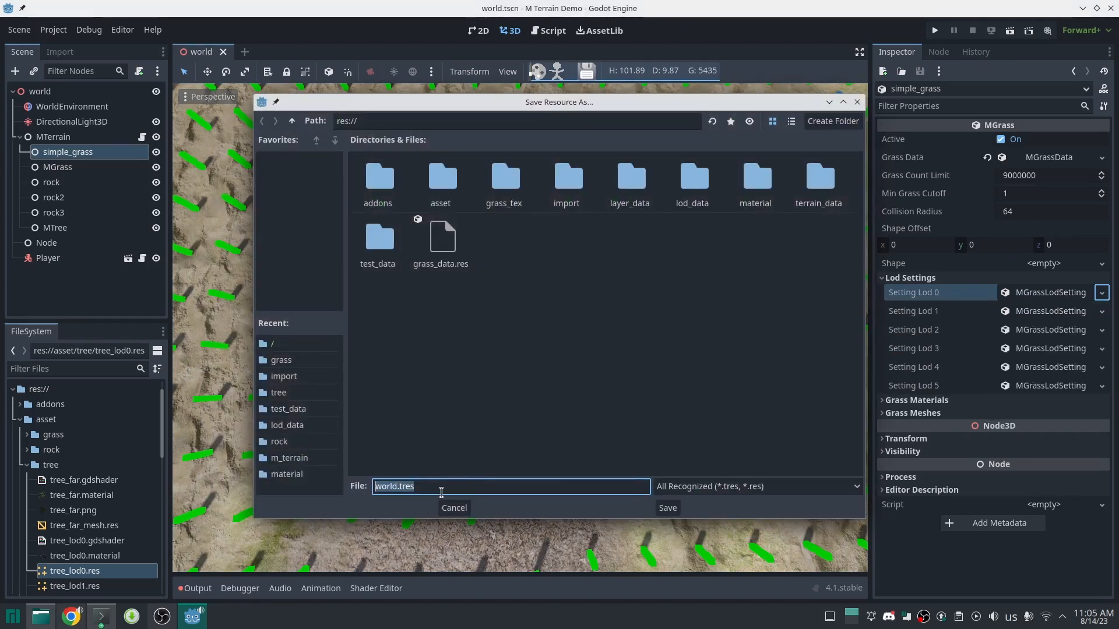
pyautogui.write('grass_setting_lod0')
pyautogui.press('Return')
pyautogui.hotkey('ctrl', 's')
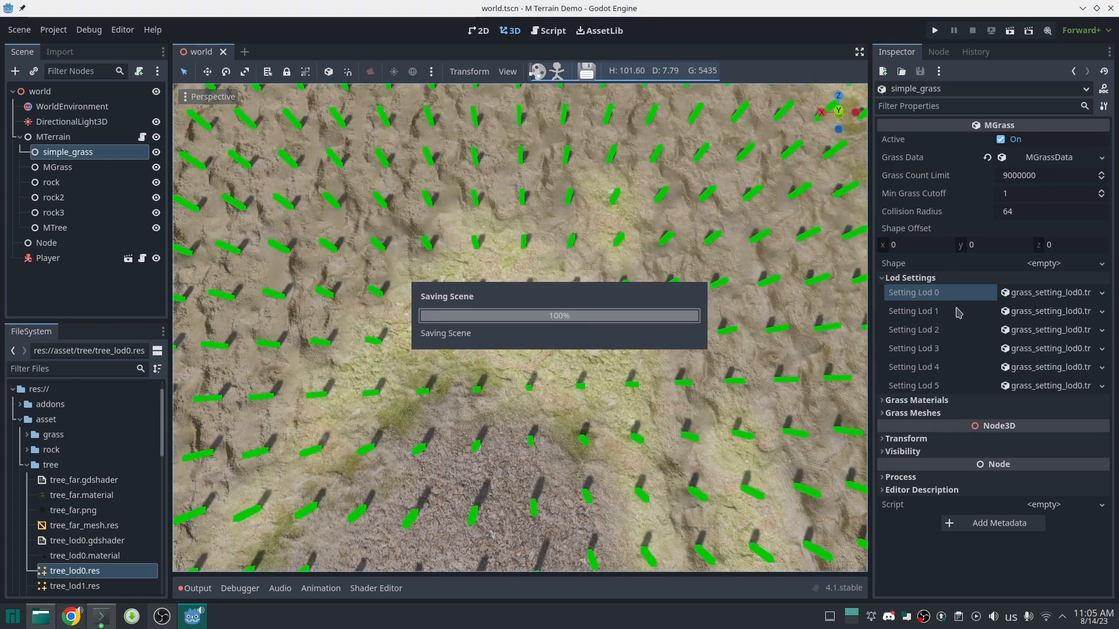
# Set the Y Offset of grass_setting_lod0.tres to 4 and save the scene
pyautogui.moveTo(870, 273); pyautogui.dragTo(833, 273)
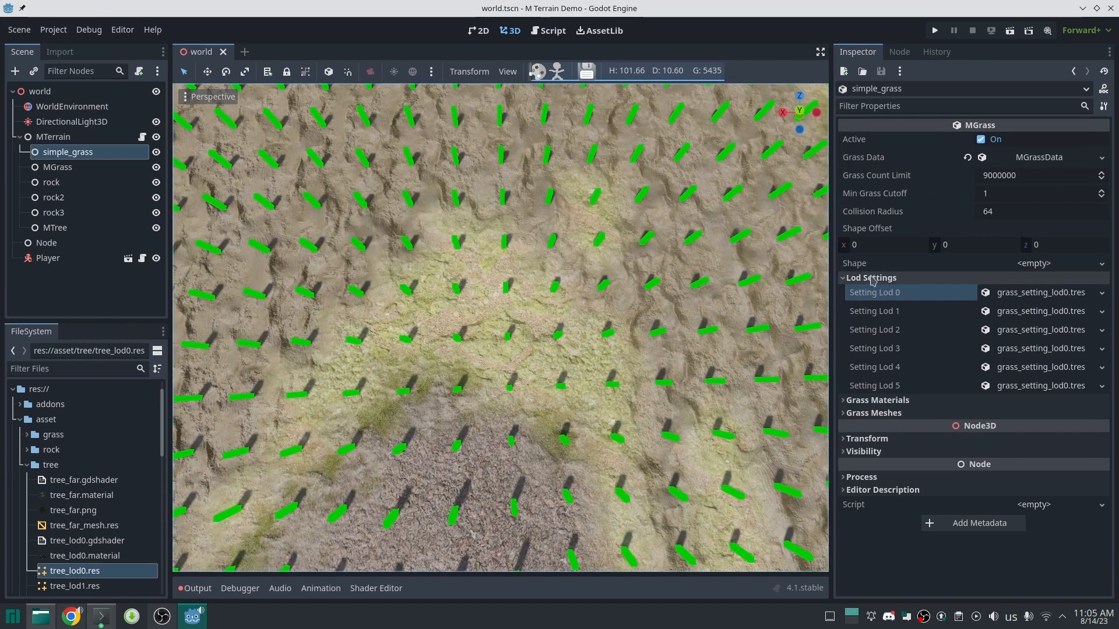
pyautogui.click(1062, 295)
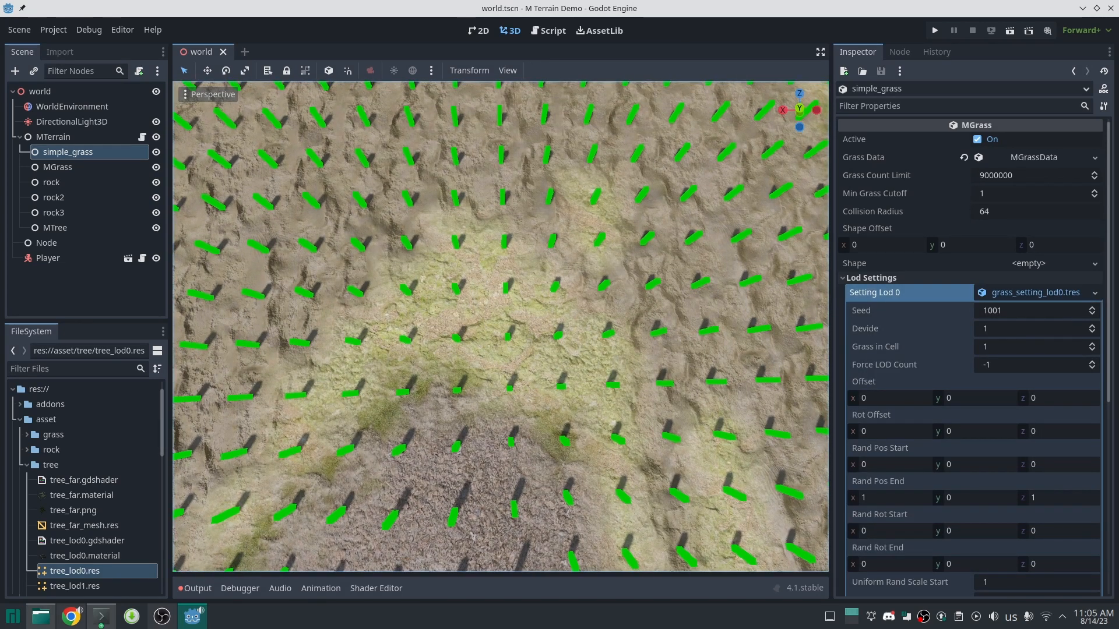
pyautogui.click(970, 280)
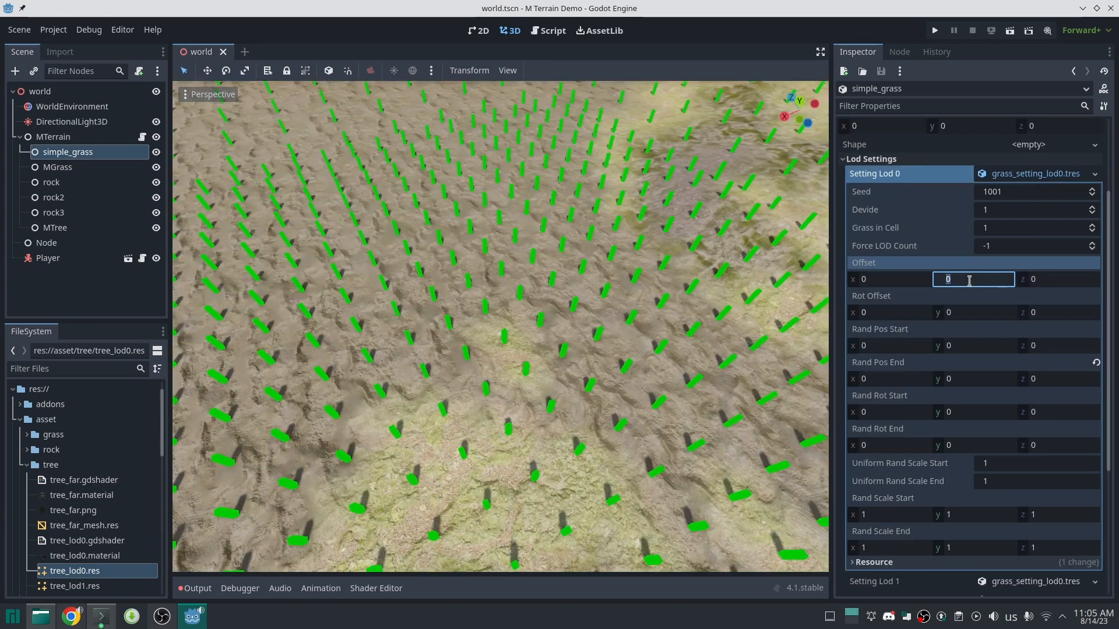
pyautogui.write('4')
pyautogui.press('Return')
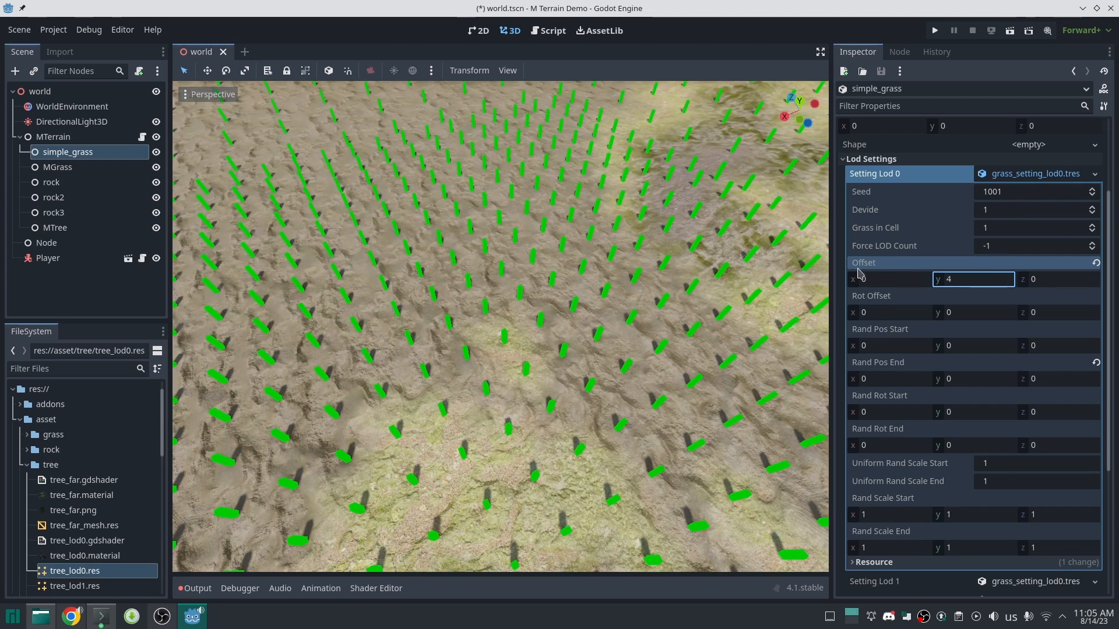
pyautogui.click(1034, 175)
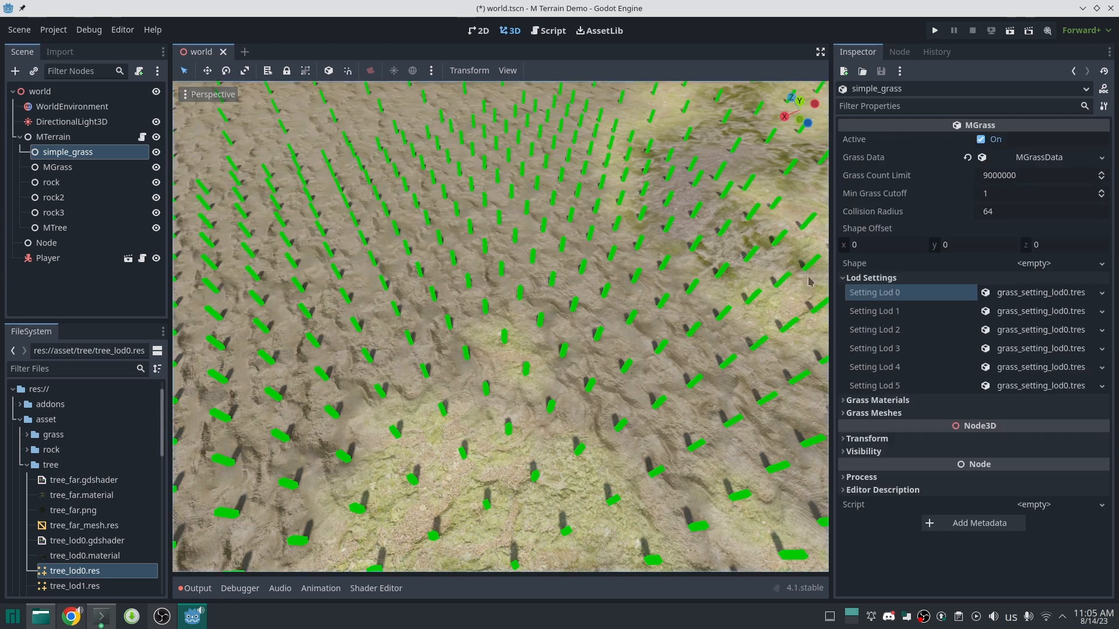
pyautogui.hotkey('ctrl', 's')
# Regenerate MTerrain's grid by turning Create Grid off and on again, and view the offset grass
pyautogui.click(23, 136)
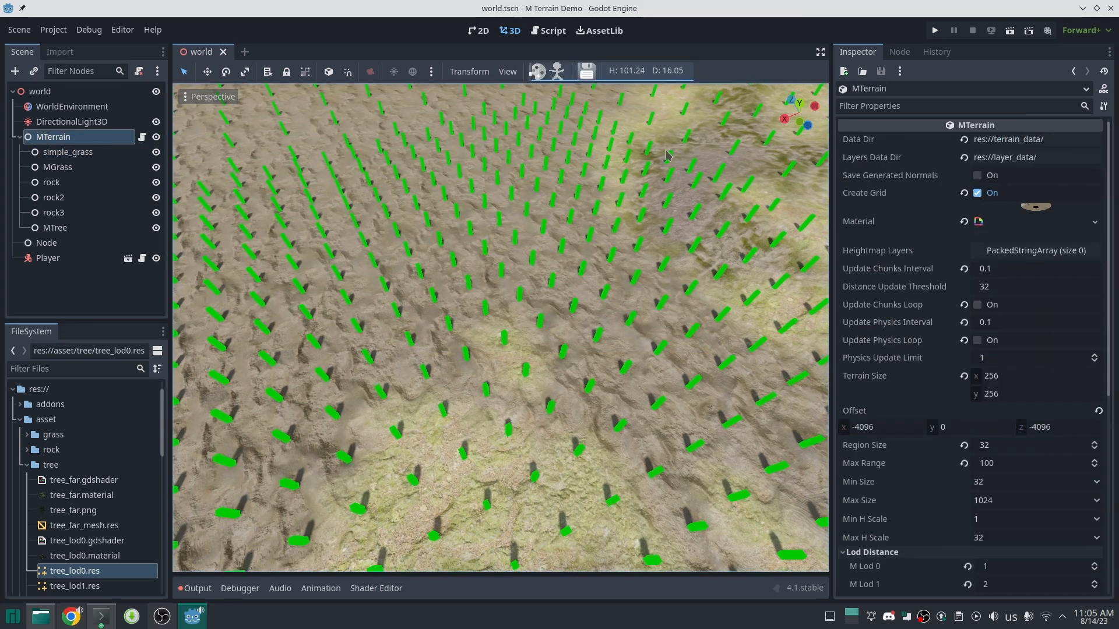
pyautogui.click(977, 192)
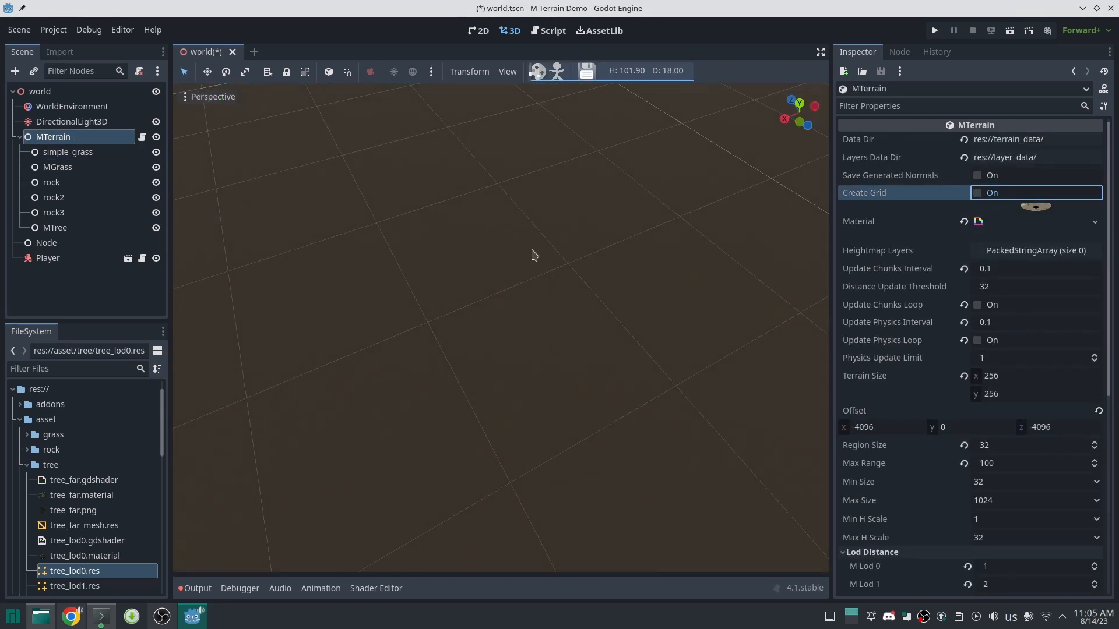
pyautogui.hotkey('ctrl', 'z')
pyautogui.moveTo(530, 257)
pyautogui.mouseDown(button='right')
pyautogui.moveTo(525, 221)
pyautogui.moveTo(524, 268)
pyautogui.mouseUp(button='right')
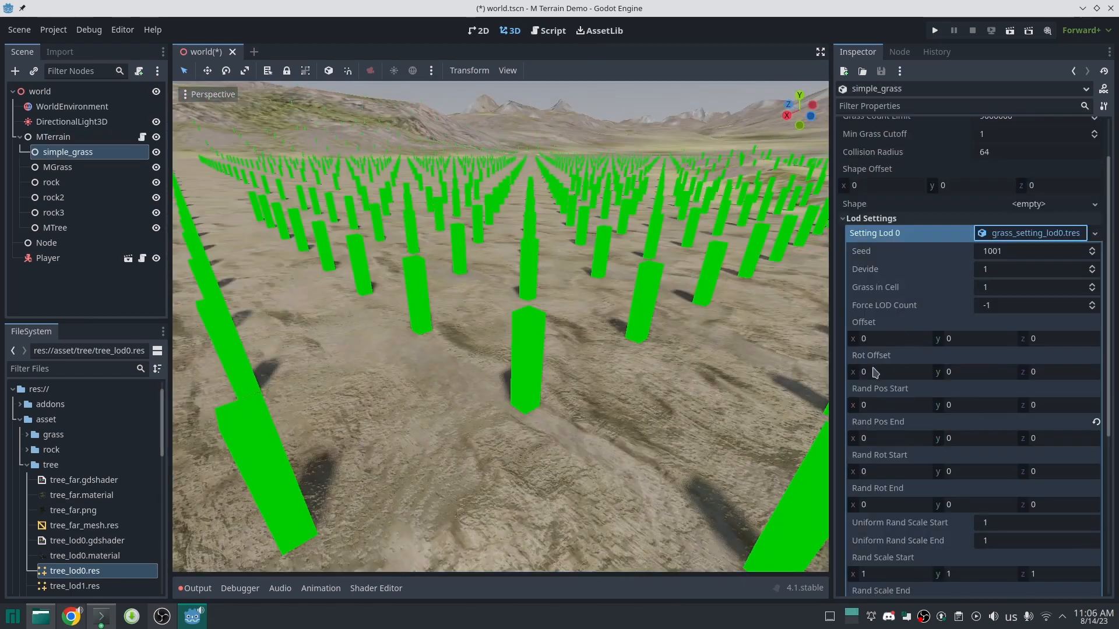
# Set the X Rot Offset of simple_grass's Setting Lod 0 to 45 and save the scene
pyautogui.click(876, 372)
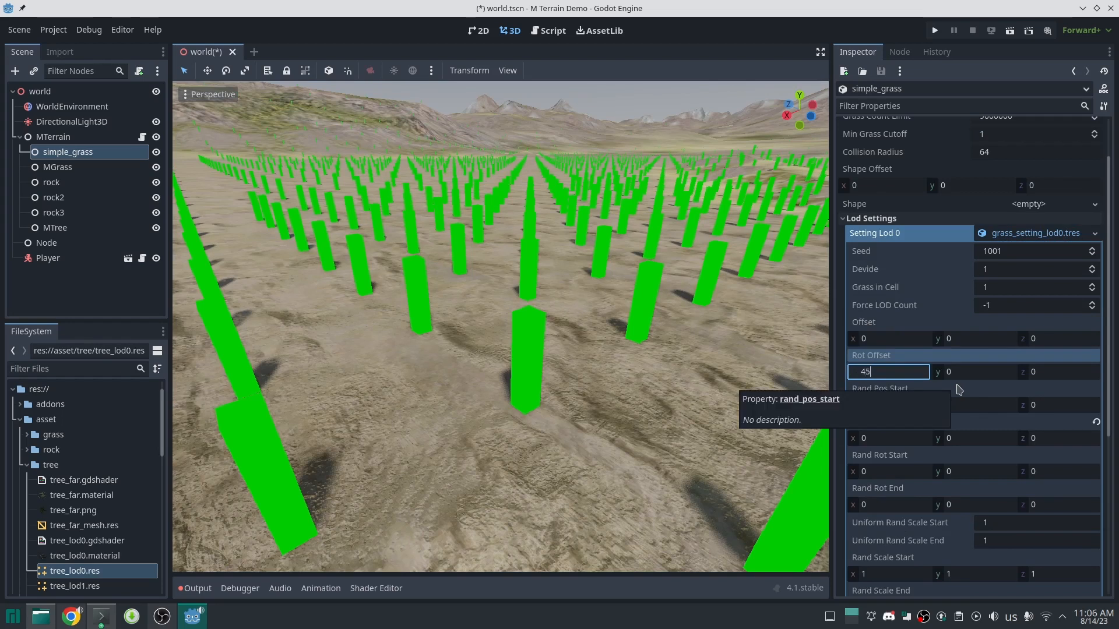
pyautogui.hotkey('ctrl', 's')
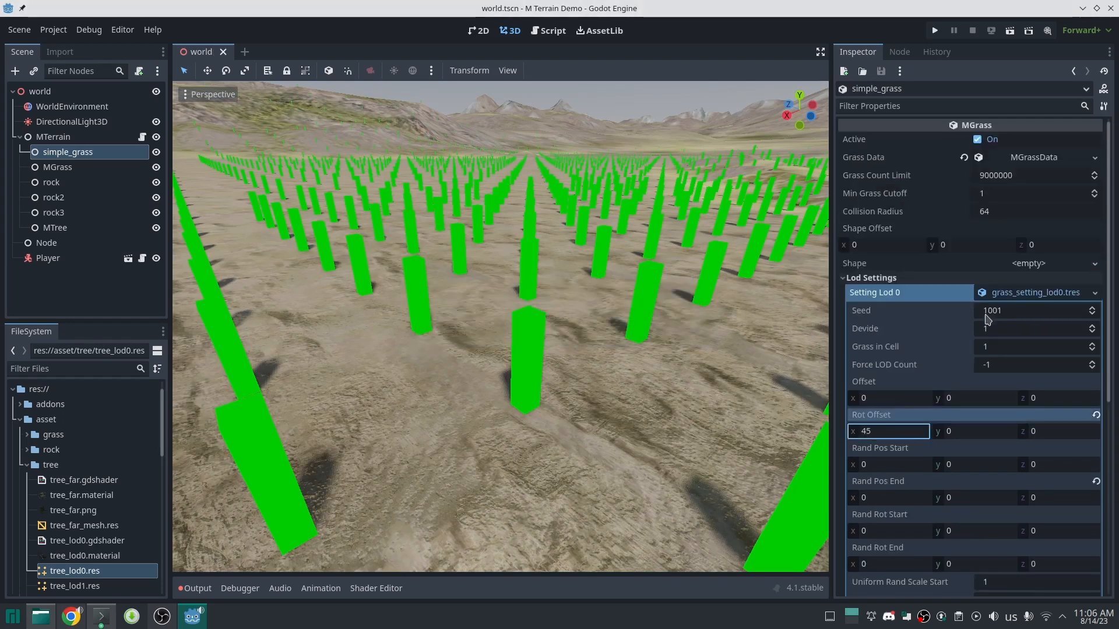
pyautogui.click(1021, 293)
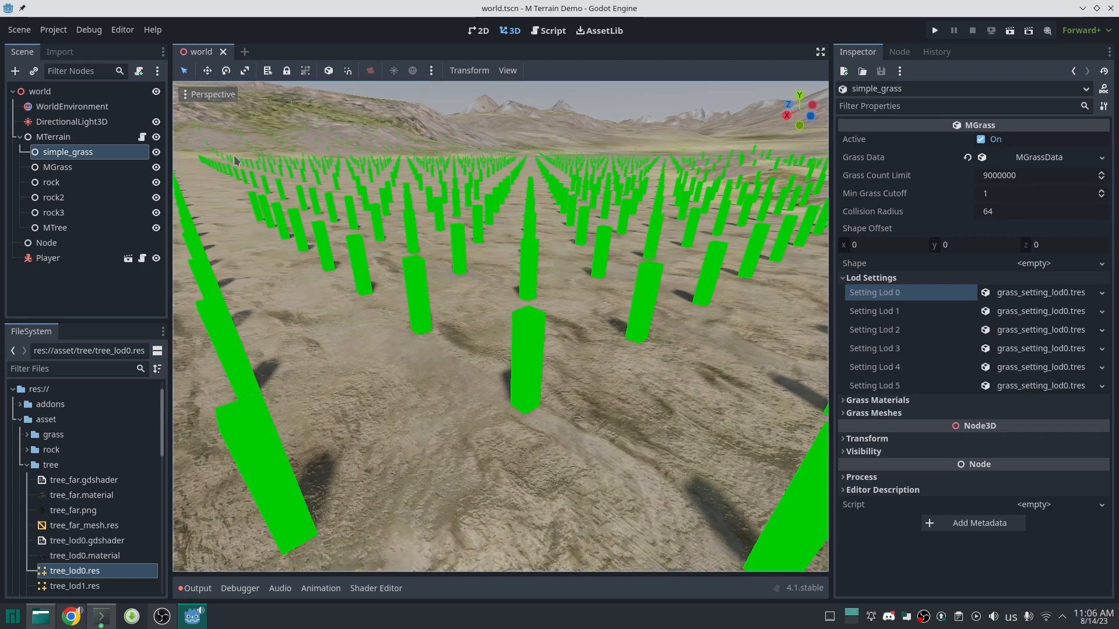
# Regenerate MTerrain's grid with Create Grid and examine the tilt of the grass
pyautogui.click(47, 137)
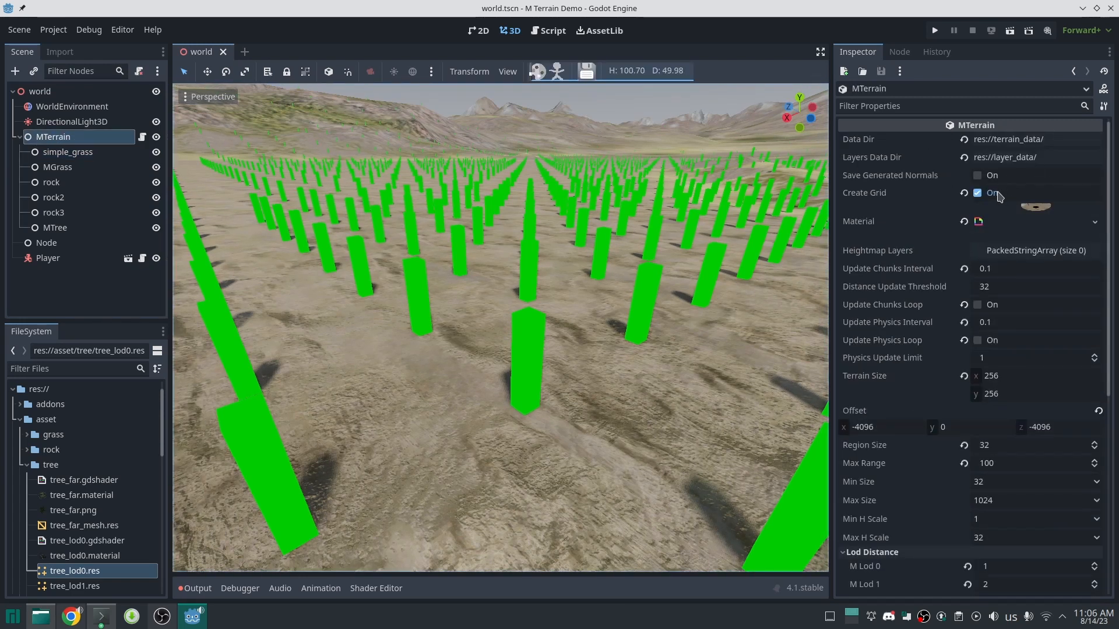
pyautogui.click(978, 193)
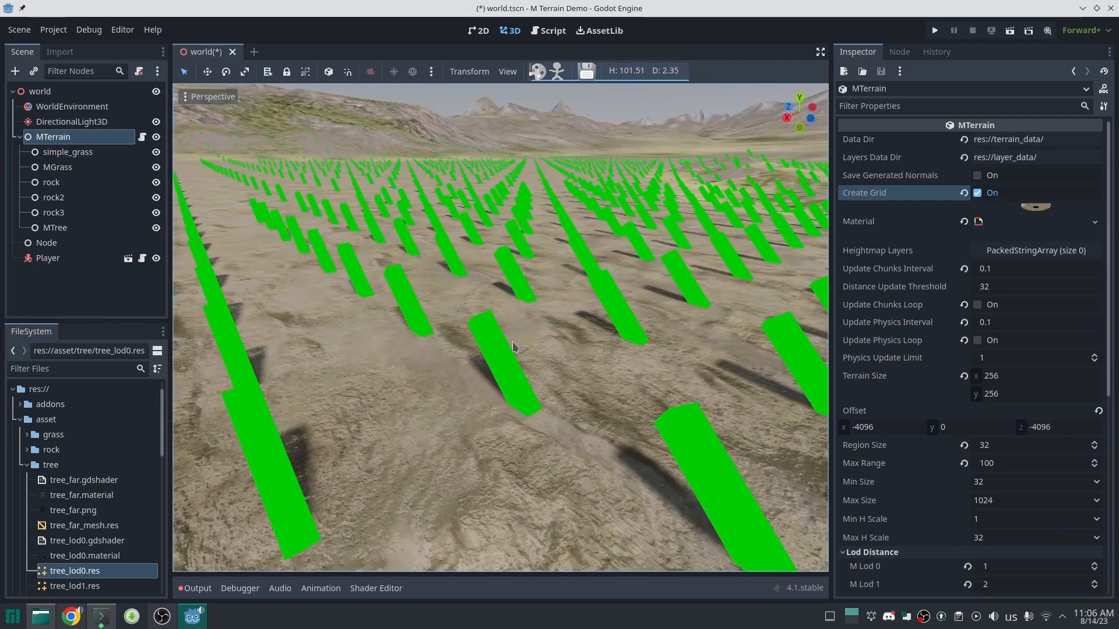
pyautogui.moveTo(513, 348); pyautogui.dragTo(536, 344, button='right')
pyautogui.scroll(2, 513, 348)
pyautogui.scroll(-5, 272, 296)
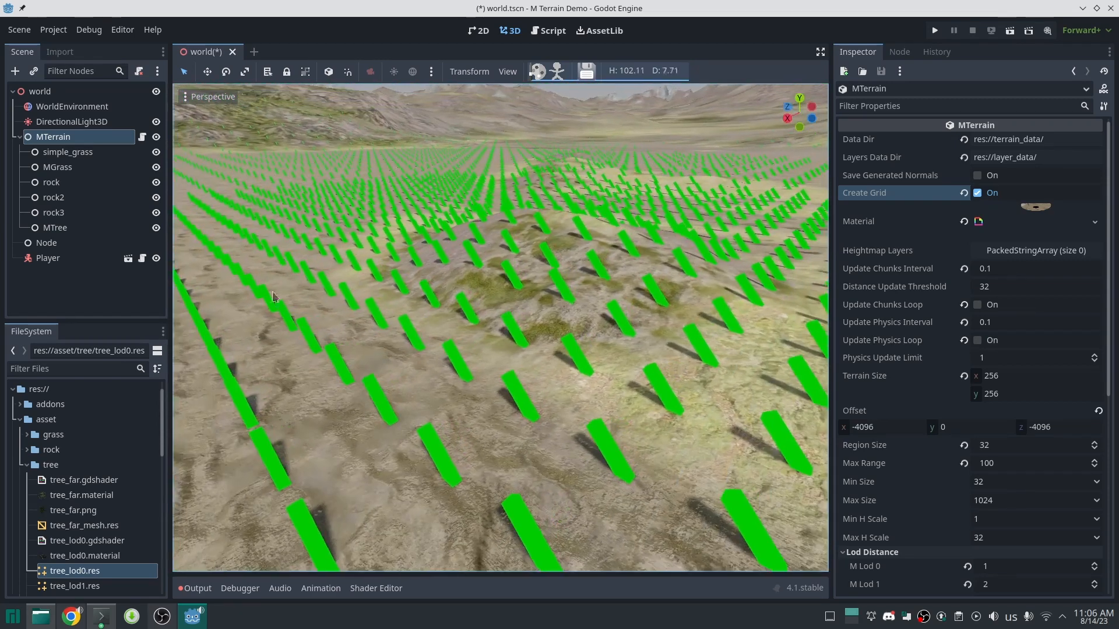
# Reset the X Rot Offset of simple_grass's Setting Lod 0 to 0 and toggle the node's Active option off and on
pyautogui.click(70, 152)
pyautogui.click(1054, 293)
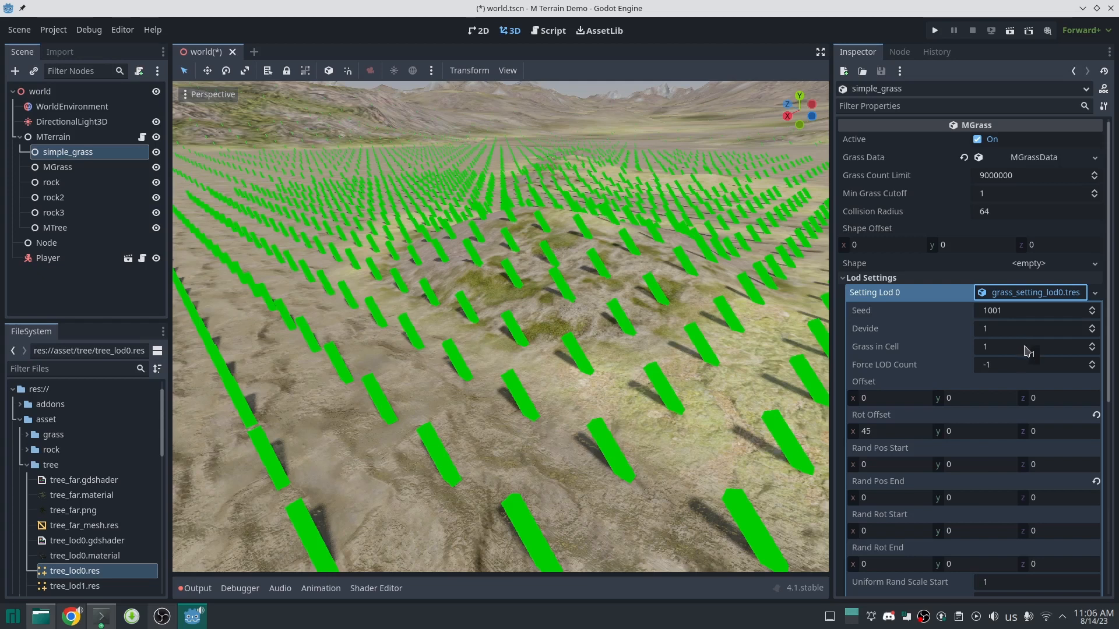
pyautogui.click(879, 431)
pyautogui.write('0')
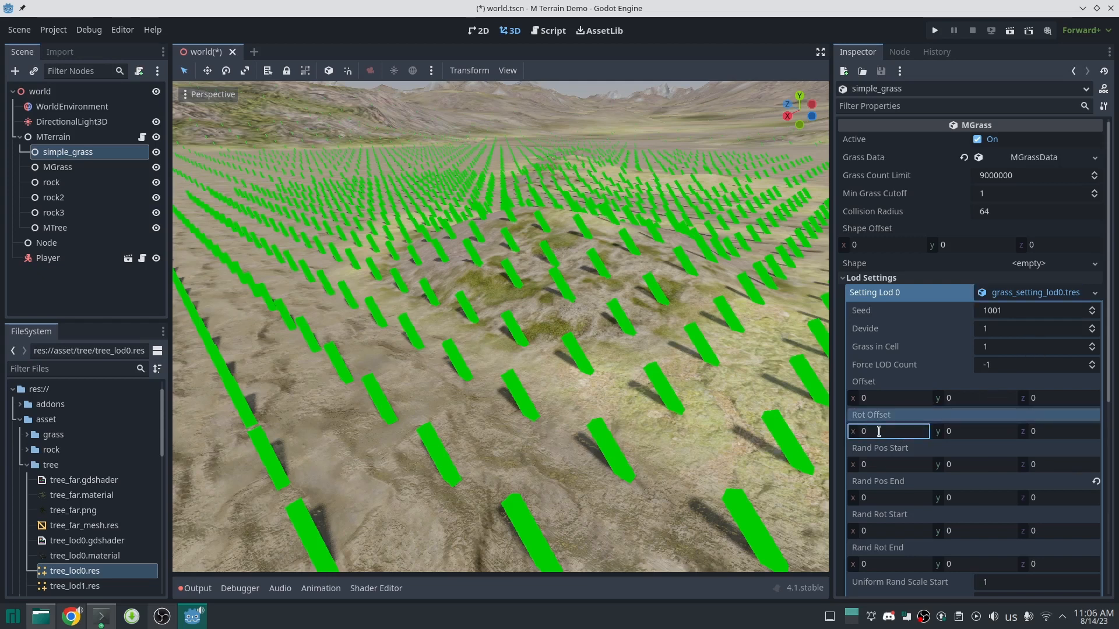
pyautogui.click(981, 139)
pyautogui.click(982, 140)
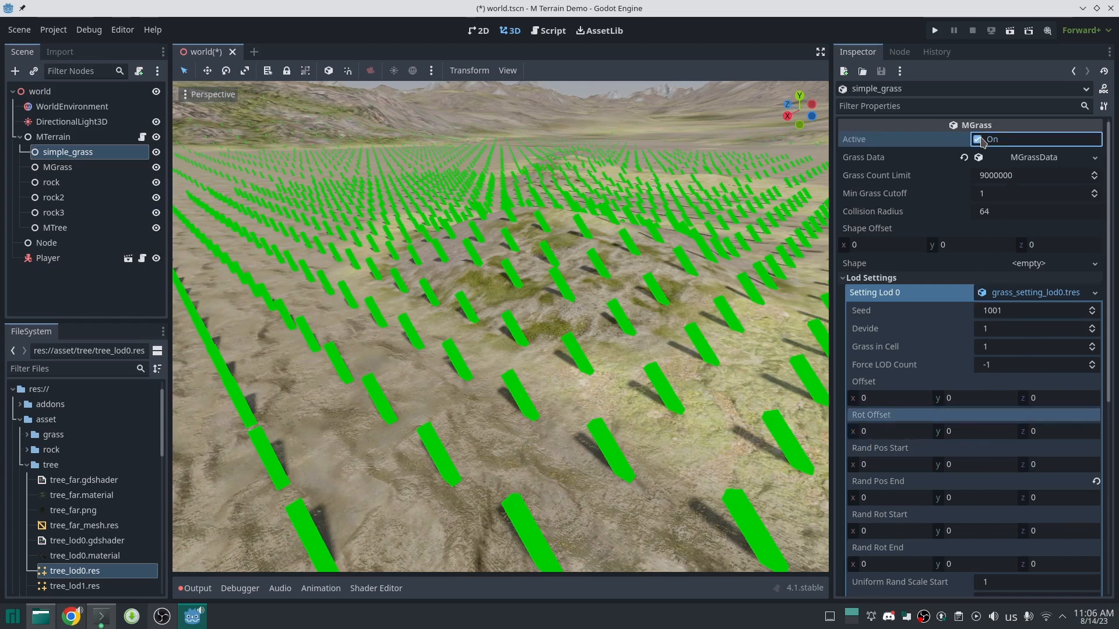
pyautogui.scroll(-3, 926, 245)
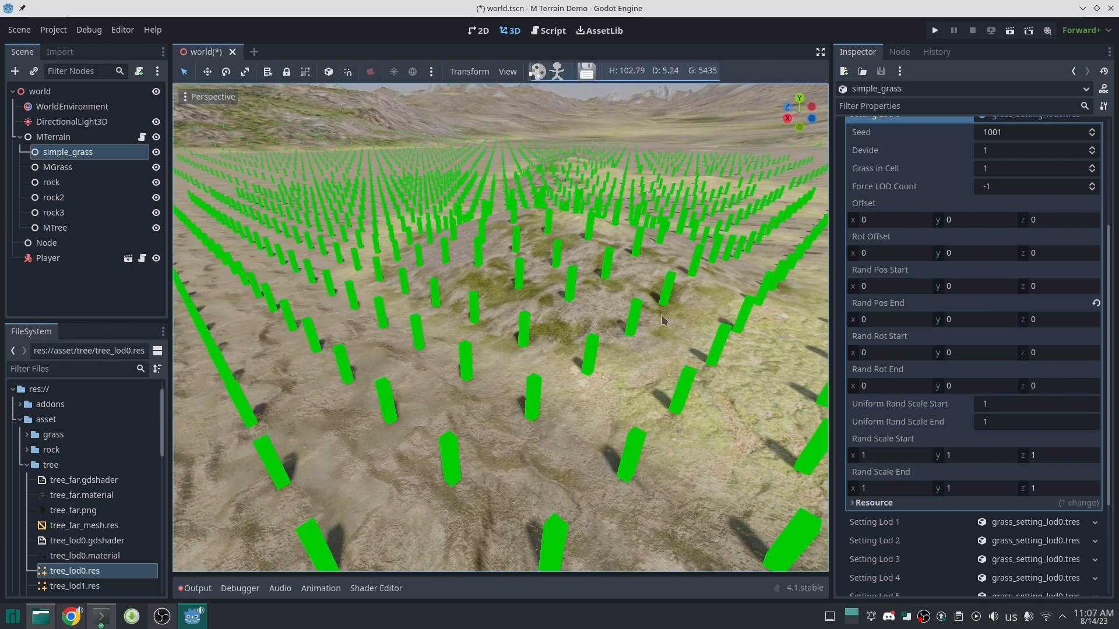
# Fly around the terrain and examine how the grass is positioned across the ground
pyautogui.moveTo(661, 316); pyautogui.dragTo(557, 466, button='right')
pyautogui.press('s')
pyautogui.press('w')
pyautogui.scroll(-3, 557, 466)
pyautogui.press('d')
pyautogui.press('a')
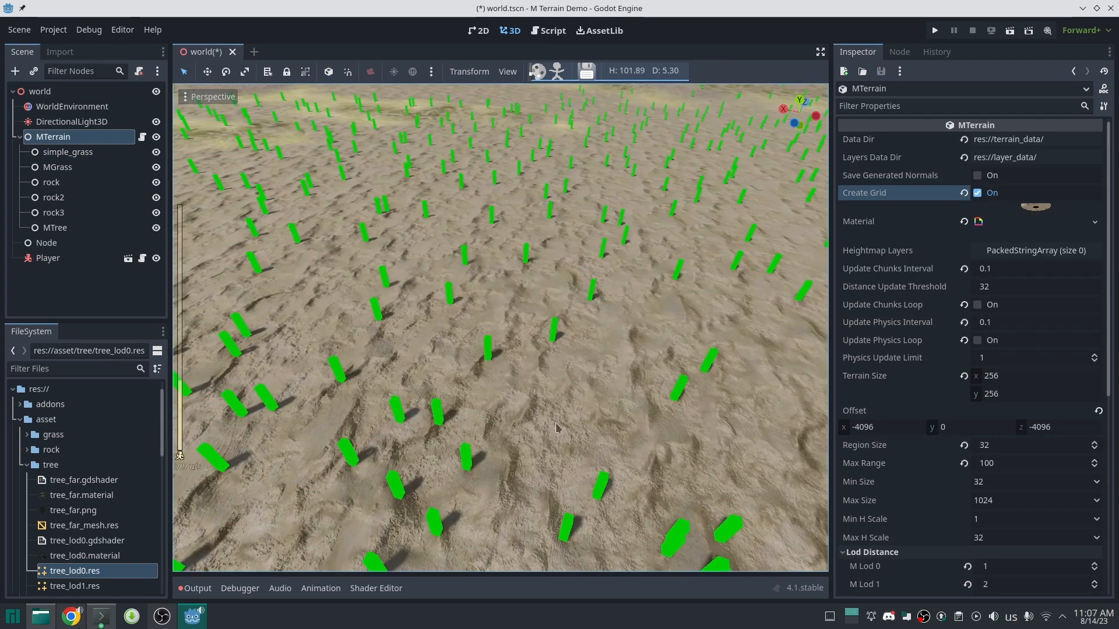
pyautogui.press('s')
pyautogui.moveTo(623, 378); pyautogui.dragTo(623, 378, button='right')
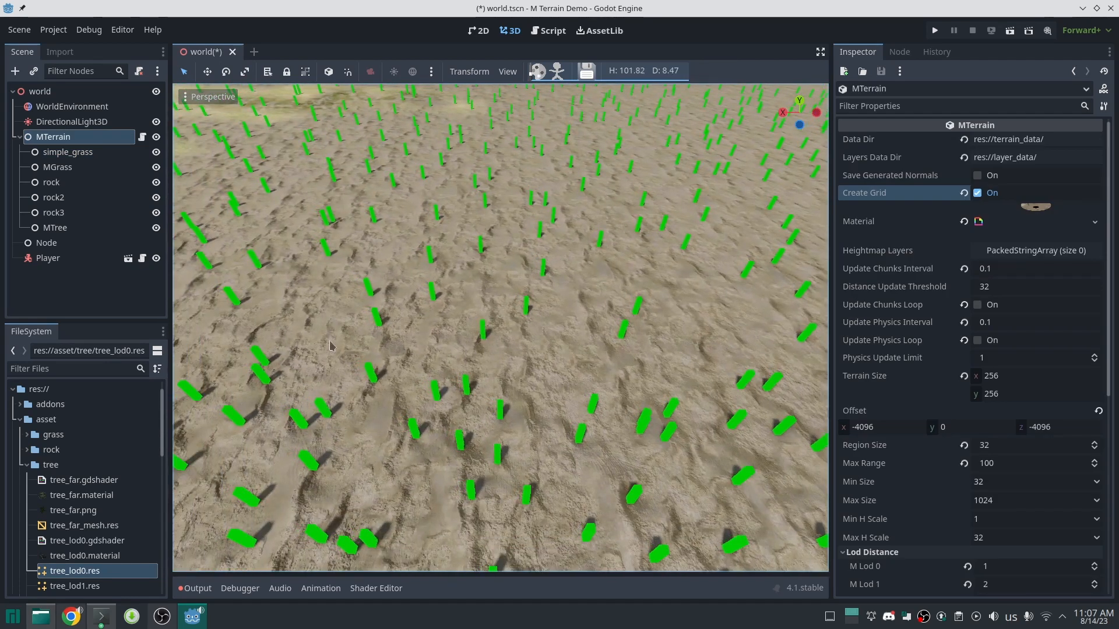
# Set the Y Rand Rot End of simple_grass's Setting Lod 0 to 360
pyautogui.click(68, 151)
pyautogui.scroll(-3, 951, 388)
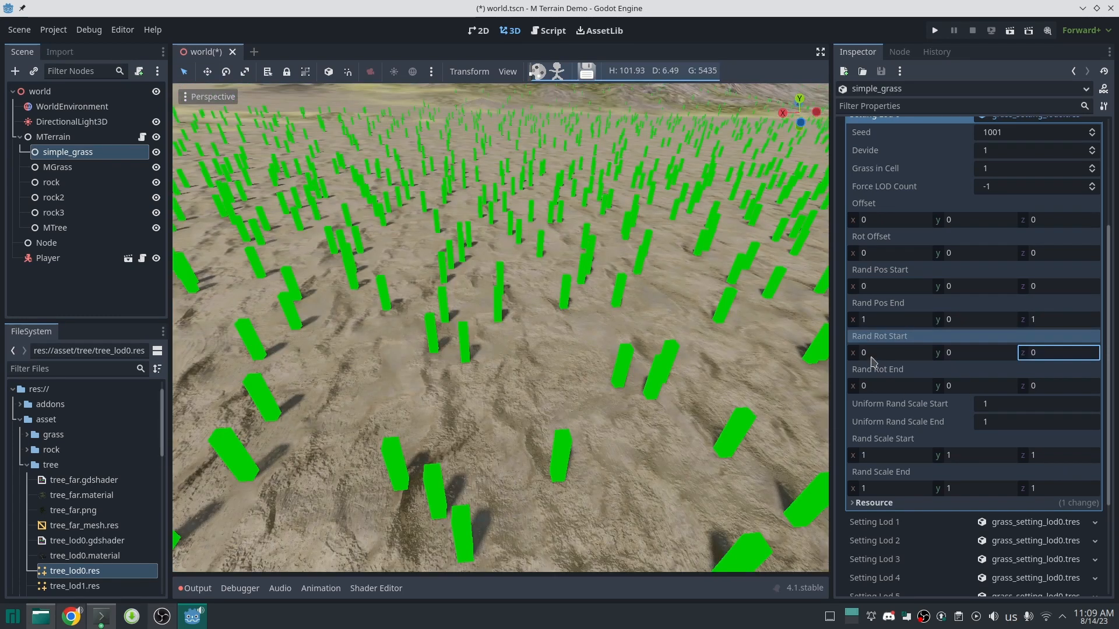
pyautogui.click(964, 386)
pyautogui.write('360')
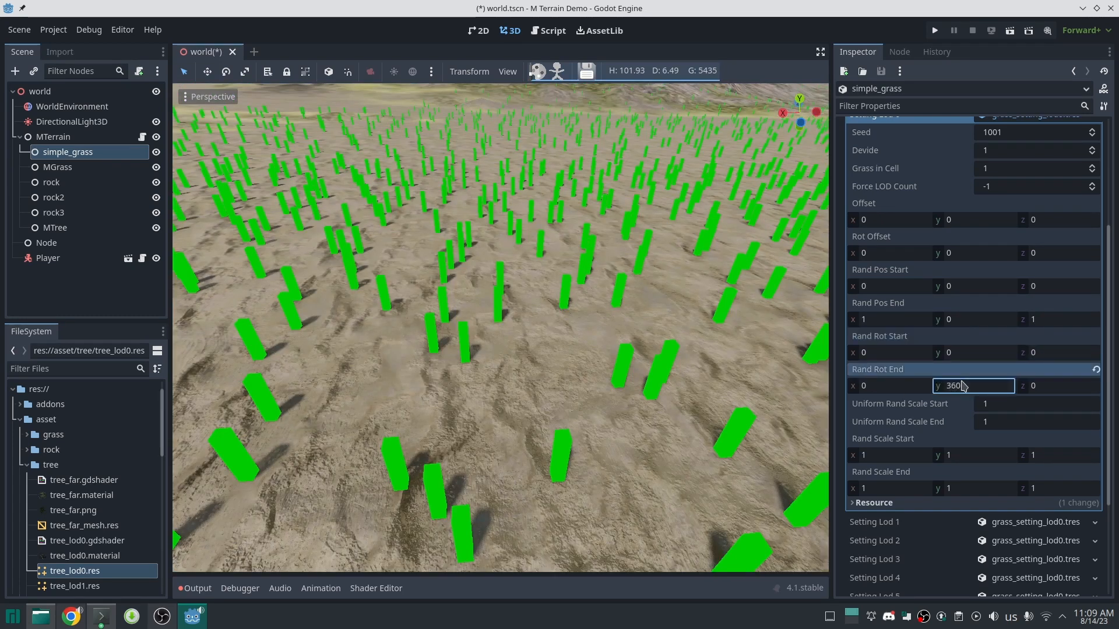
# Set the X and Z Rand Rot Start of Setting Lod 0 to -15 and the X and Z Rand Rot End to 15
pyautogui.click(884, 388)
pyautogui.click(880, 352)
pyautogui.write('-15')
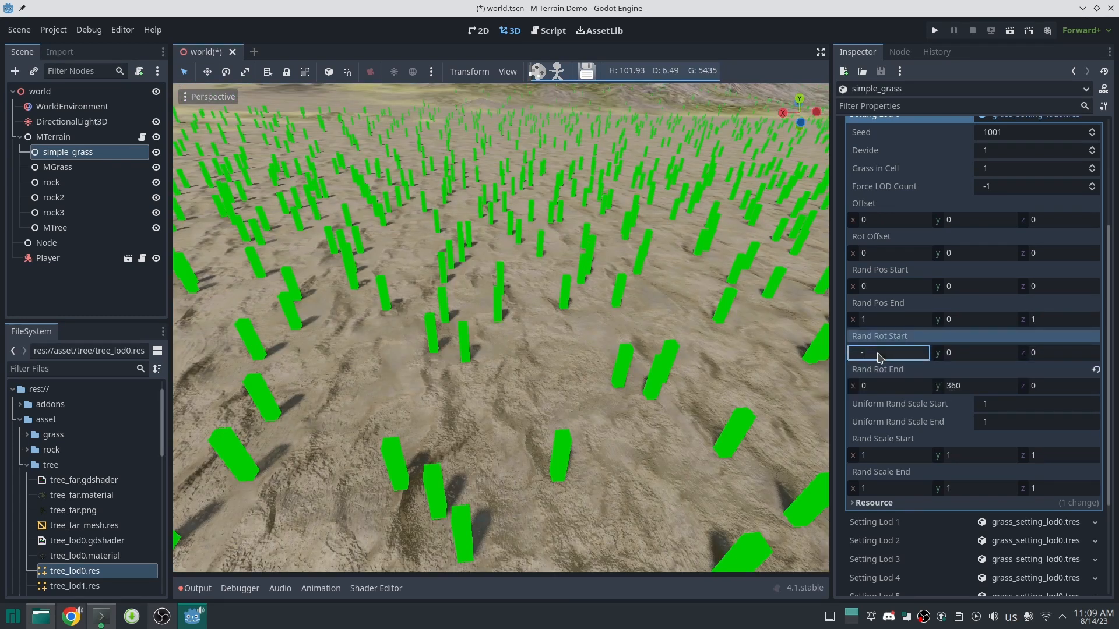
pyautogui.press('Tab')
pyautogui.press('Tab')
pyautogui.write('-15')
pyautogui.press('Tab')
pyautogui.write('15')
pyautogui.press('Tab')
pyautogui.press('Tab')
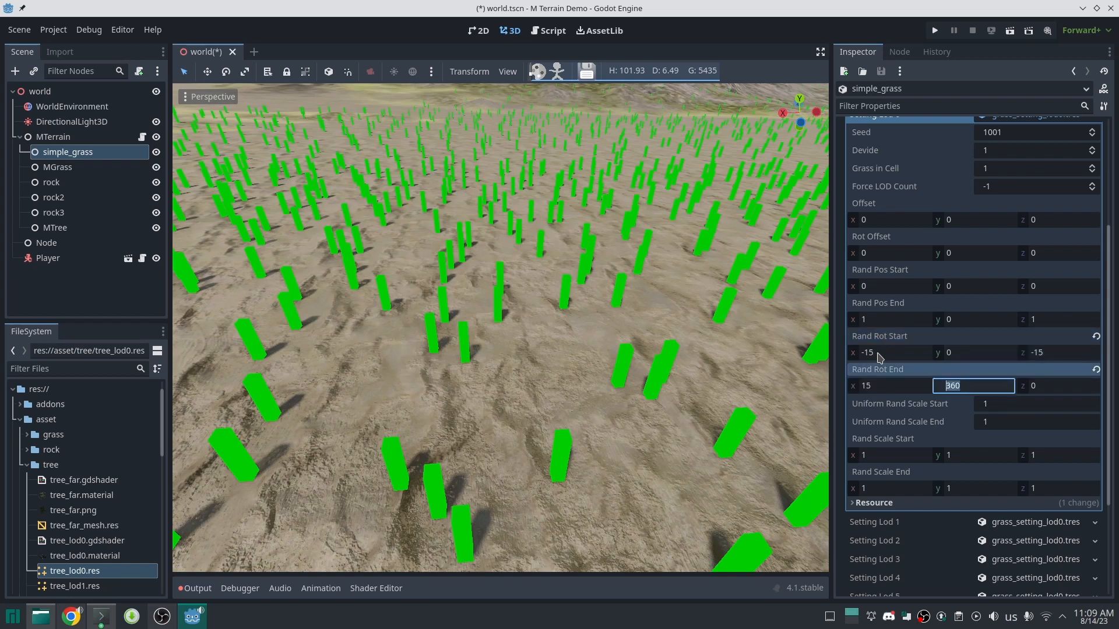
pyautogui.write('15')
pyautogui.scroll(5, 988, 148)
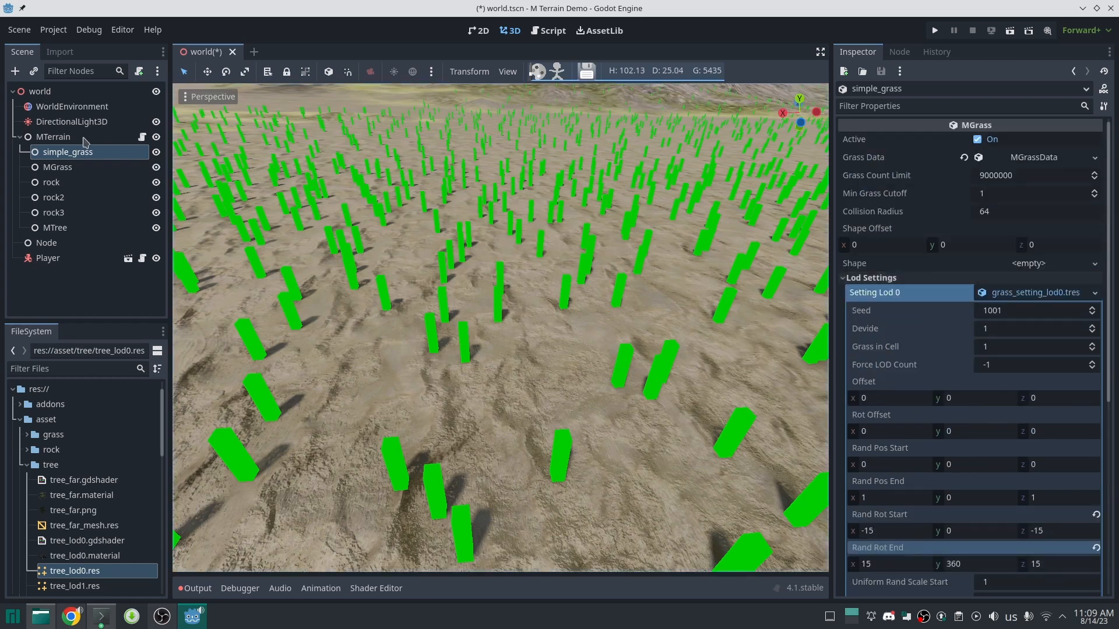
# Regenerate MTerrain's grid with Create Grid and examine the random rotation of the grass up close
pyautogui.click(53, 137)
pyautogui.click(977, 193)
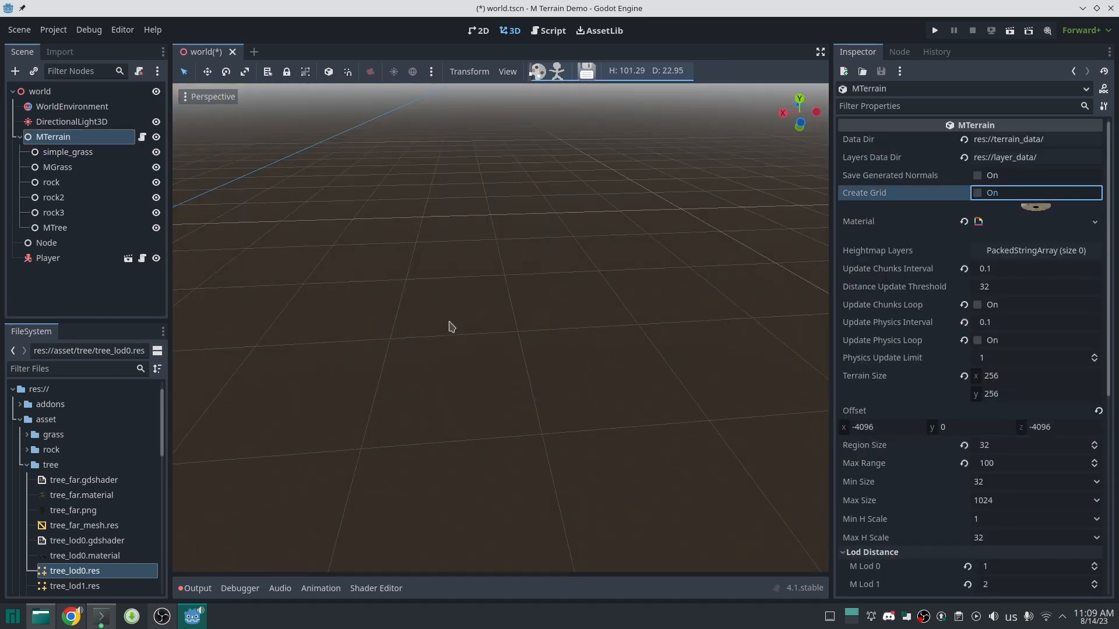
pyautogui.press('space')
pyautogui.press('w')
pyautogui.moveTo(502, 326); pyautogui.dragTo(408, 353, button='right')
pyautogui.press('w')
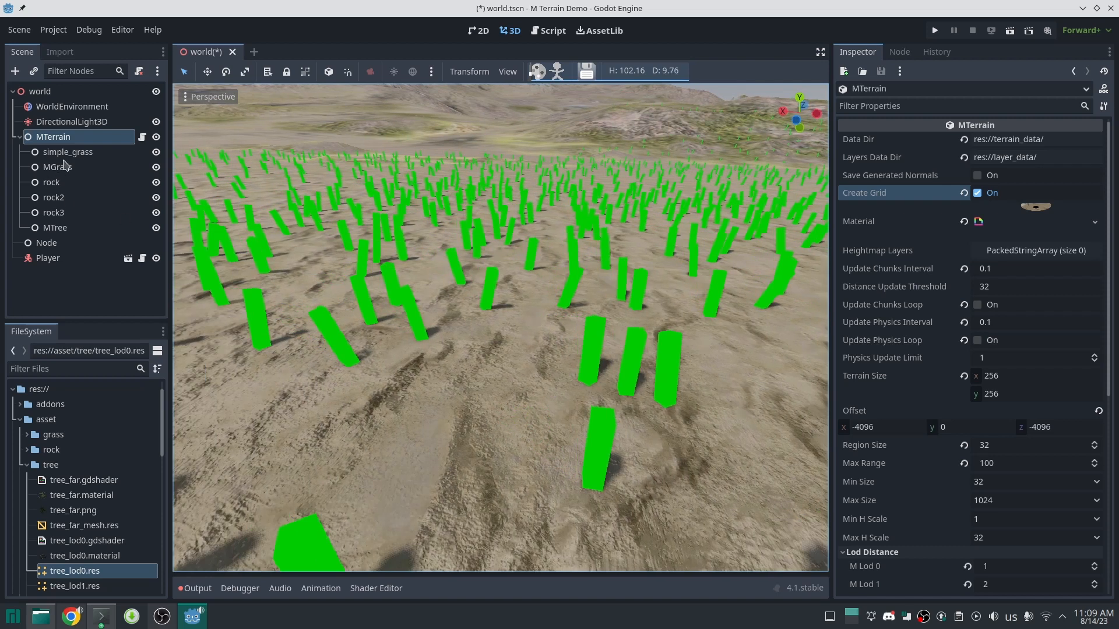
# Set simple_grass's Uniform Rand Scale Start to 0.5 and Uniform Rand Scale End to 2 in Setting Lod 0
pyautogui.click(65, 153)
pyautogui.scroll(-10, 985, 277)
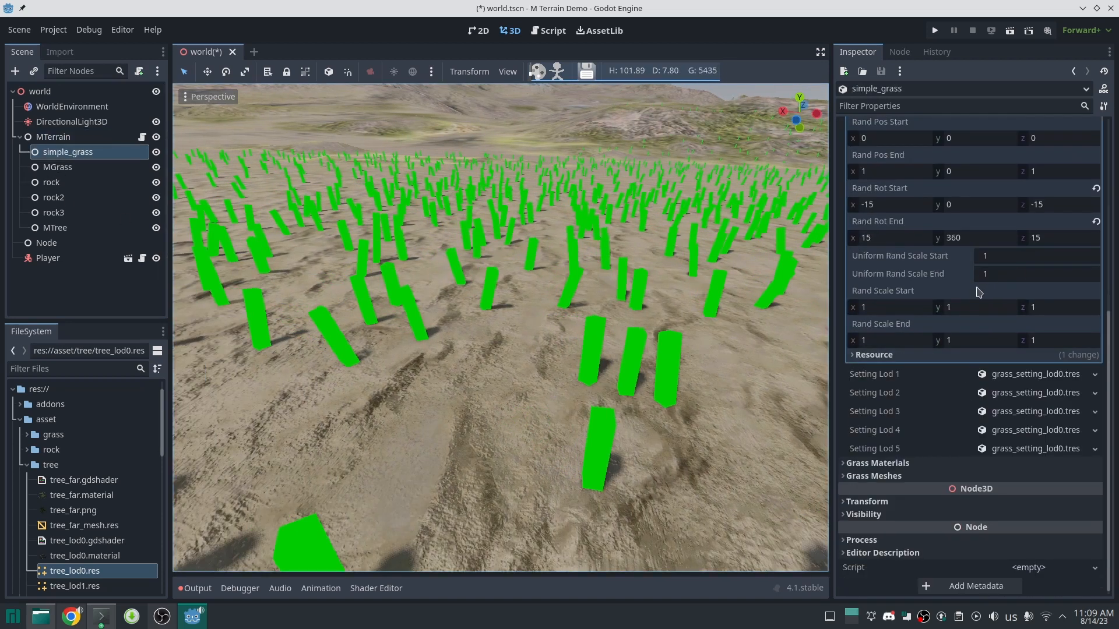
pyautogui.click(924, 261)
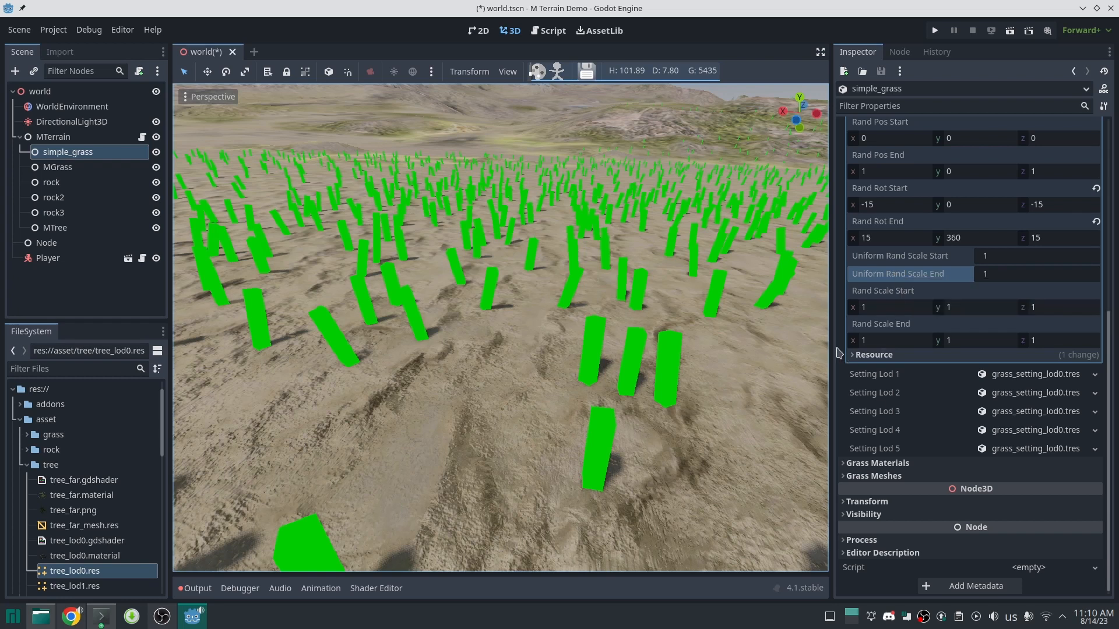
pyautogui.moveTo(832, 344); pyautogui.dragTo(806, 343)
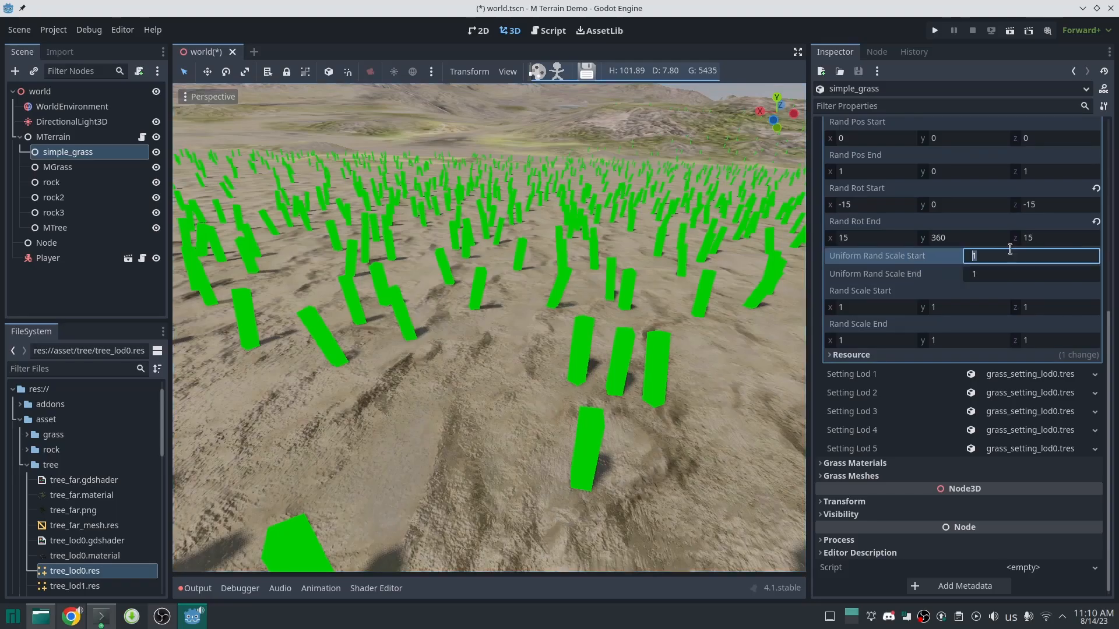
pyautogui.write('0.5')
pyautogui.press('Tab')
pyautogui.click(968, 140)
# Regenerate MTerrain's grid with Create Grid and examine the uniform size variation of the grass
pyautogui.click(54, 137)
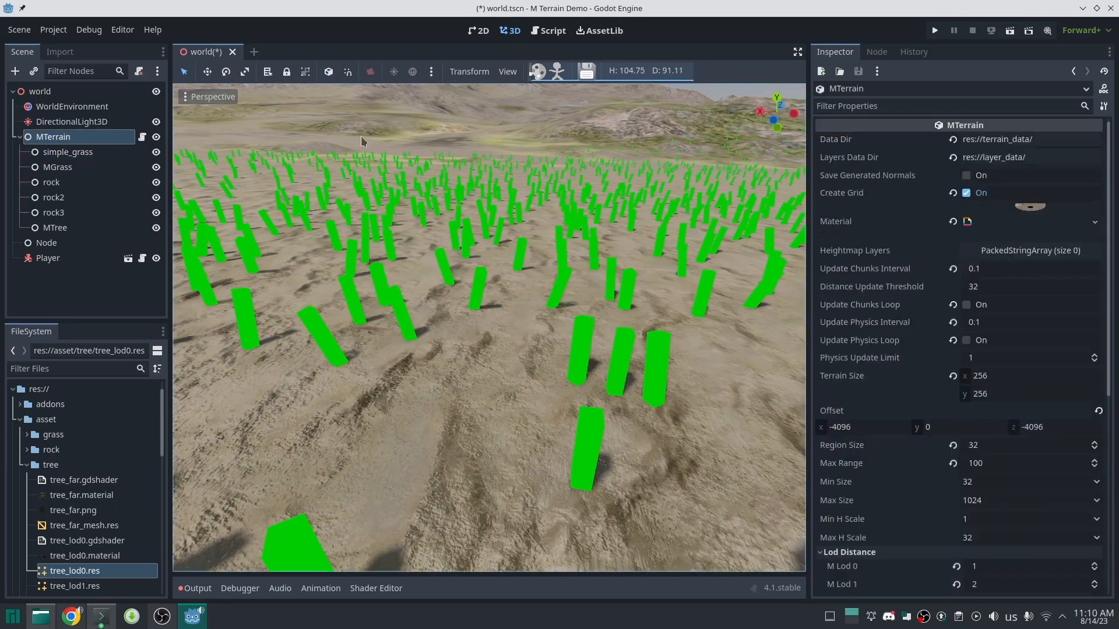
pyautogui.click(967, 195)
pyautogui.click(967, 195)
pyautogui.moveTo(466, 327); pyautogui.dragTo(502, 271, button='right')
# Set all axes of simple_grass's Rand Scale Start to 0.8 and Rand Scale End to 1.3 in Setting Lod 0
pyautogui.click(68, 152)
pyautogui.click(867, 396)
pyautogui.write('0.8')
pyautogui.press('Tab')
pyautogui.write('0.8')
pyautogui.press('Tab')
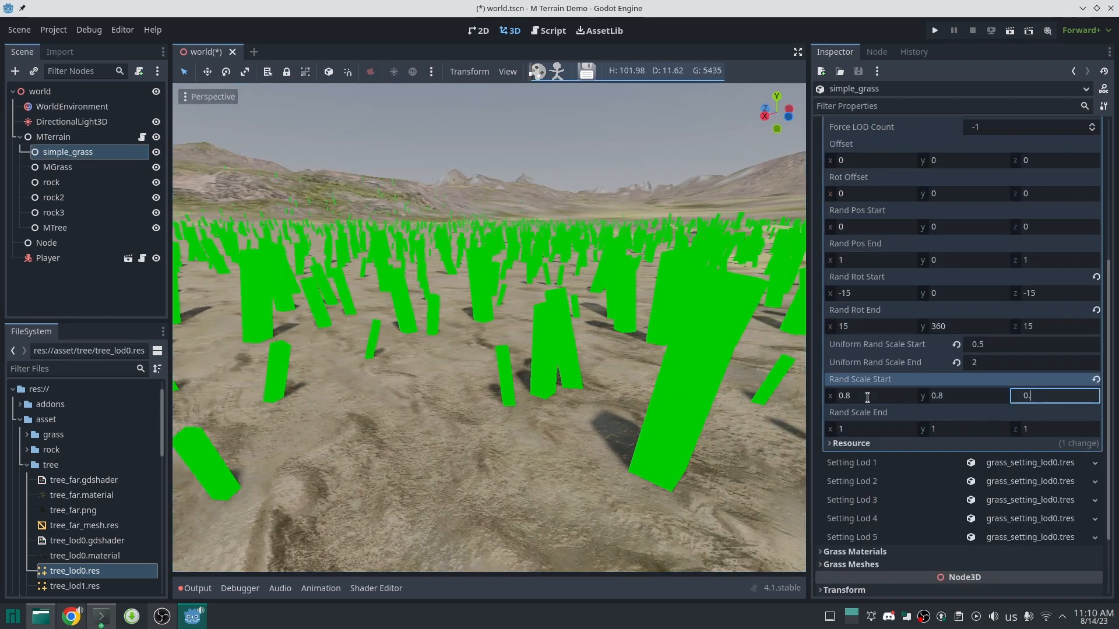
pyautogui.write('0.8')
pyautogui.press('Tab')
pyautogui.write('1.5')
pyautogui.press('Tab')
pyautogui.write('1.5\t1.5')
# Regenerate MTerrain's grid with Create Grid and examine the per-axis scaling of the grass from above
pyautogui.click(315, 143)
pyautogui.click(968, 193)
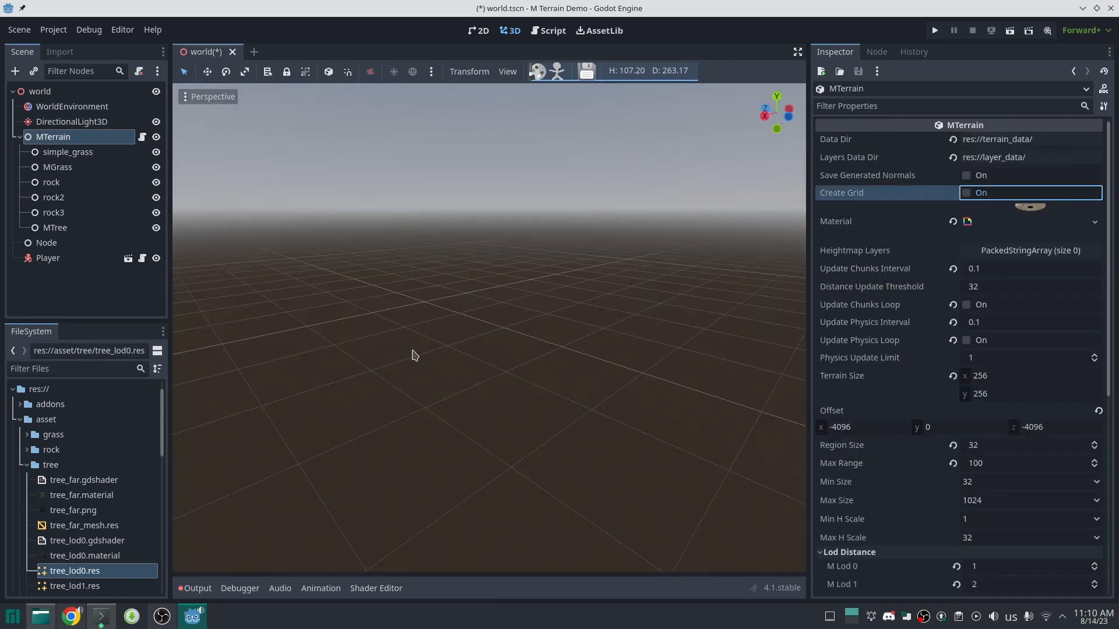
pyautogui.press('space')
pyautogui.moveTo(415, 353); pyautogui.dragTo(415, 402, button='right')
# Raise the Seed of simple_grass's Setting Lod 0 to 1003
pyautogui.click(67, 152)
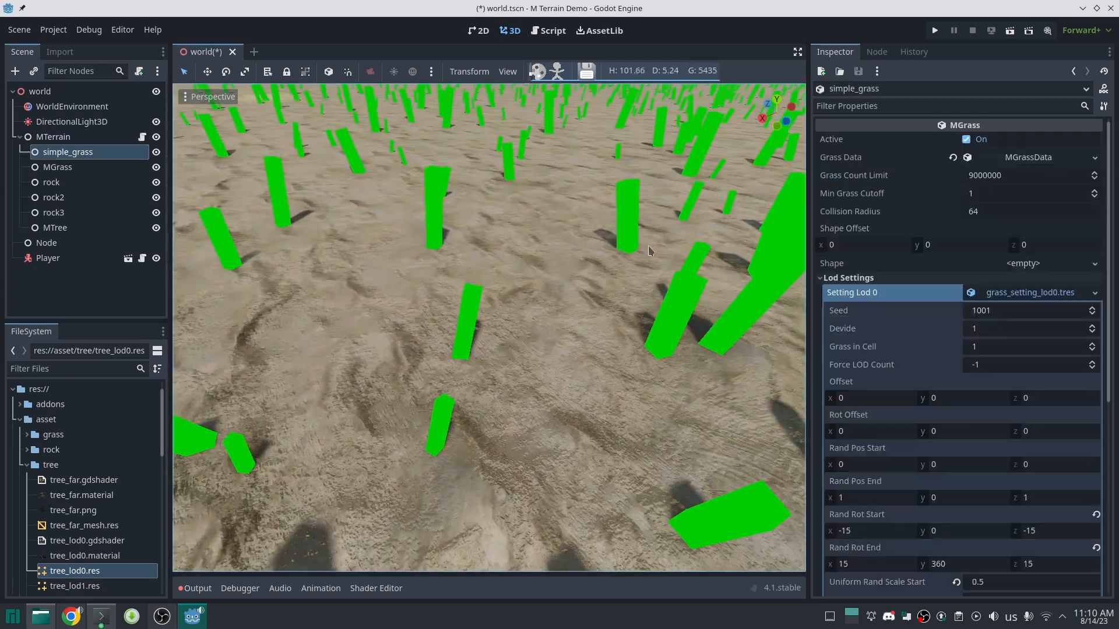
pyautogui.scroll(-5, 919, 383)
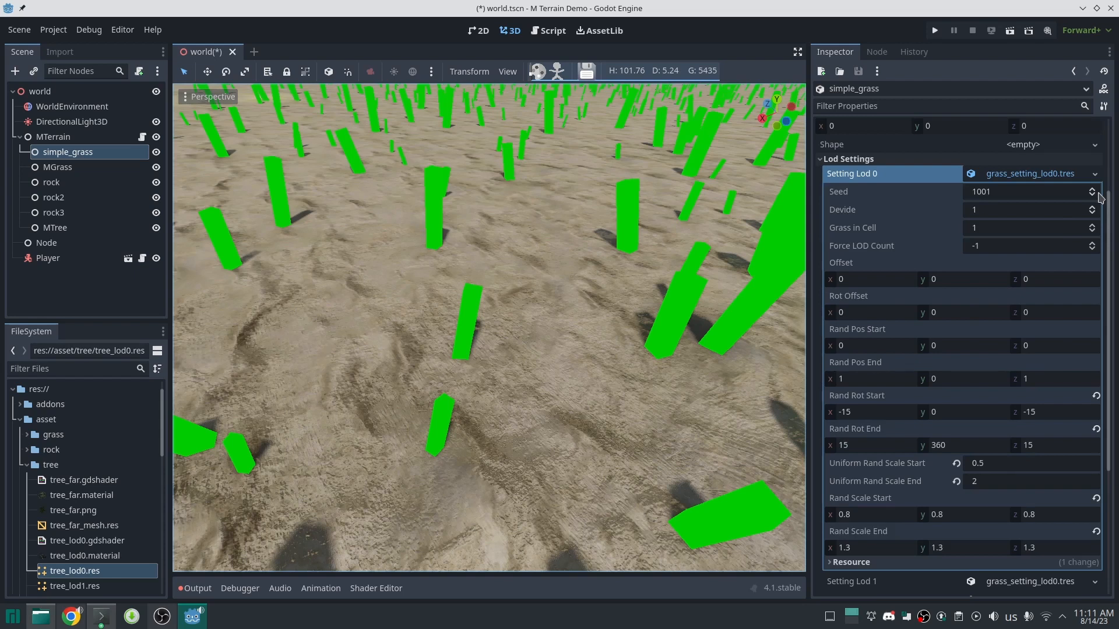
pyautogui.click(1092, 189)
pyautogui.click(1093, 189)
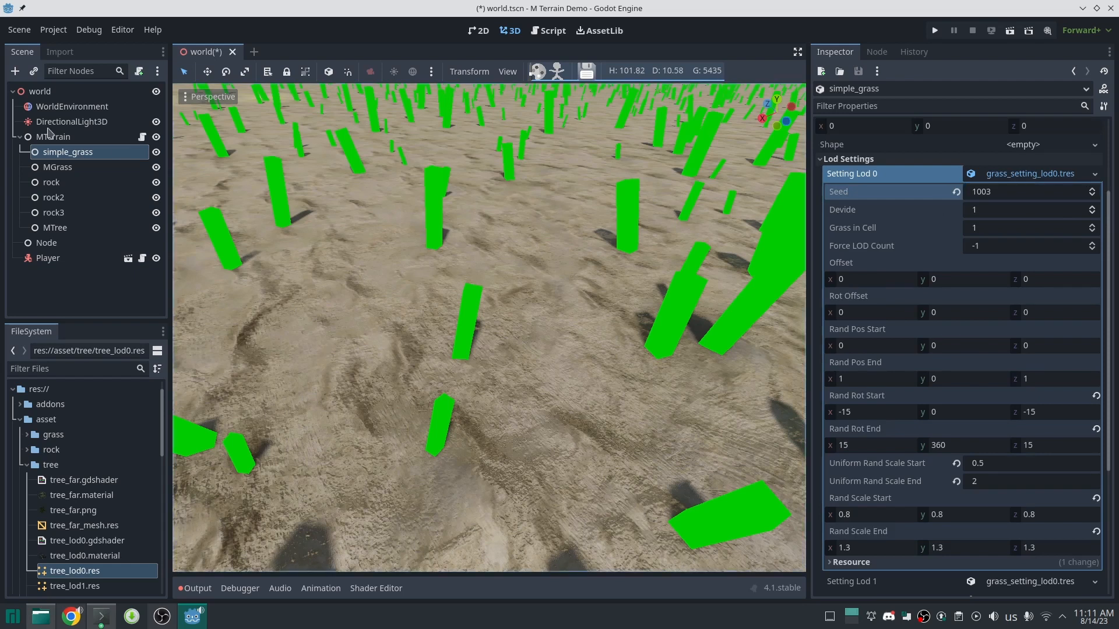
# Regenerate MTerrain's grid with Create Grid so the grass uses the new seed
pyautogui.click(53, 136)
pyautogui.click(967, 193)
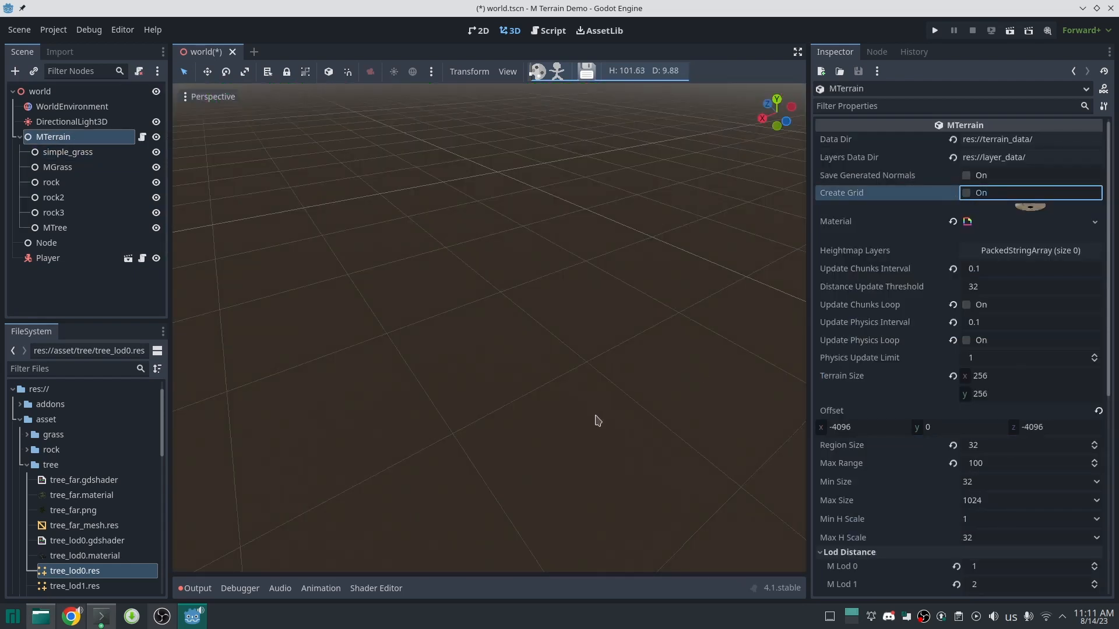
pyautogui.press('space')
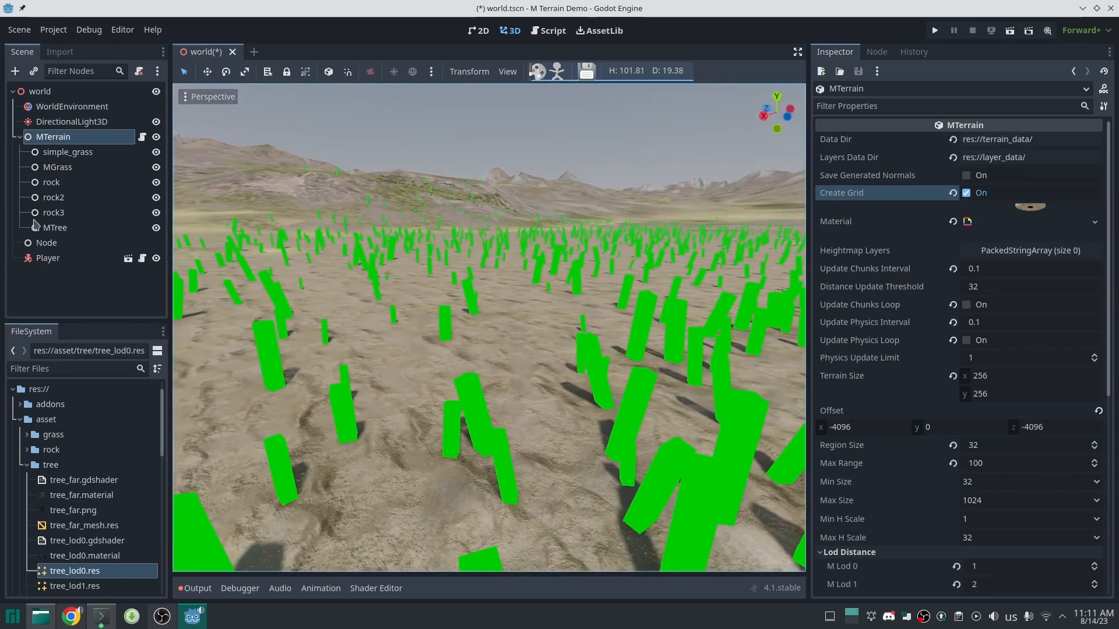
# Set simple_grass's Divide to 2 and Grass in Cell to 10, and regenerate MTerrain's grid to examine the grass density
pyautogui.click(47, 153)
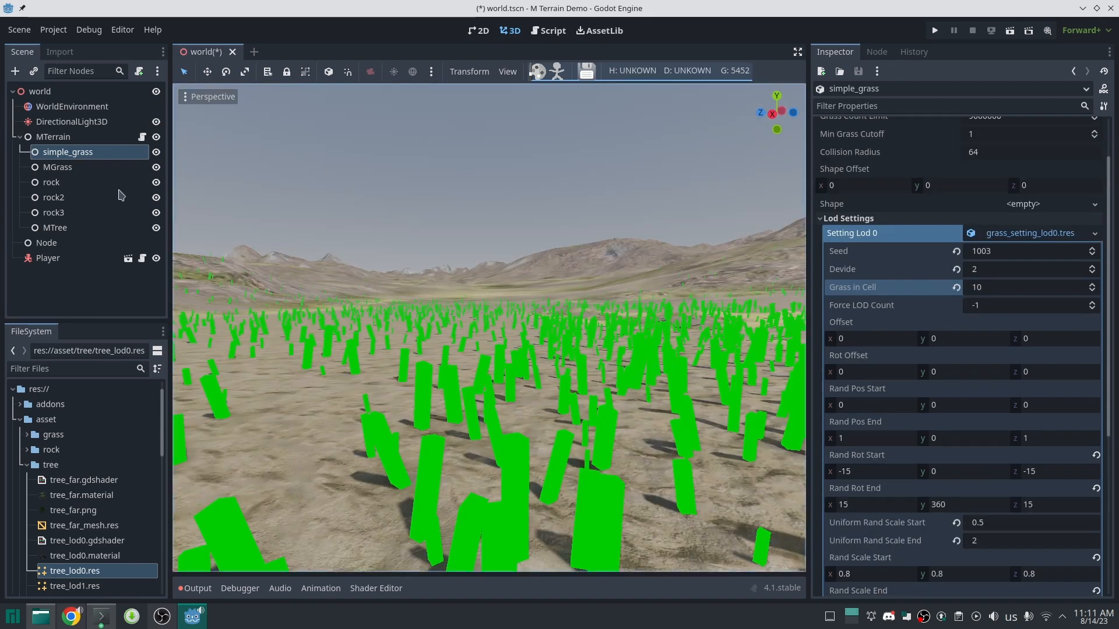
pyautogui.click(60, 137)
pyautogui.moveTo(373, 280); pyautogui.dragTo(204, 301, button='right')
pyautogui.scroll(3, 402, 344)
pyautogui.scroll(-4, 210, 301)
pyautogui.press('w')
pyautogui.moveTo(465, 247); pyautogui.dragTo(494, 247, button='right')
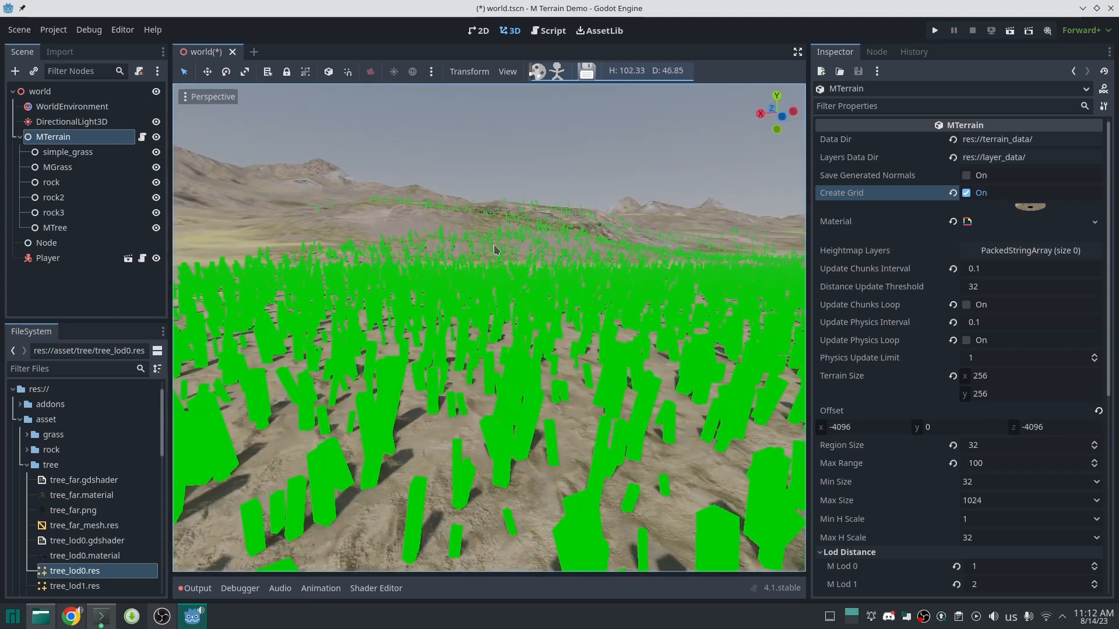
pyautogui.click(69, 153)
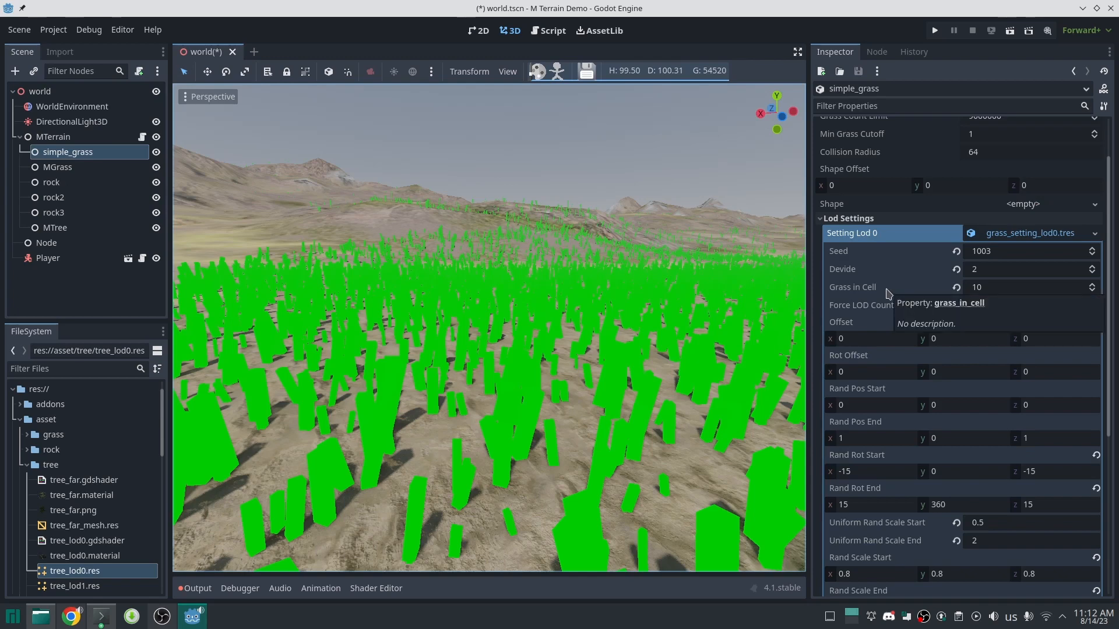
pyautogui.moveTo(588, 315); pyautogui.dragTo(779, 362, button='right')
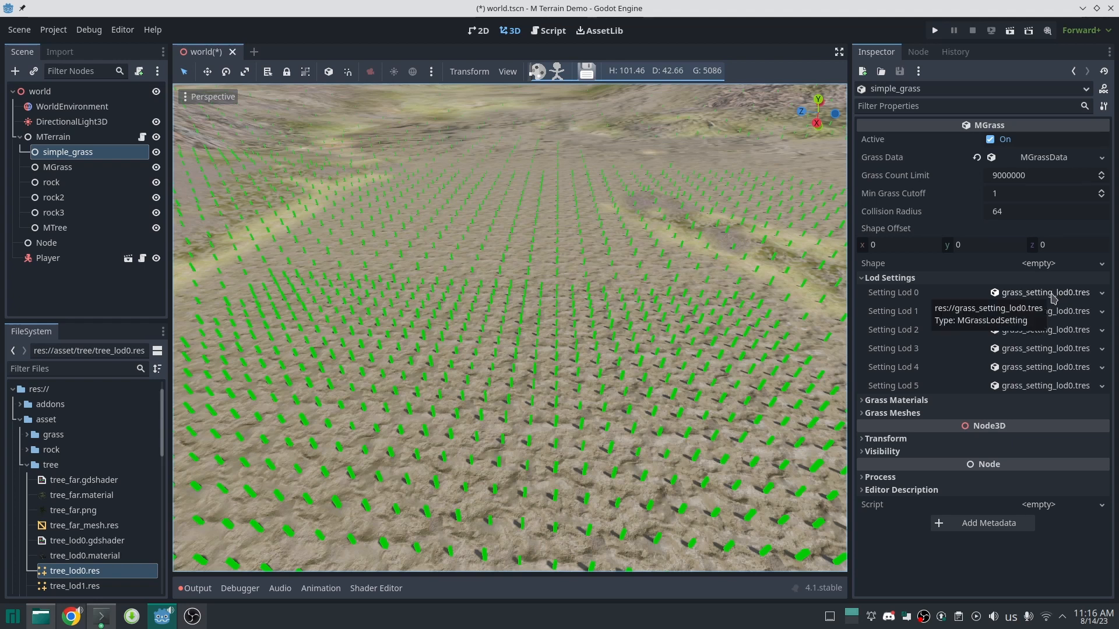
# Make simple_grass's Setting Lod 1 resource unique, set its Force LOD Count to 0 and save the scene
pyautogui.click(1101, 312)
pyautogui.click(1049, 329)
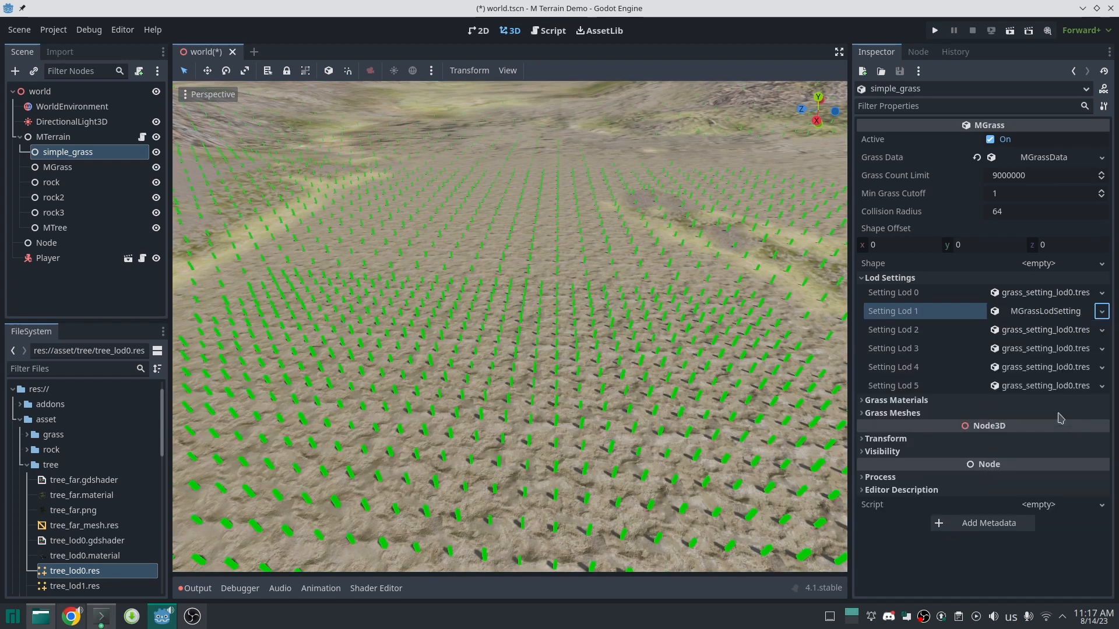
pyautogui.click(1049, 311)
pyautogui.click(1094, 382)
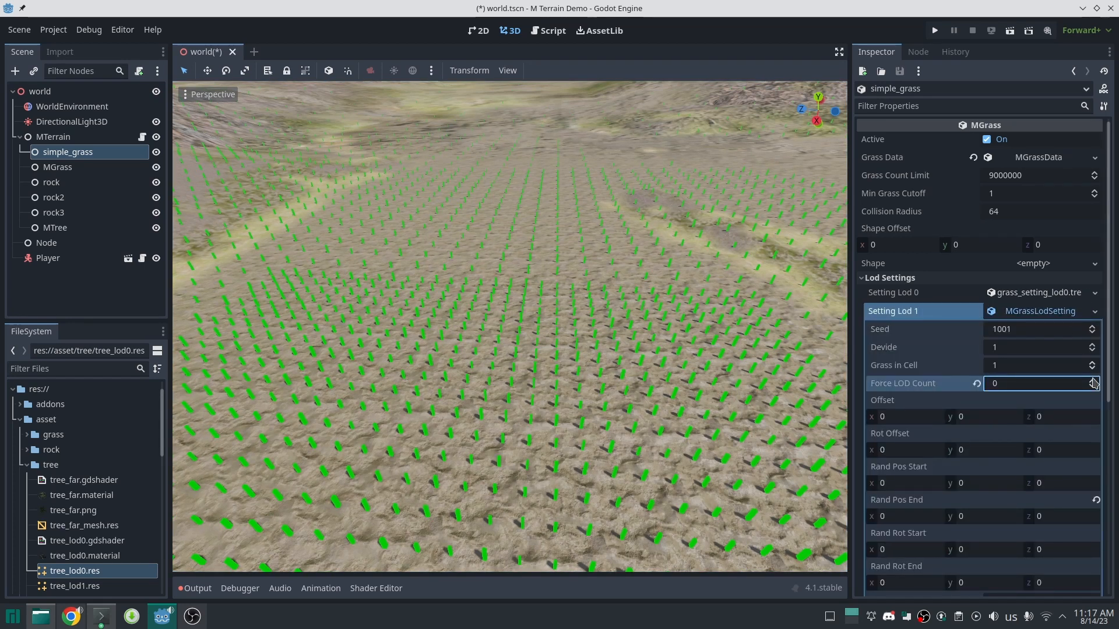
pyautogui.hotkey('ctrl', 's')
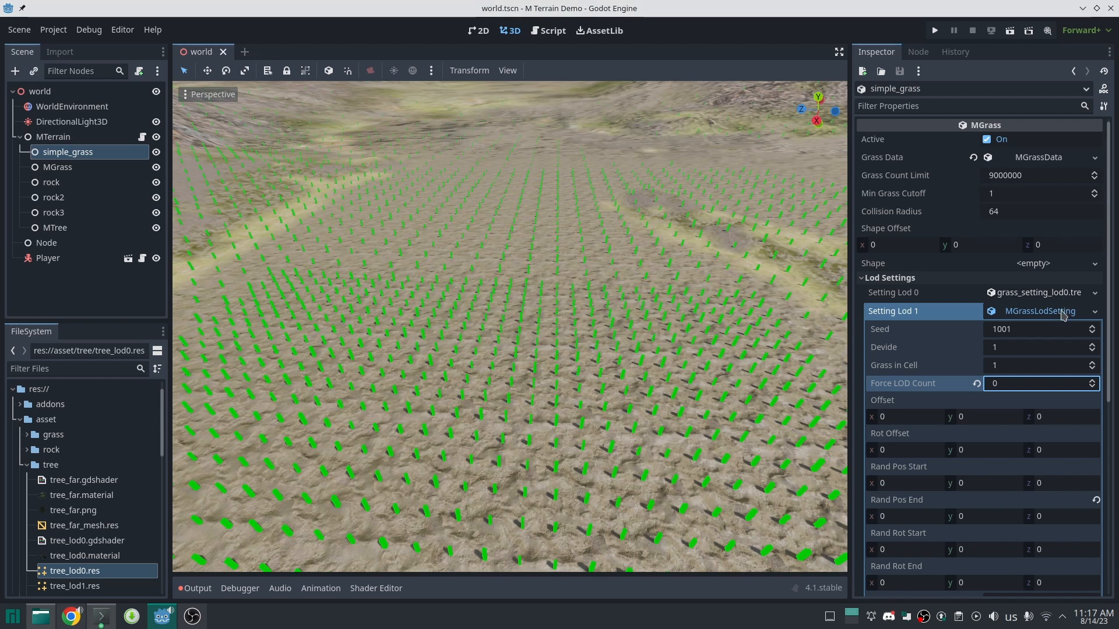
# Collapse the Setting Lod 1 resource and regenerate MTerrain's grid with Create Grid
pyautogui.click(1049, 311)
pyautogui.click(46, 139)
pyautogui.click(995, 193)
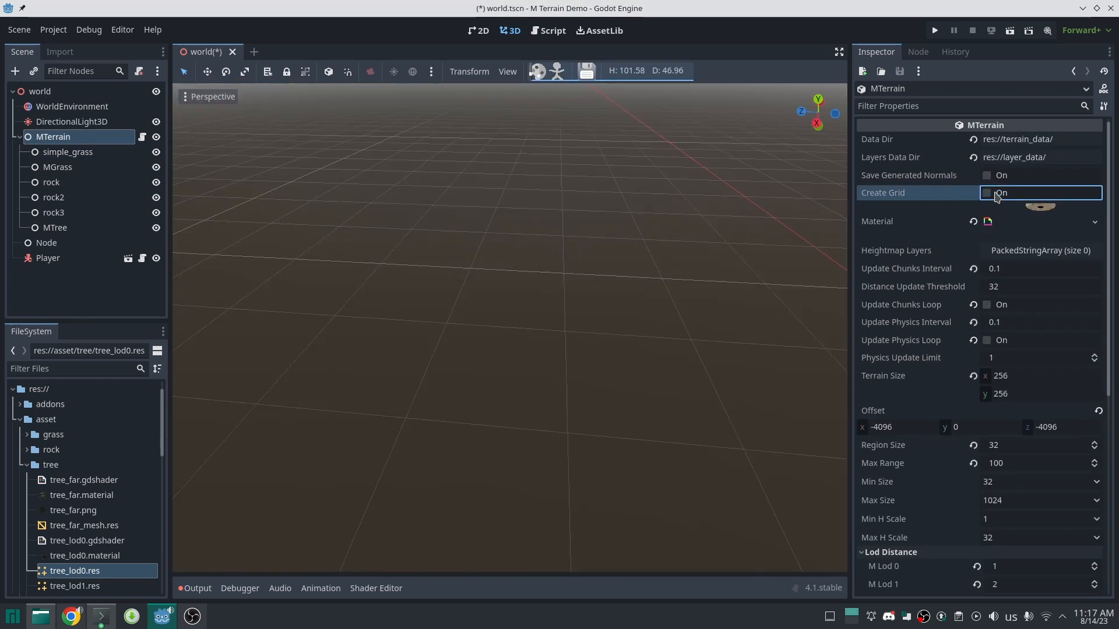
pyautogui.click(995, 193)
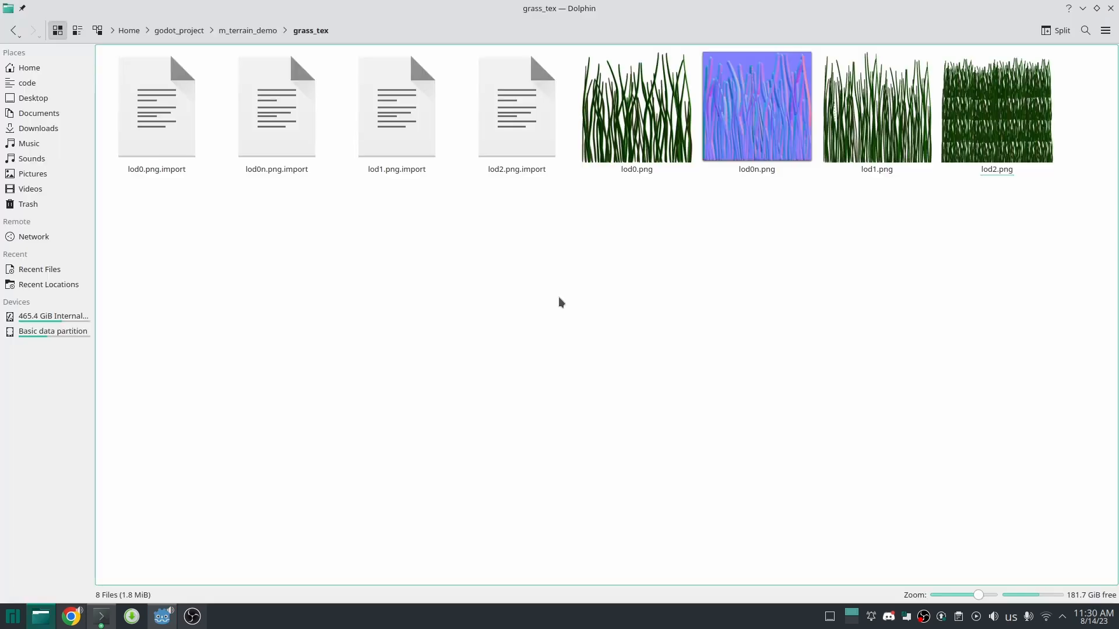
# View lod2.png from the grass_tex folder in Gwenview, examine its layered grass blades and close the image
pyautogui.rightClick(559, 296)
pyautogui.doubleClick(997, 110)
pyautogui.doubleClick(691, 165)
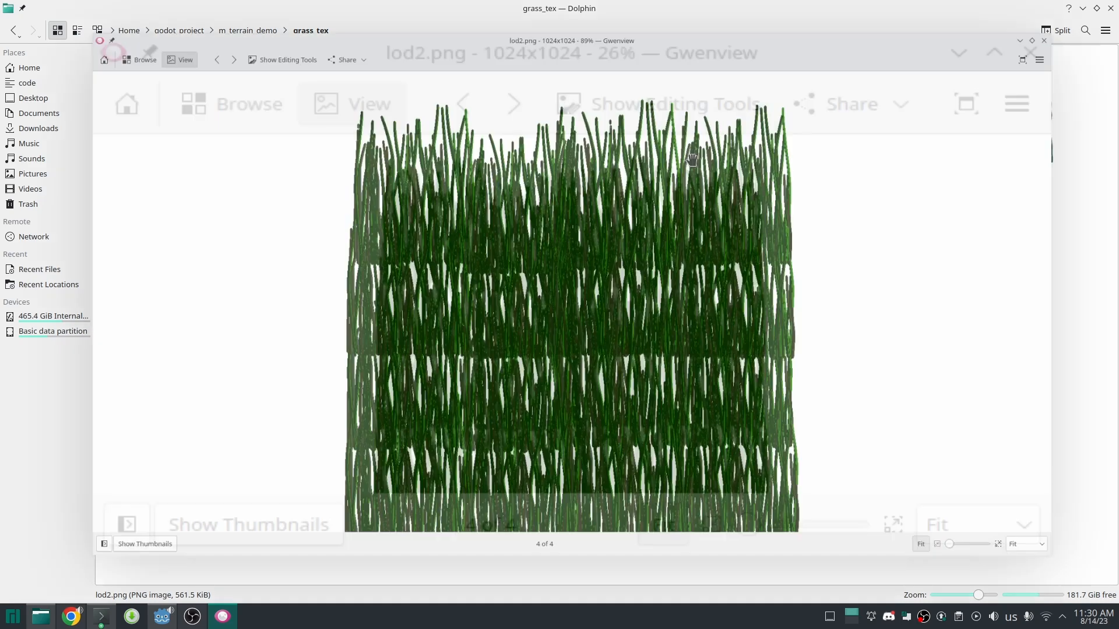
pyautogui.keyDown('ctrl'); pyautogui.scroll(5, 603, 305); pyautogui.keyUp('ctrl')
pyautogui.keyDown('ctrl'); pyautogui.scroll(-5, 603, 305); pyautogui.keyUp('ctrl')
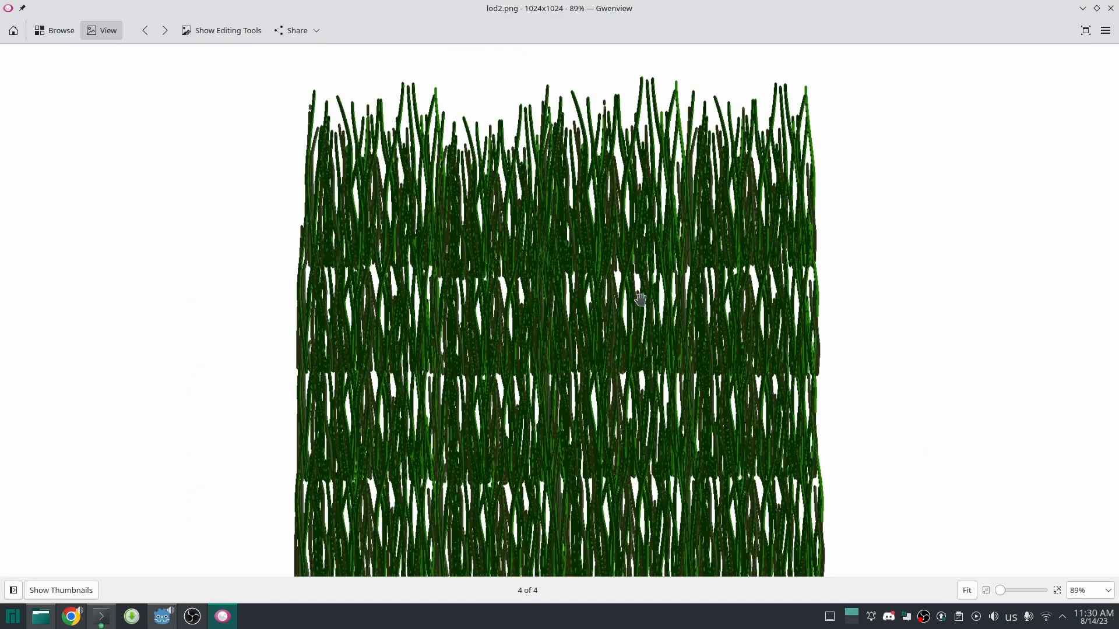
pyautogui.click(1111, 8)
pyautogui.click(731, 312)
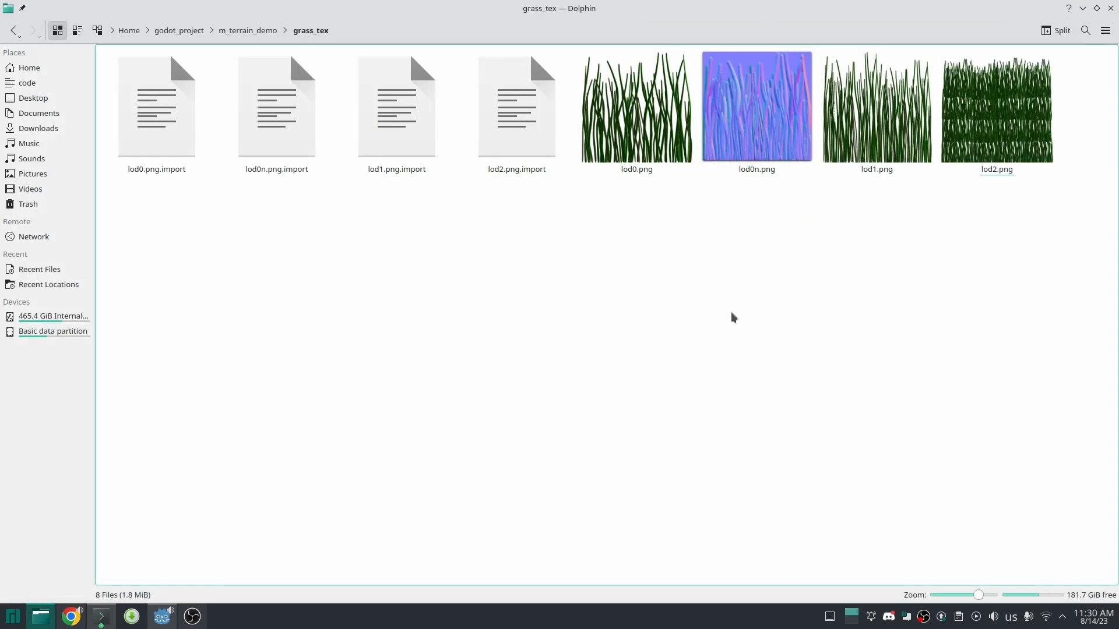
# In Godot, give the MeshInstance3D a new QuadMesh and set its X size to 0.5 m
pyautogui.click(1065, 141)
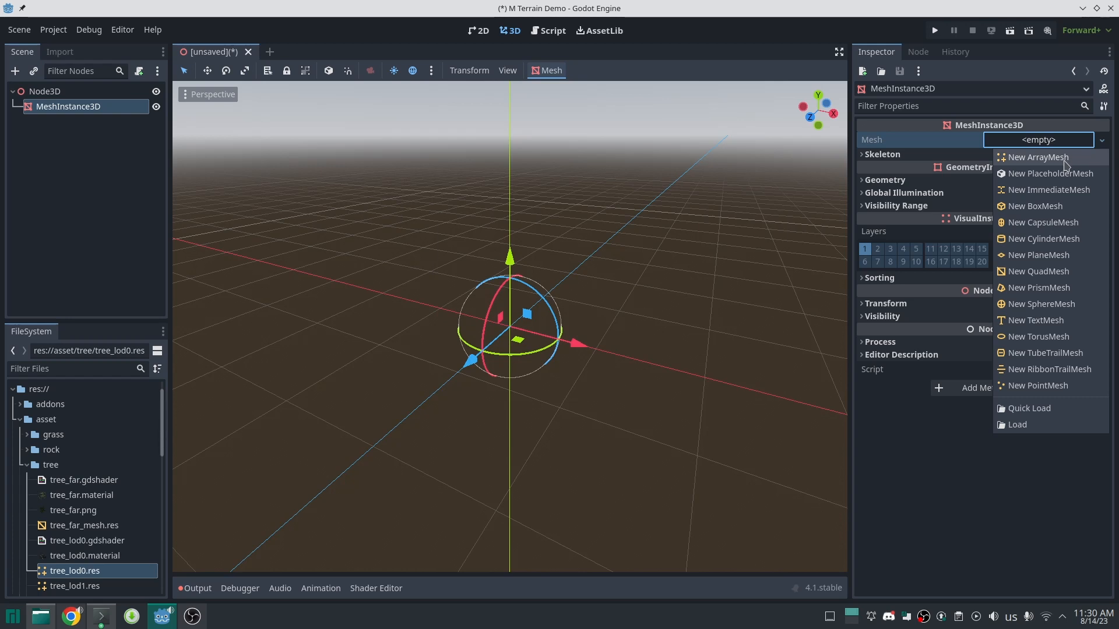
pyautogui.click(1049, 272)
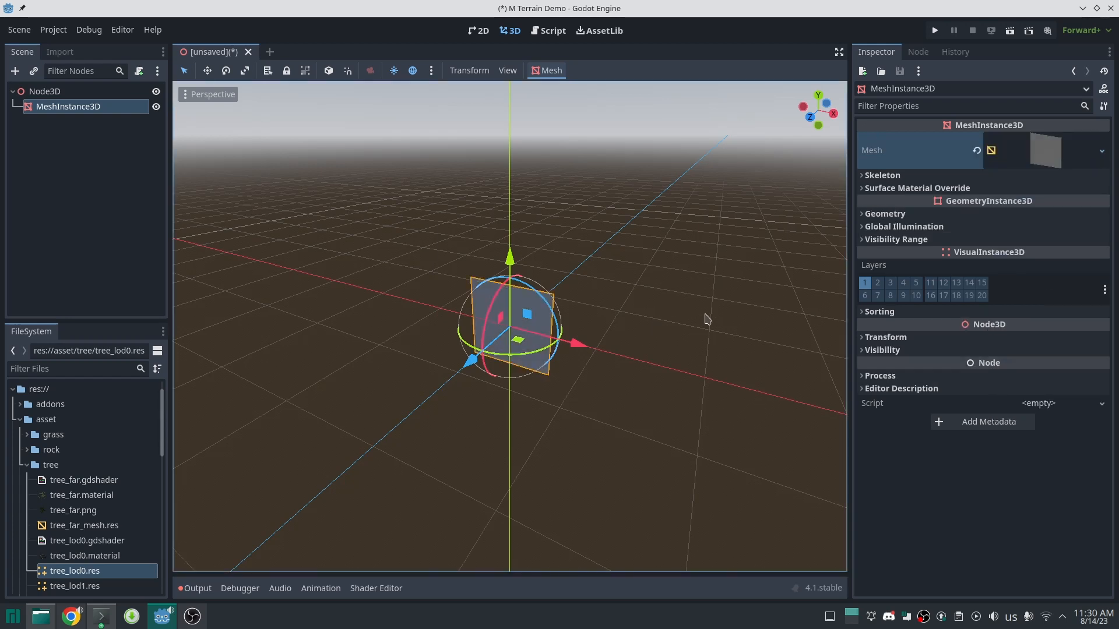
pyautogui.click(1053, 145)
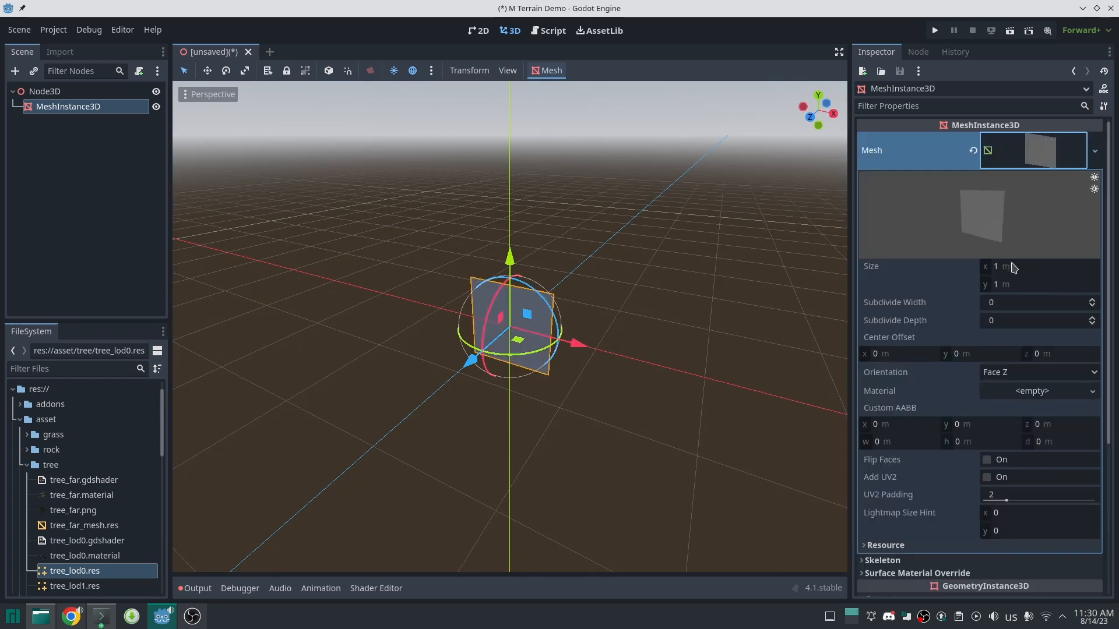
pyautogui.click(1027, 270)
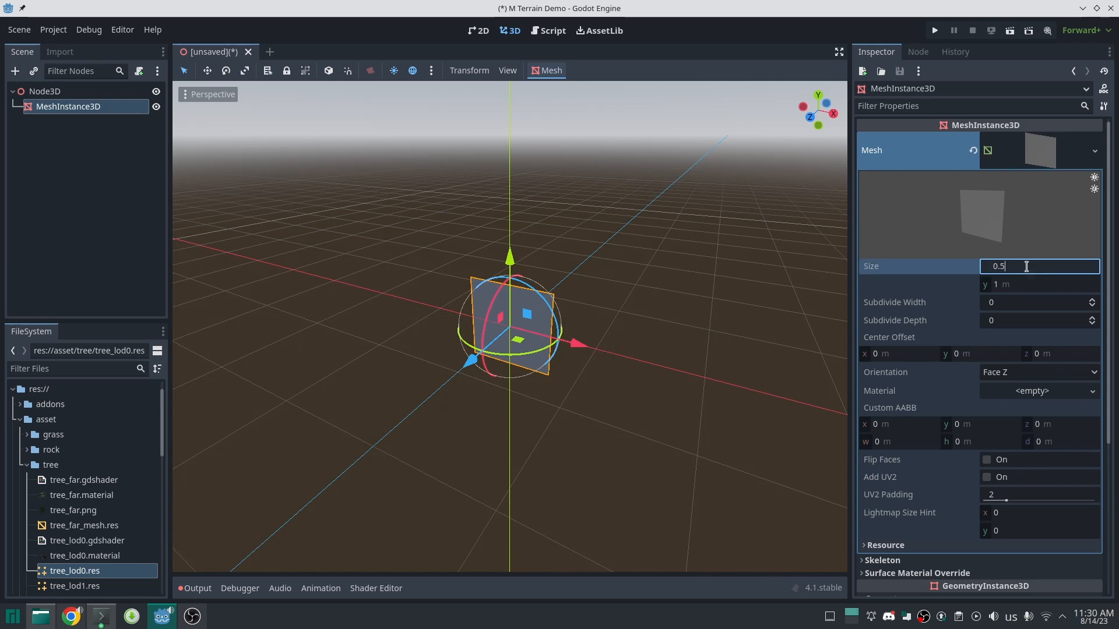
pyautogui.write('0.5')
pyautogui.press('Tab')
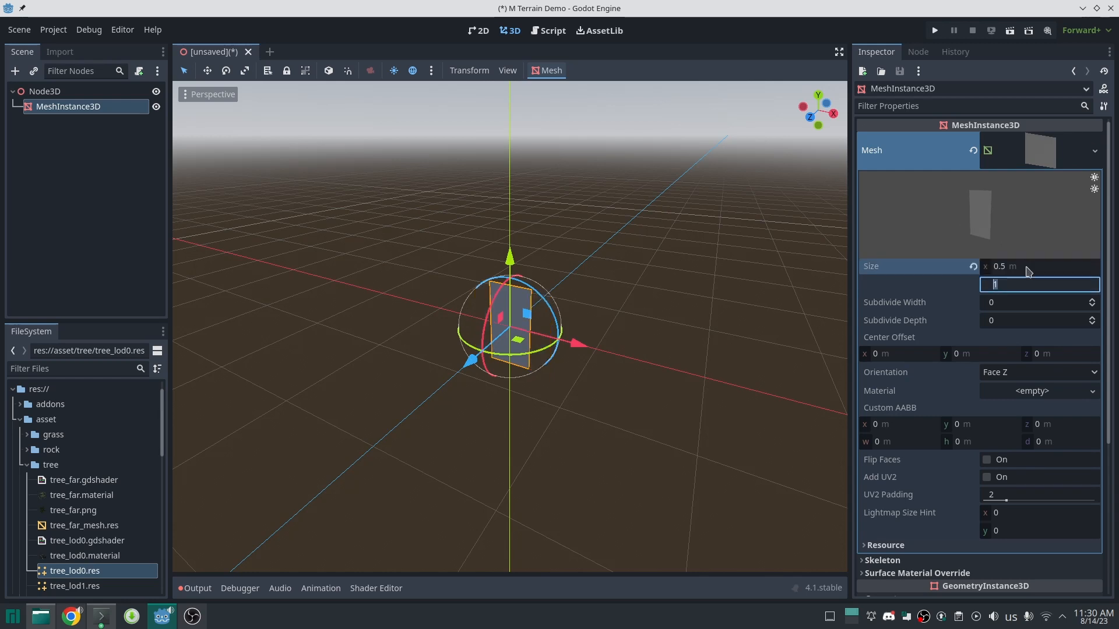
# Set the QuadMesh's Y size to 0.5 m and its Center Offset Y to 0.25 m so its base sits at the origin
pyautogui.write('0.5')
pyautogui.press('Tab')
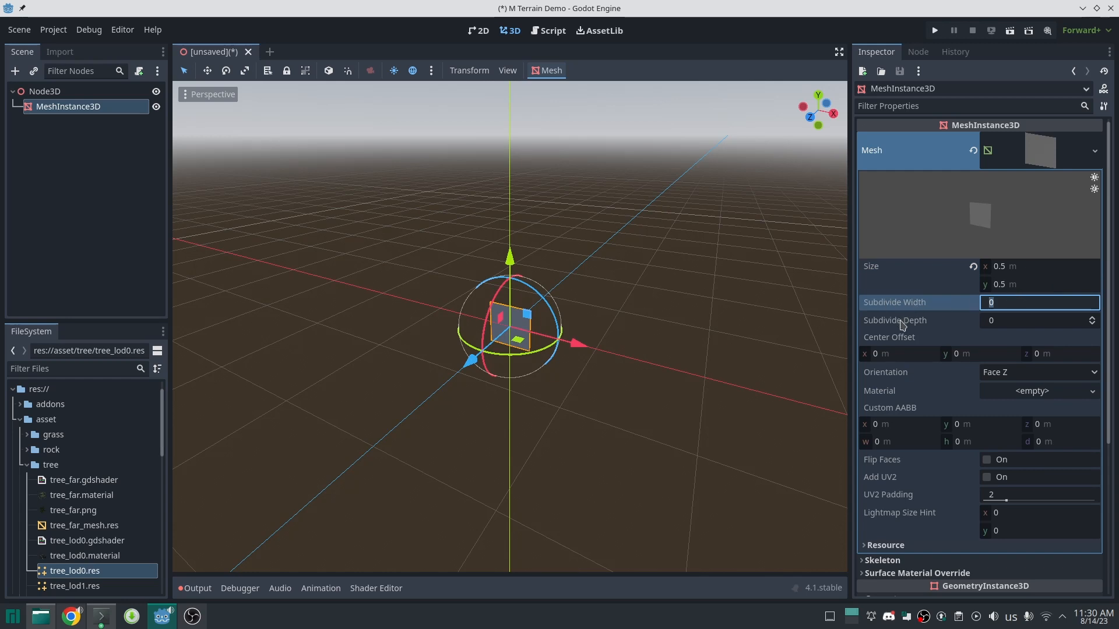
pyautogui.click(980, 357)
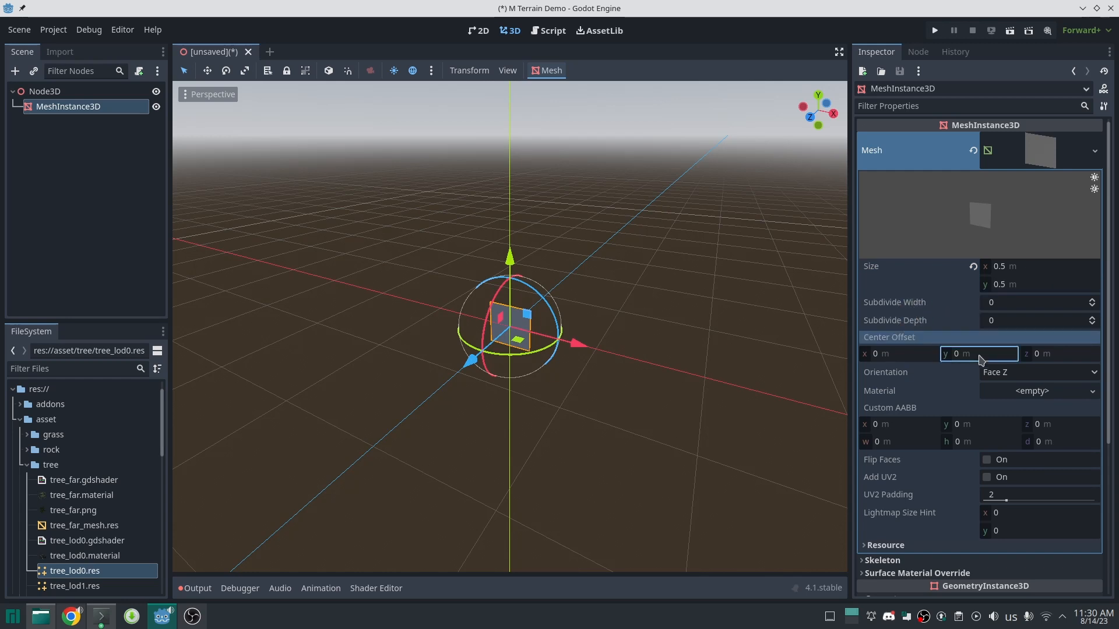
pyautogui.click(980, 356)
pyautogui.write('0.25')
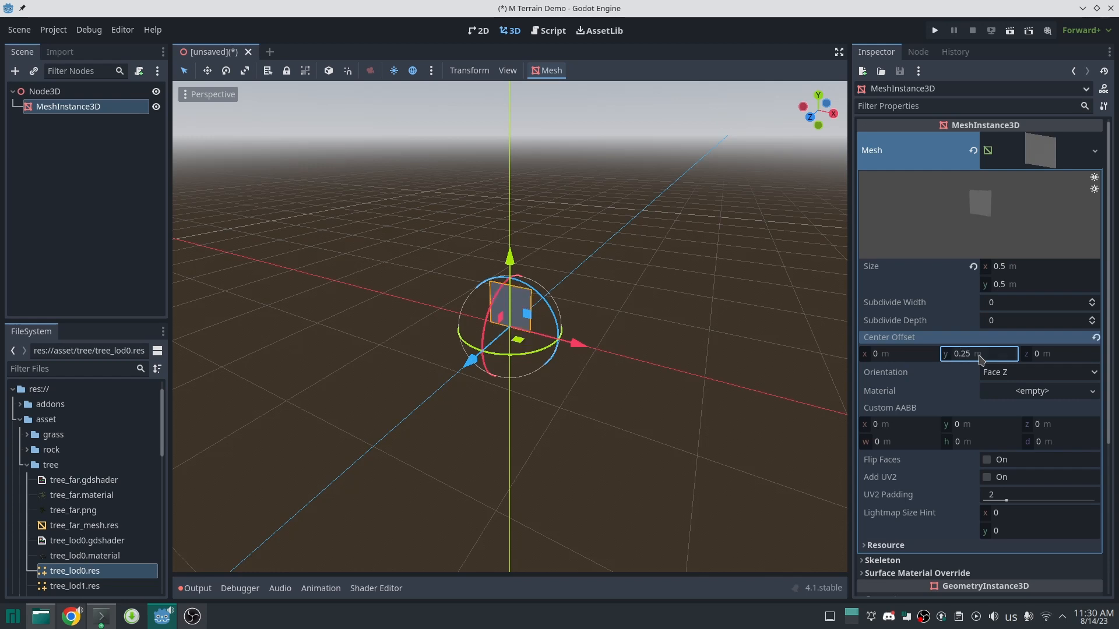
pyautogui.click(614, 379)
pyautogui.scroll(6, 535, 307)
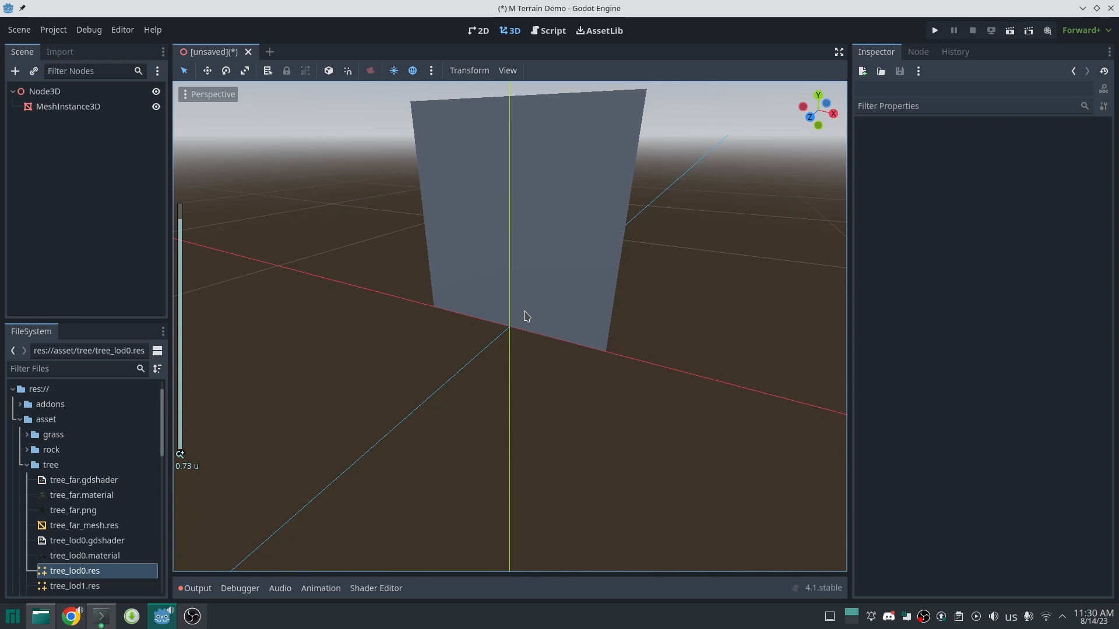
pyautogui.scroll(2, 527, 317)
pyautogui.moveTo(525, 315); pyautogui.dragTo(549, 275, button='middle')
pyautogui.scroll(-3, 572, 314)
# Give the MeshInstance3D a new StandardMaterial3D as its Material Override and open that material for editing
pyautogui.click(572, 315)
pyautogui.click(1094, 228)
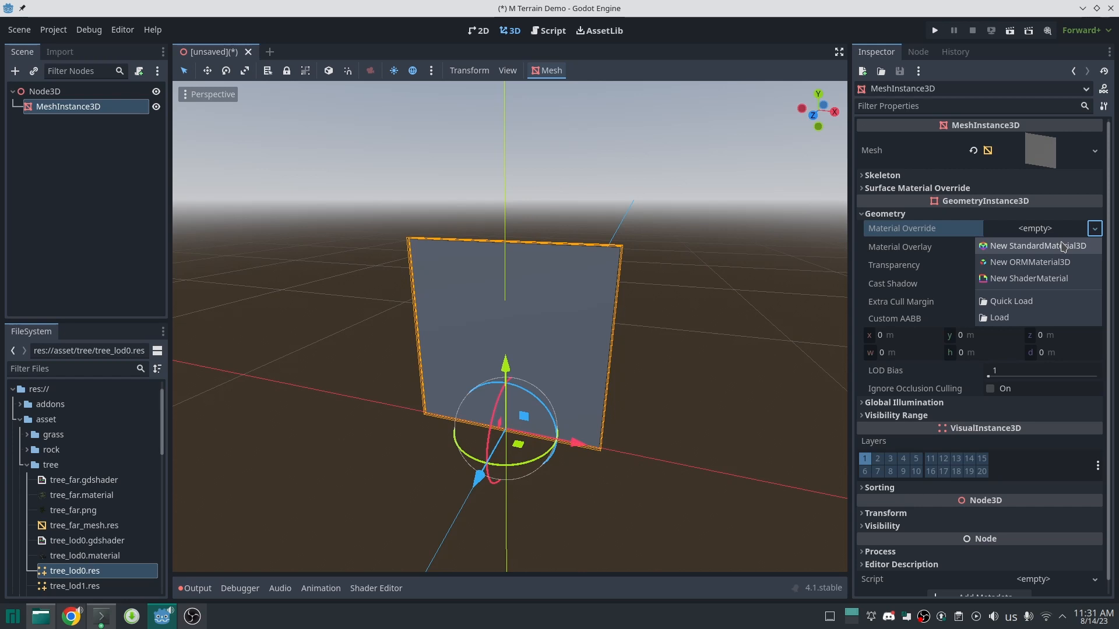
pyautogui.click(1063, 247)
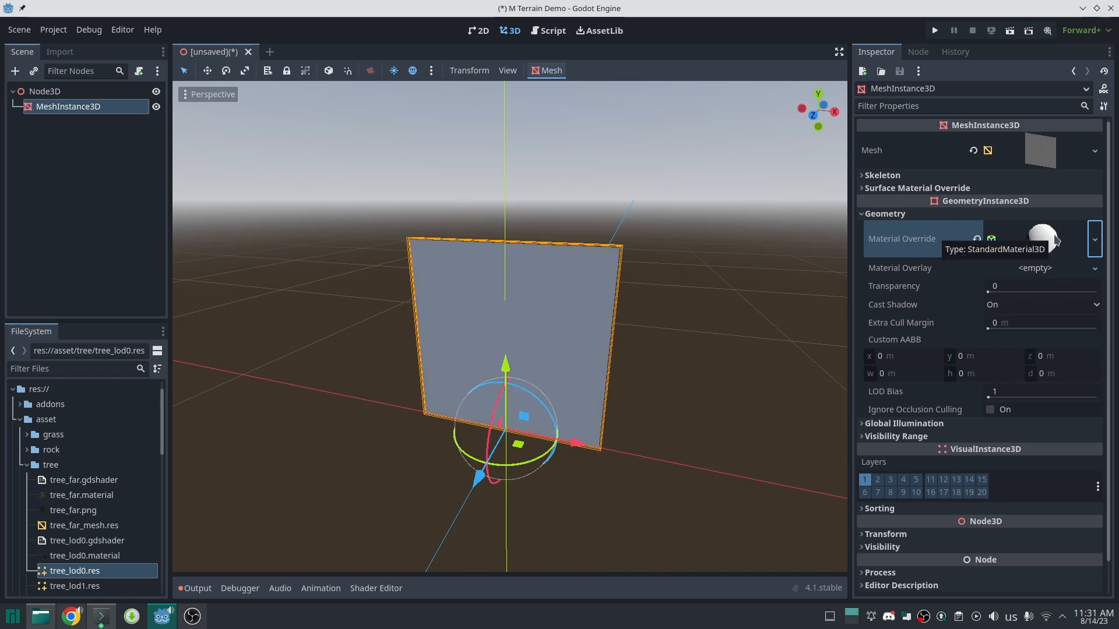
pyautogui.click(1056, 240)
pyautogui.scroll(-5, 932, 385)
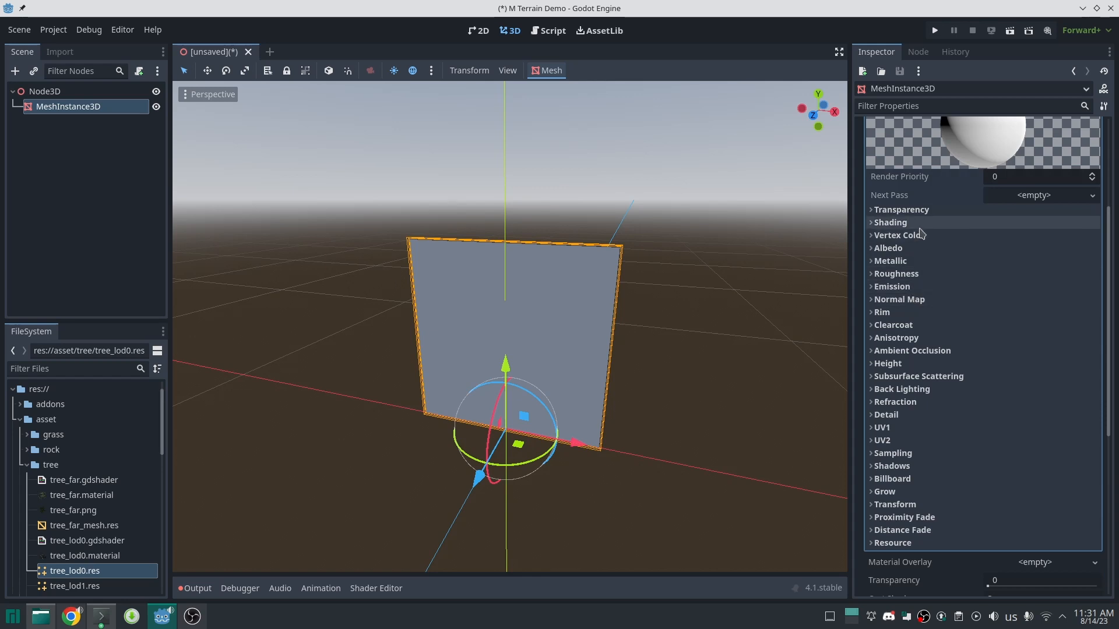
# Set the material's Transparency to Alpha Scissor and use lod0.png as its albedo texture
pyautogui.click(902, 210)
pyautogui.click(1042, 225)
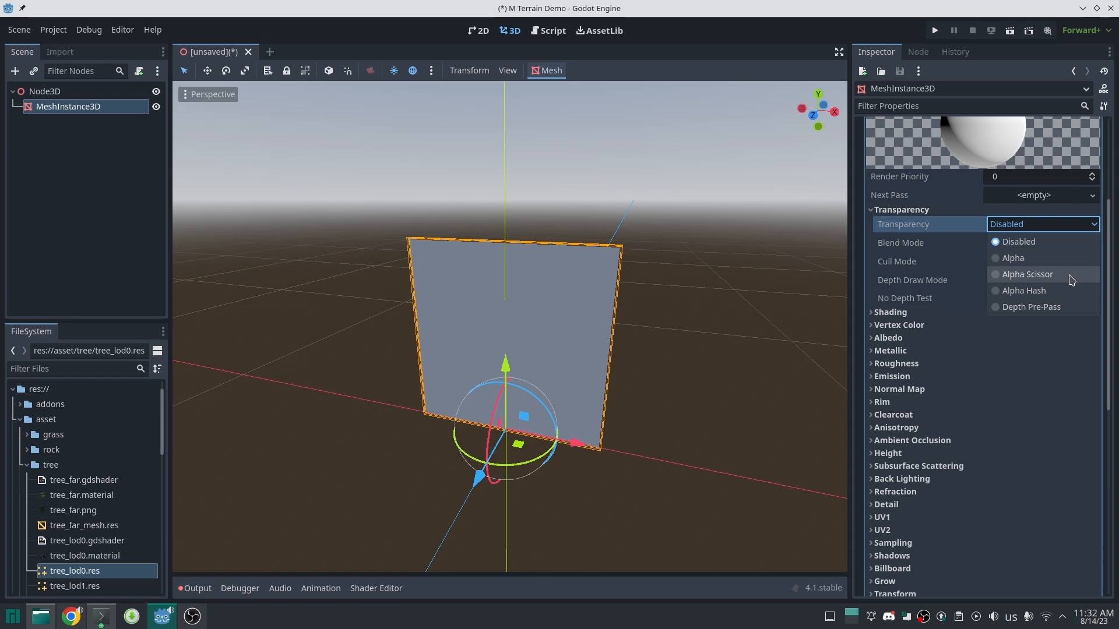
pyautogui.click(1071, 274)
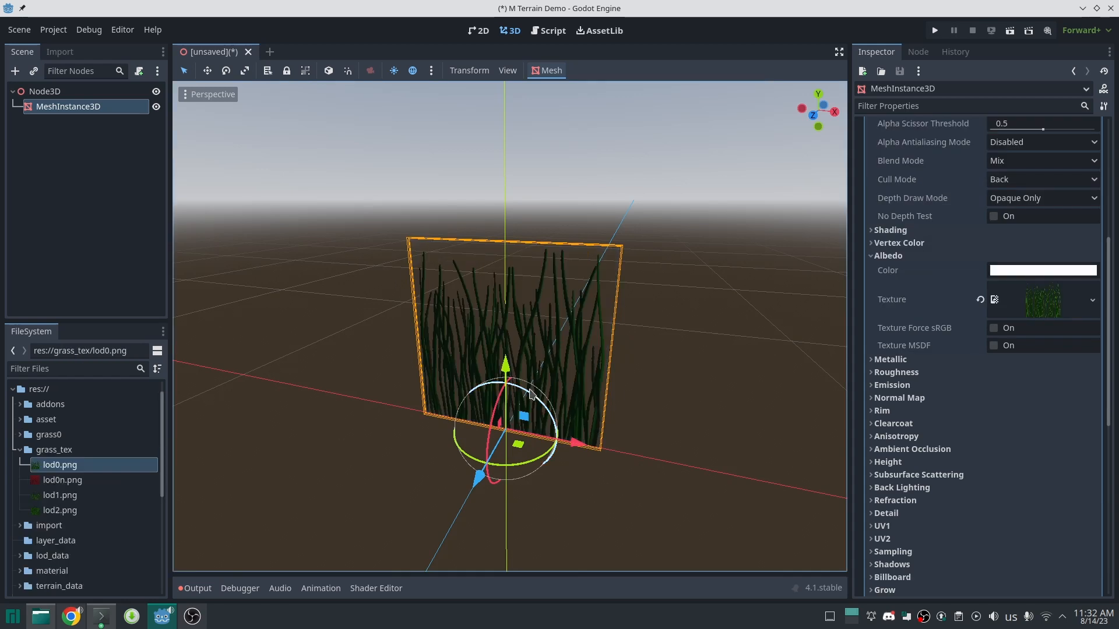
pyautogui.moveTo(670, 379); pyautogui.dragTo(775, 380, button='middle')
# Save the override material, with Cull Mode Disabled, as grass0_lod0.material in res://grass0
pyautogui.click(1095, 179)
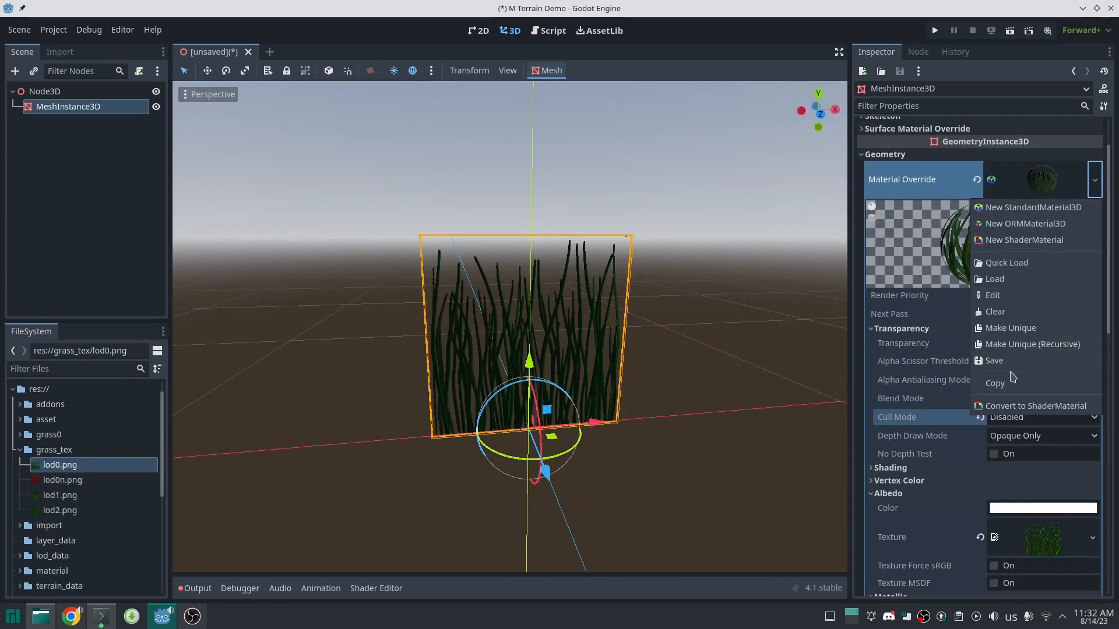
pyautogui.click(995, 361)
pyautogui.click(511, 487)
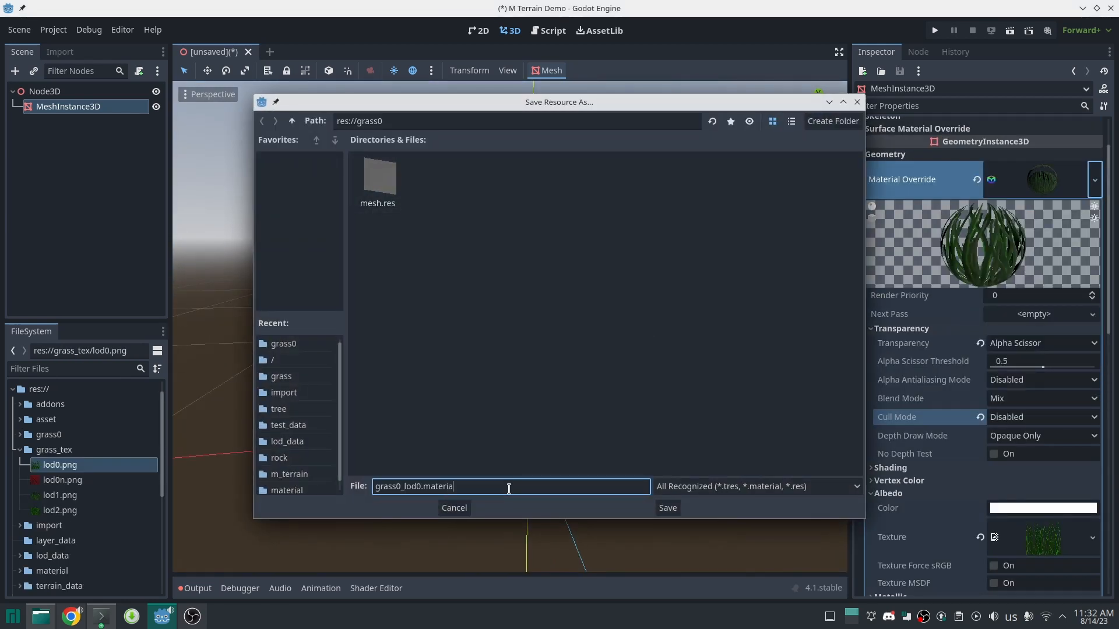
pyautogui.press('Return')
pyautogui.hotkey('ctrl', 's')
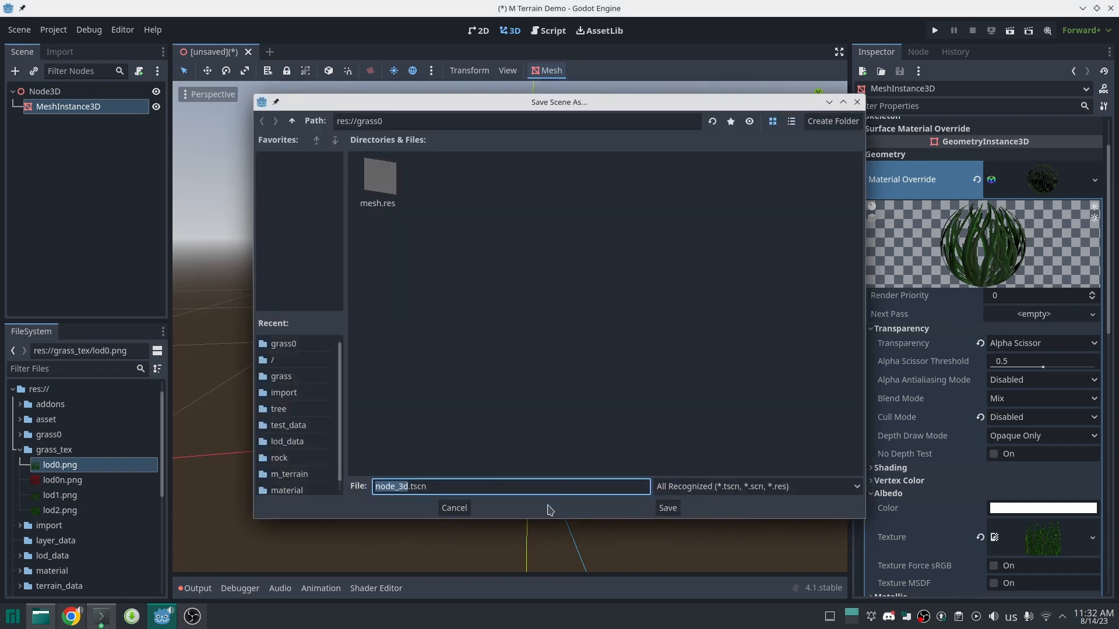
pyautogui.click(455, 509)
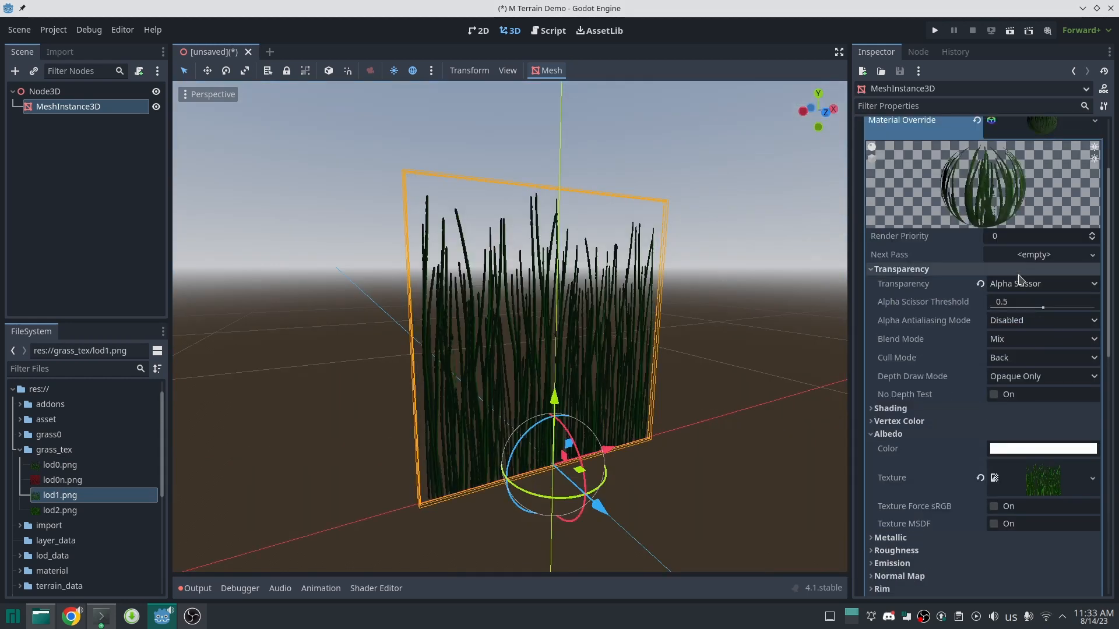
# Set the lod2.png material's Transparency to Alpha Scissor and its Alpha Scissor Threshold to 0.3
pyautogui.moveTo(510, 327); pyautogui.dragTo(524, 326, button='right')
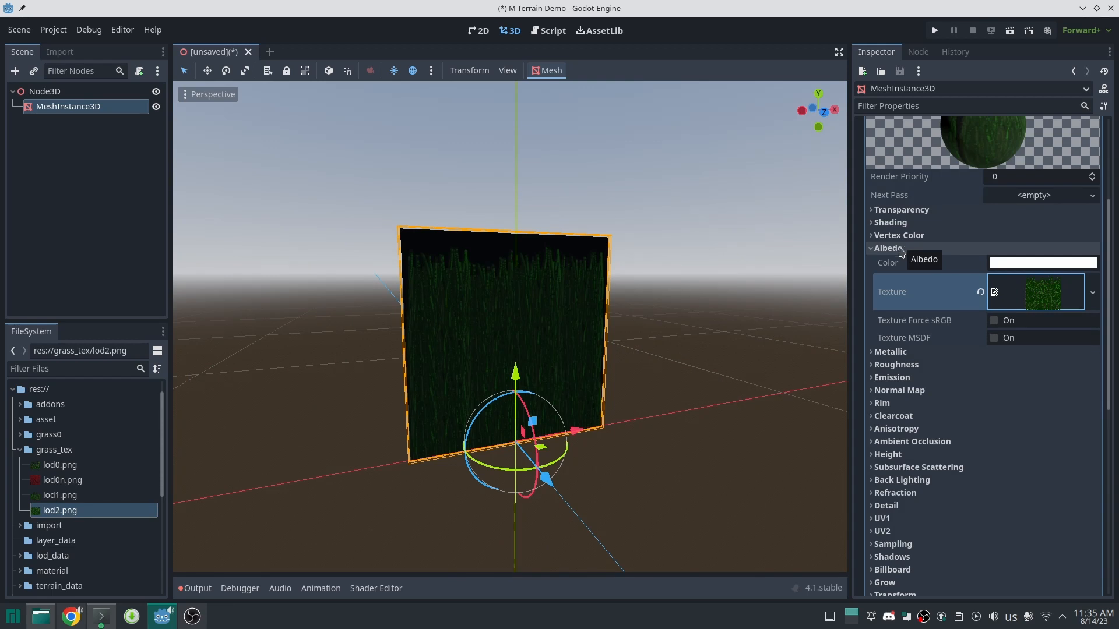
pyautogui.click(887, 249)
pyautogui.click(901, 210)
pyautogui.click(1042, 225)
pyautogui.click(1052, 281)
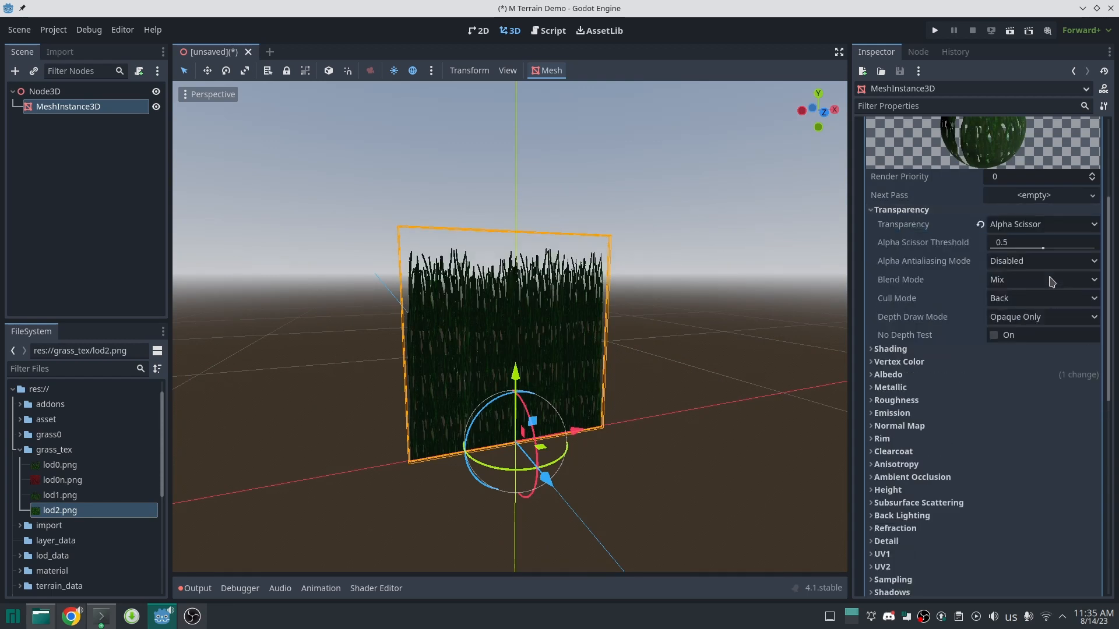
pyautogui.moveTo(1044, 248); pyautogui.dragTo(1040, 248)
pyautogui.click(593, 514)
pyautogui.hotkey('ctrl', 's')
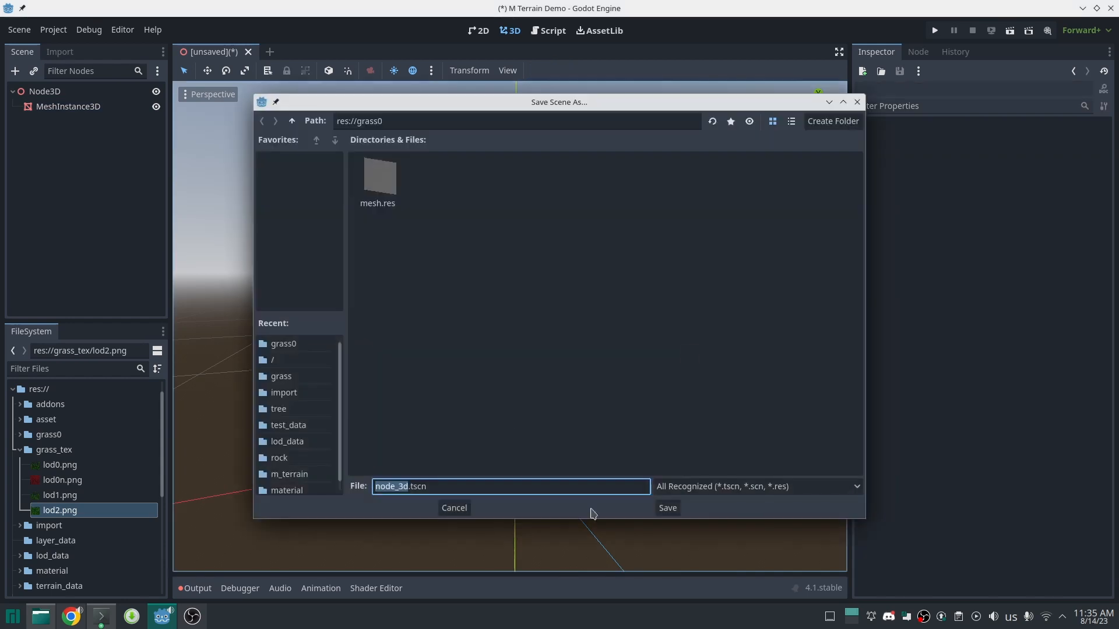
pyautogui.click(450, 509)
# Save the override material as grass0_lod2.material in res://grass0, and reset the MeshInstance3D's material override and mesh
pyautogui.click(420, 362)
pyautogui.click(1094, 239)
pyautogui.click(1009, 422)
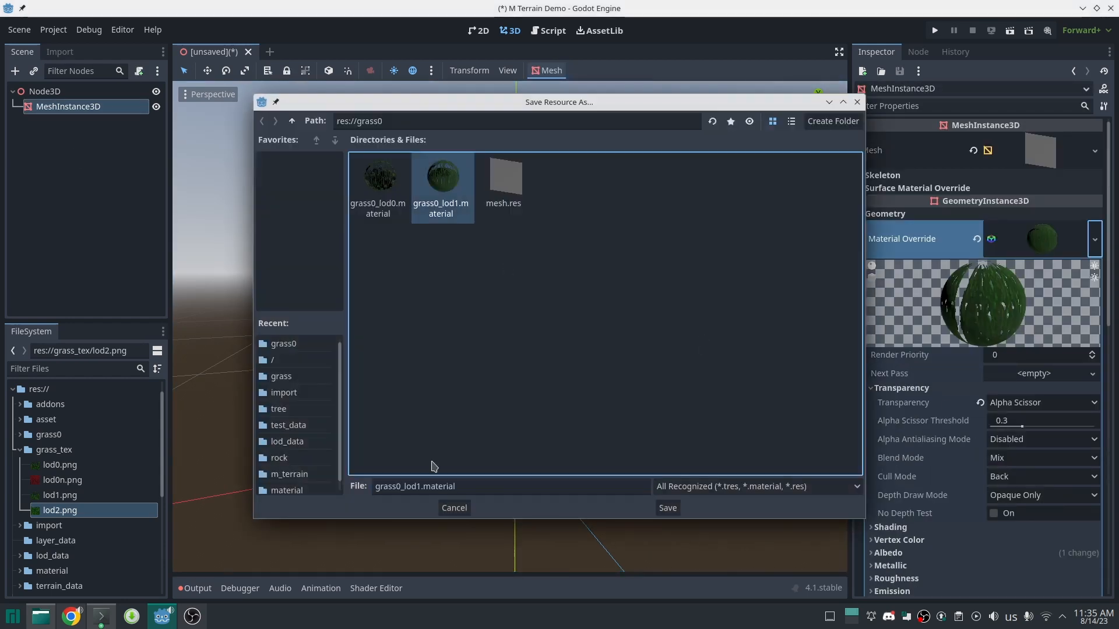
pyautogui.click(474, 486)
pyautogui.press('Left')
pyautogui.press('Left')
pyautogui.press('Left')
pyautogui.press('Left')
pyautogui.press('Left')
pyautogui.press('Left')
pyautogui.press('Left')
pyautogui.press('Left')
pyautogui.press('Left')
pyautogui.press('BackSpace')
pyautogui.write('2')
pyautogui.press('Return')
pyautogui.click(977, 239)
pyautogui.click(974, 150)
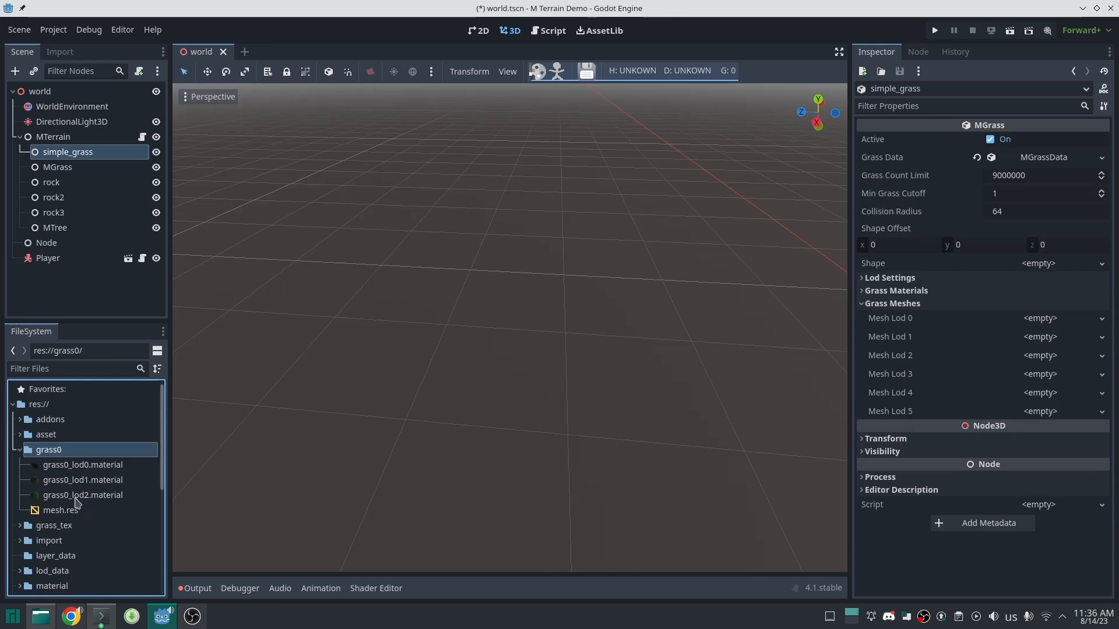
# Assign mesh.res from the grass0 folder to simple_grass's Mesh Lod 0 through Mesh Lod 3
pyautogui.moveTo(61, 510); pyautogui.dragTo(1044, 368)
pyautogui.moveTo(61, 510); pyautogui.dragTo(1043, 408)
pyautogui.moveTo(61, 510); pyautogui.dragTo(1047, 447)
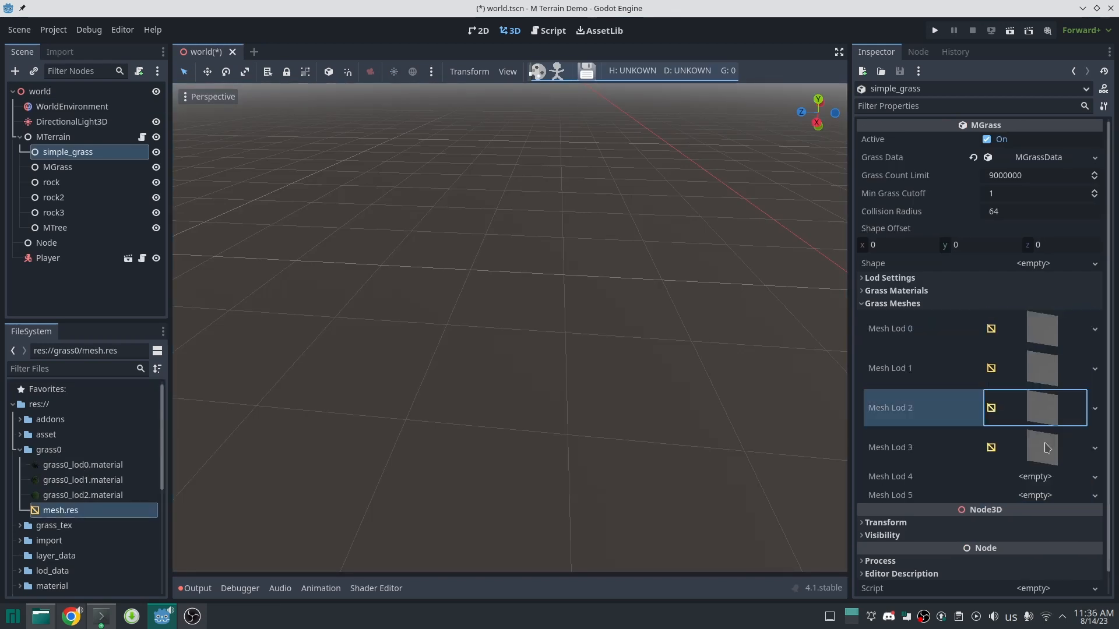
pyautogui.click(892, 303)
# Assign the grass0 LOD materials to simple_grass's Material Lod 0 to 3, using grass0_lod2.material for Lod 3, and save the scene
pyautogui.click(896, 290)
pyautogui.click(69, 495)
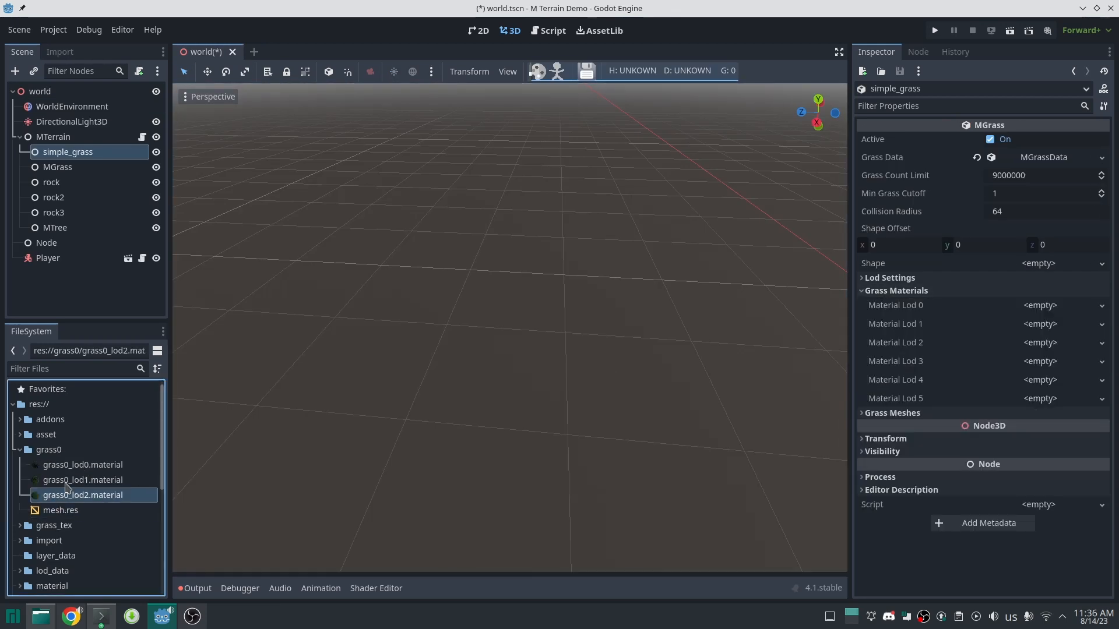
pyautogui.moveTo(66, 464); pyautogui.dragTo(1043, 355)
pyautogui.moveTo(37, 495); pyautogui.dragTo(1043, 424)
pyautogui.hotkey('ctrl', 's')
pyautogui.click(887, 291)
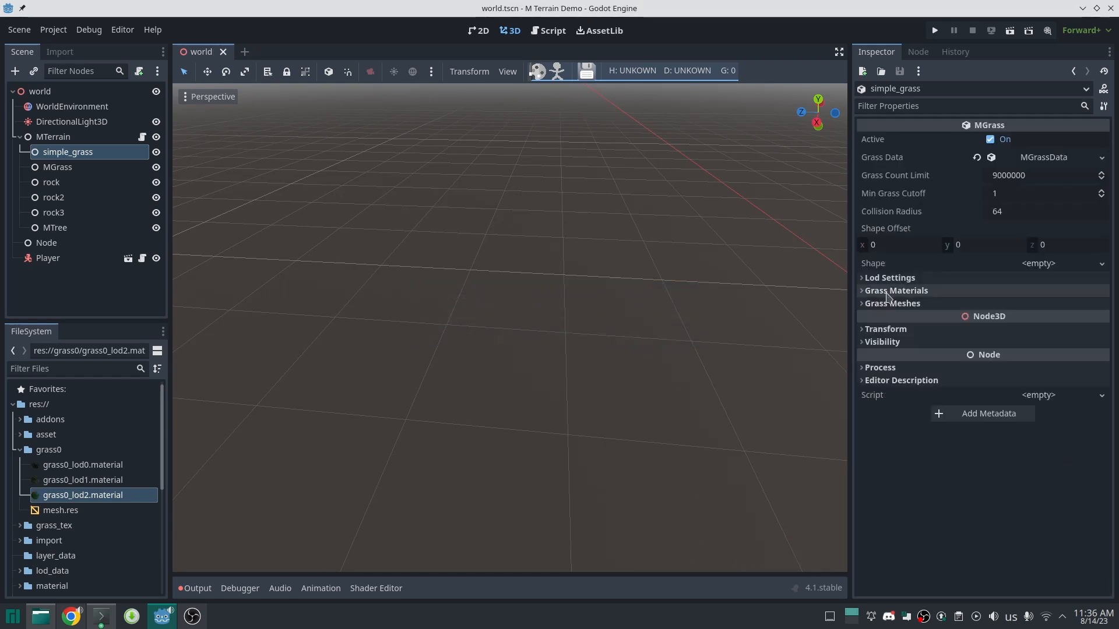
# Set Cull Mode to Disabled in simple_grass's back-culled LOD materials and save the scene
pyautogui.click(895, 290)
pyautogui.click(1007, 396)
pyautogui.scroll(-4, 1007, 396)
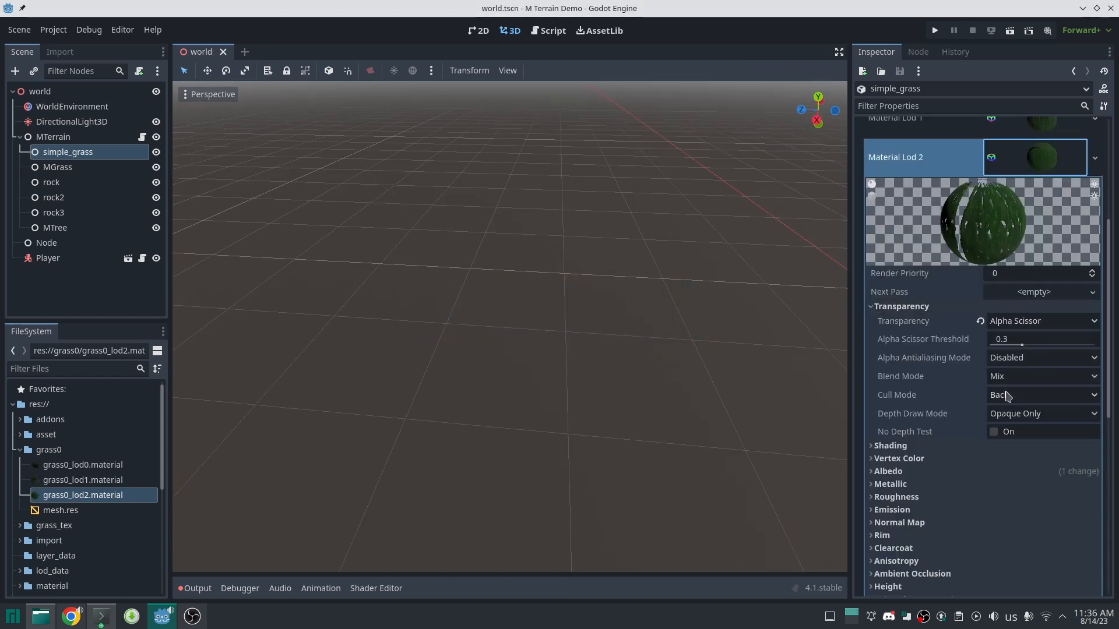
pyautogui.click(1007, 395)
pyautogui.click(1008, 446)
pyautogui.scroll(-3, 1015, 334)
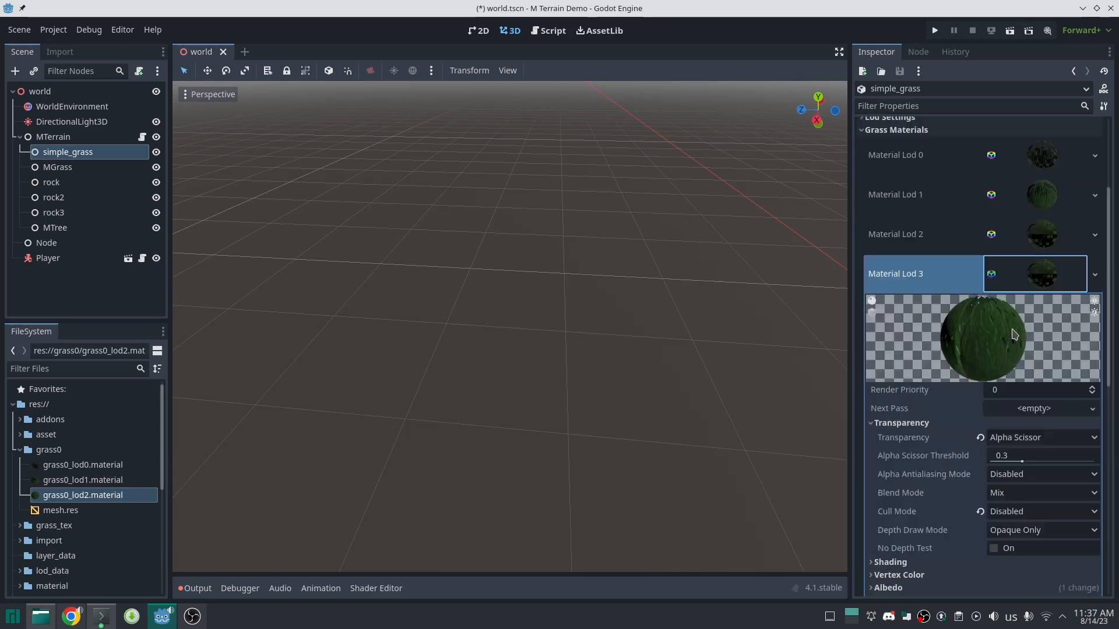
pyautogui.click(1036, 530)
pyautogui.click(1026, 582)
pyautogui.hotkey('ctrl', 's')
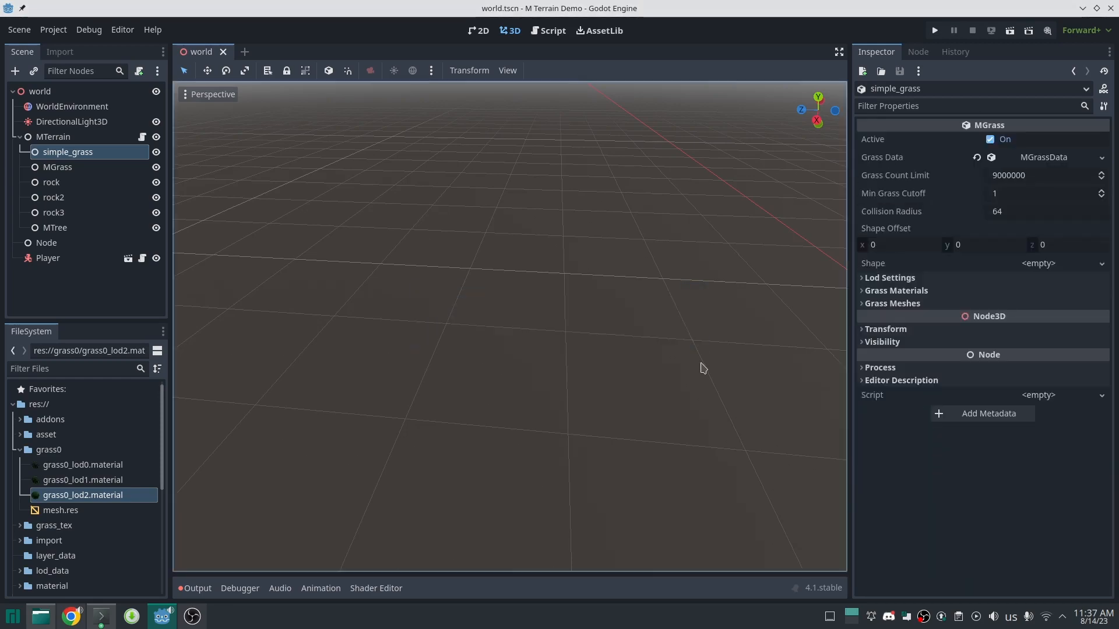
# Regenerate MTerrain's grid with Create Grid and view the textured grass on the terrain
pyautogui.click(52, 139)
pyautogui.click(1004, 194)
pyautogui.moveTo(465, 289); pyautogui.dragTo(580, 306, button='right')
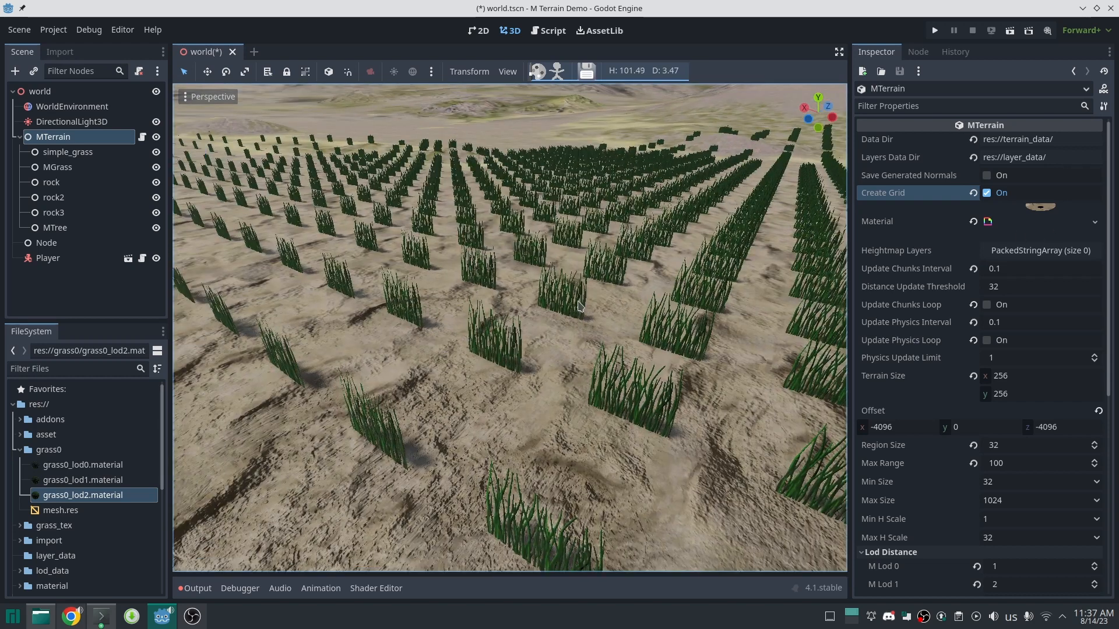
# Create a new MGrassLodSetting for simple_grass's Setting Lod 0 and open it for editing
pyautogui.click(70, 153)
pyautogui.click(903, 280)
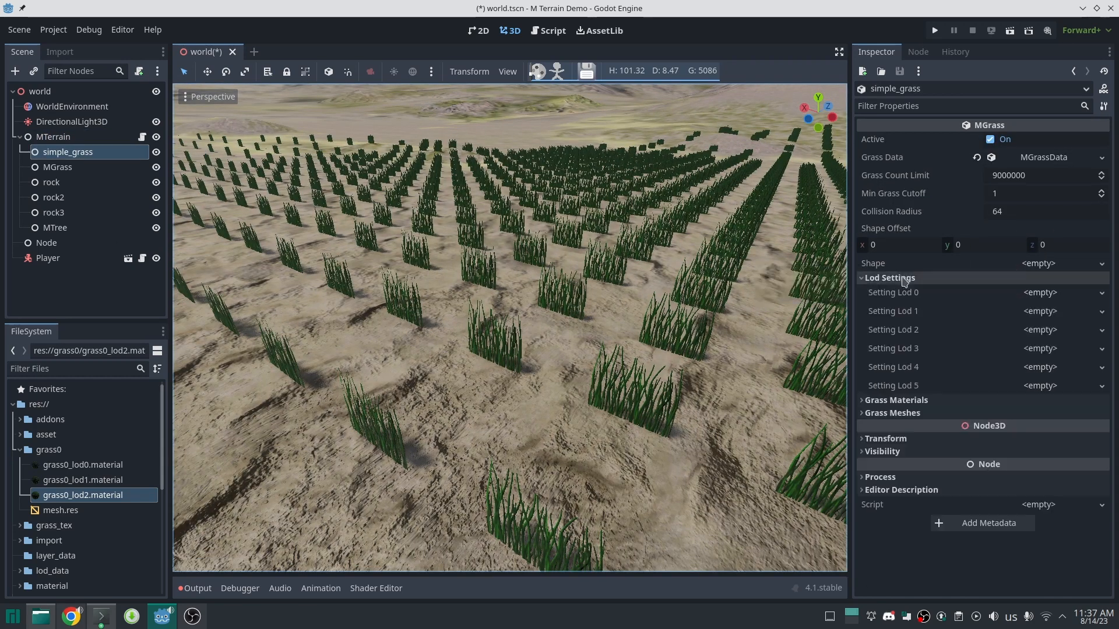
pyautogui.click(1102, 293)
pyautogui.click(1043, 311)
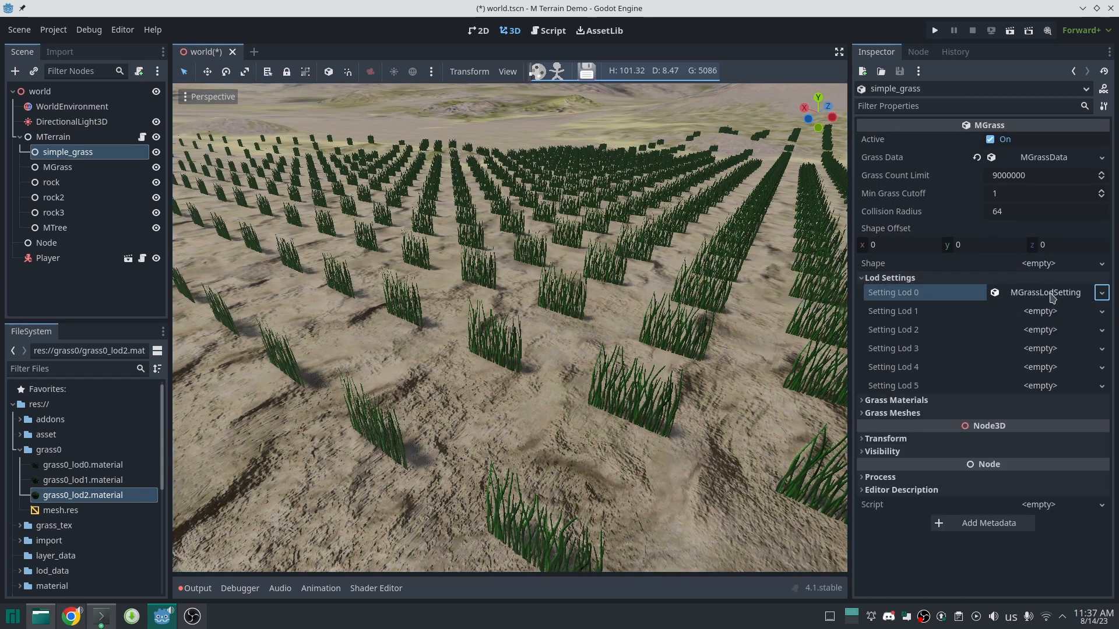
pyautogui.click(1049, 294)
# Set Setting Lod 0's Rand Rot Start to -10, 0, -10 and Rand Rot End to 10, 360, 10
pyautogui.scroll(-4, 971, 351)
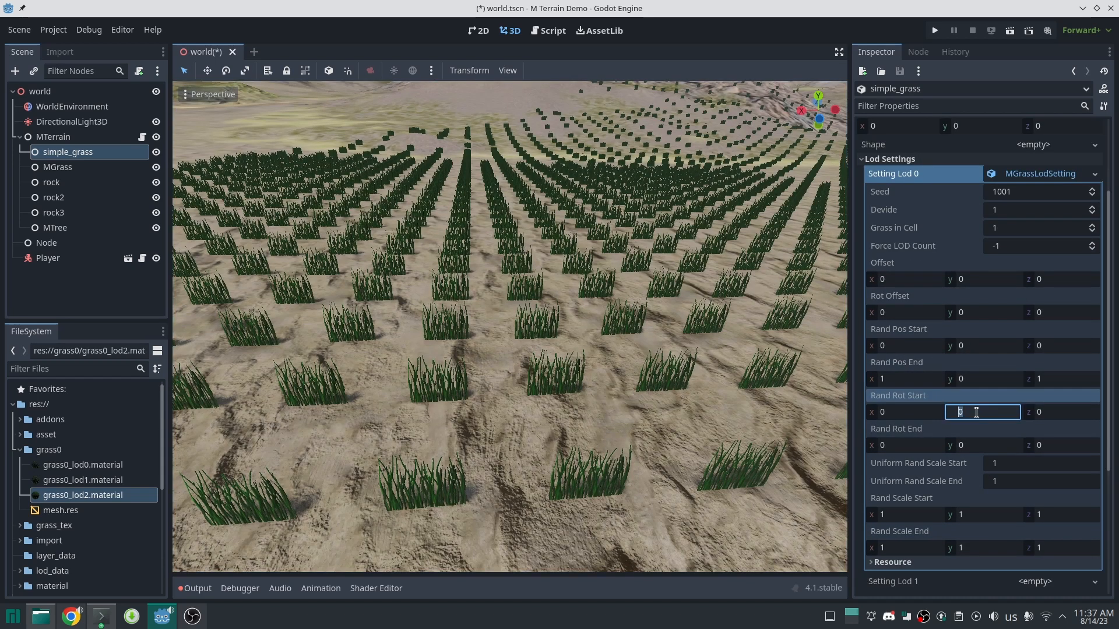
pyautogui.scroll(-4, 915, 361)
pyautogui.click(903, 326)
pyautogui.write('10')
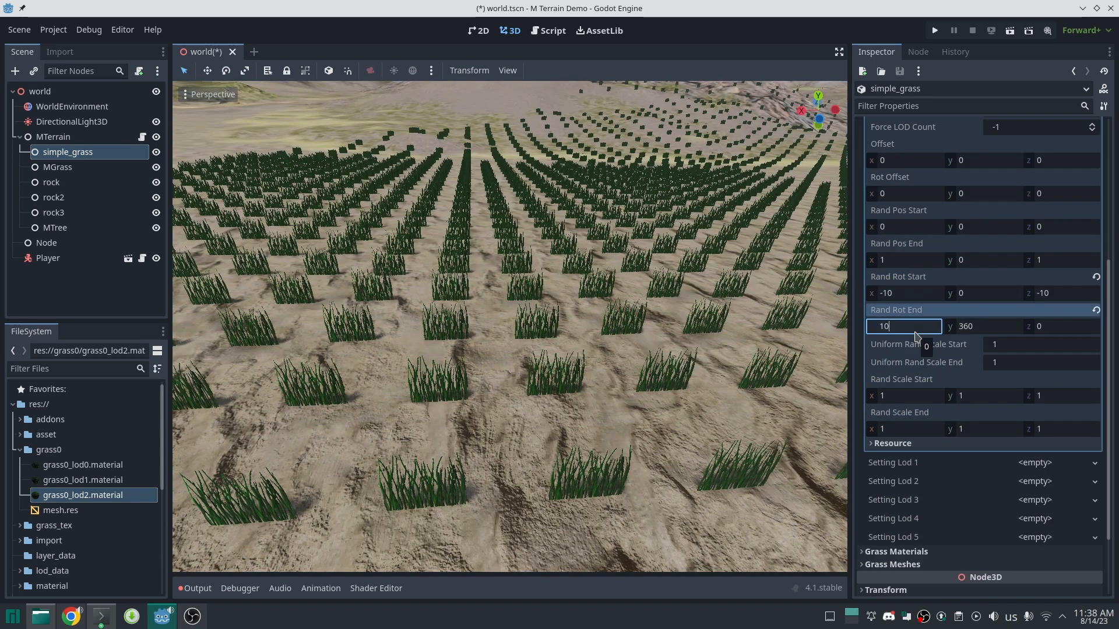
pyautogui.press('Tab')
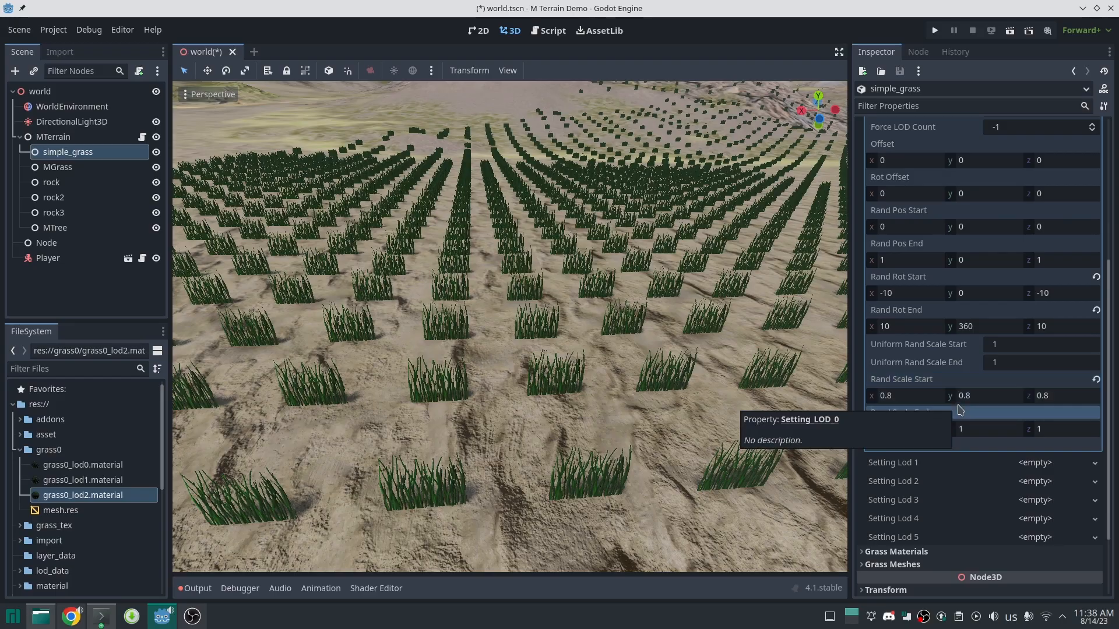
# Set Setting Lod 0's random scale range, starting at 0.8 on all axes, and save the scene
pyautogui.press('Tab')
pyautogui.press('Tab')
pyautogui.hotkey('ctrl', 's')
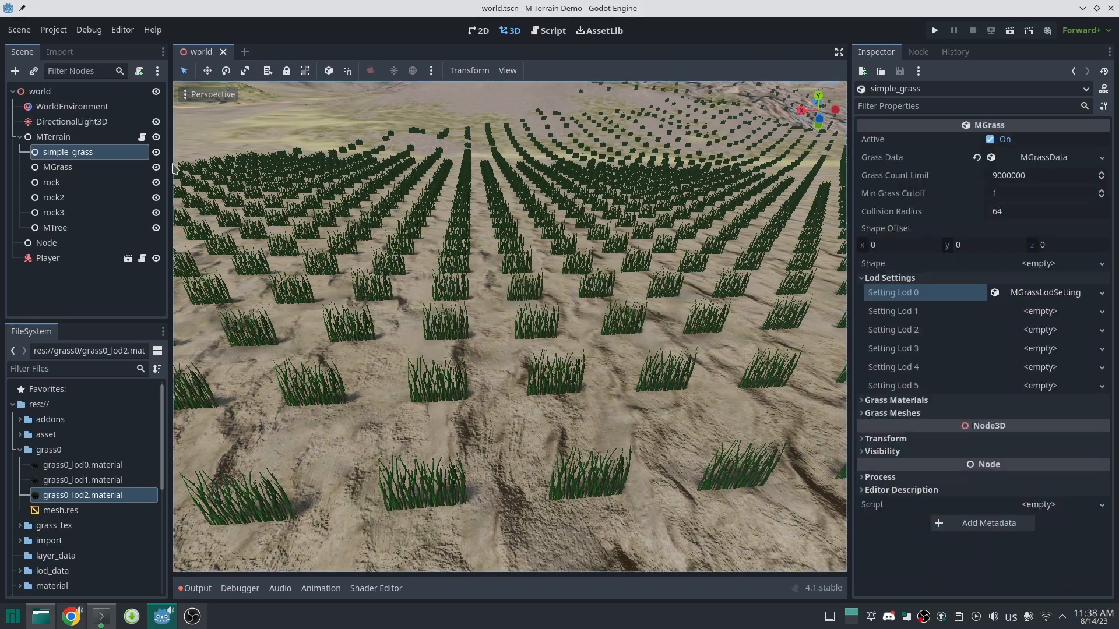
# Regenerate MTerrain's grid with Create Grid and examine the randomised grass up close
pyautogui.click(53, 136)
pyautogui.click(986, 193)
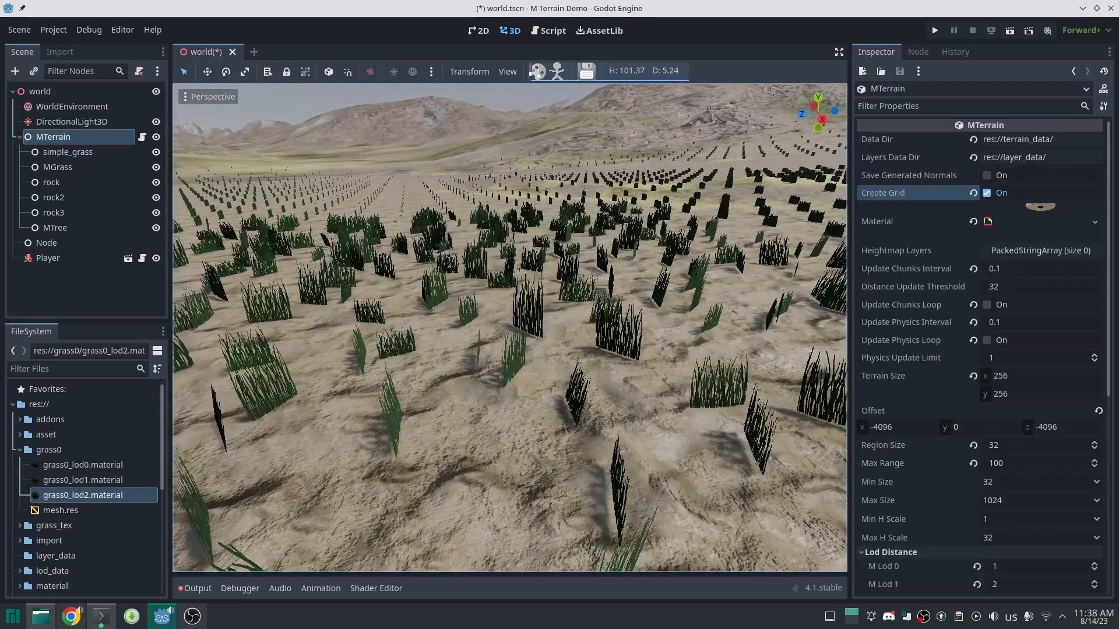
pyautogui.press('w')
pyautogui.scroll(-3, 510, 327)
pyautogui.moveTo(510, 327); pyautogui.dragTo(483, 318, button='right')
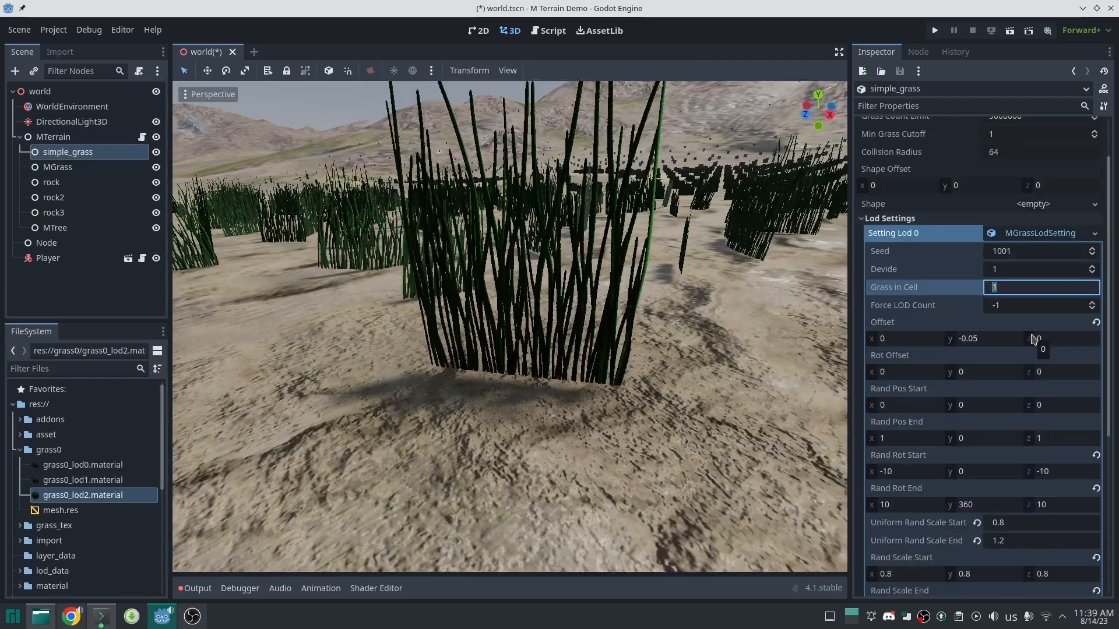
# Set Setting Lod 0's Grass in Cell to 20 and save the scene
pyautogui.write('20')
pyautogui.press('Return')
pyautogui.hotkey('ctrl', 's')
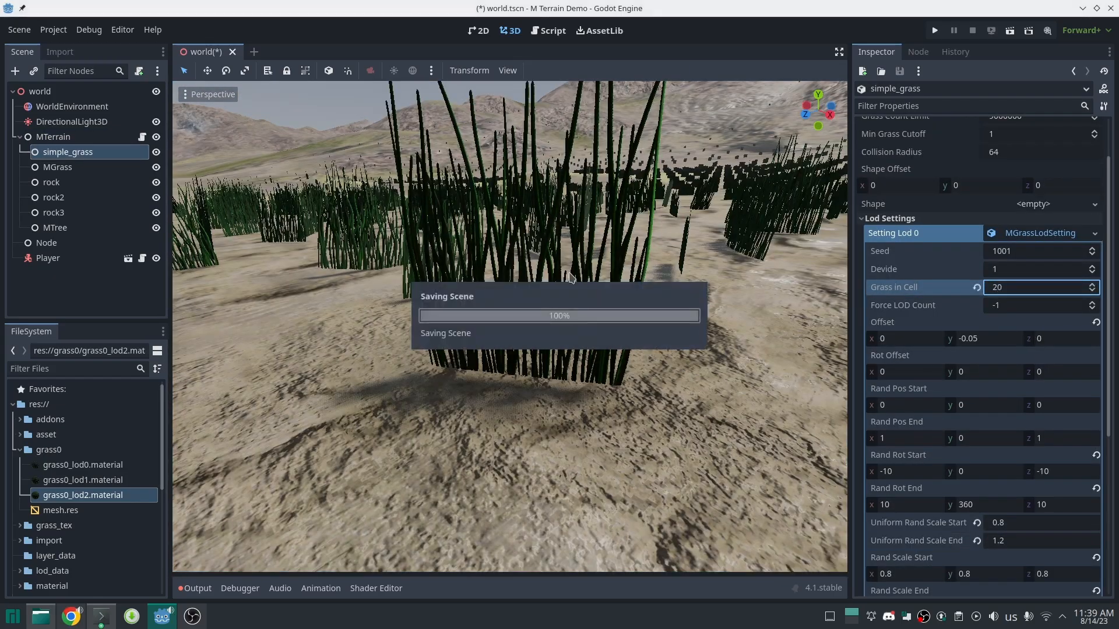
# Regenerate MTerrain's grid with Create Grid and examine the density of the grass from close up and farther away
pyautogui.click(53, 137)
pyautogui.click(987, 193)
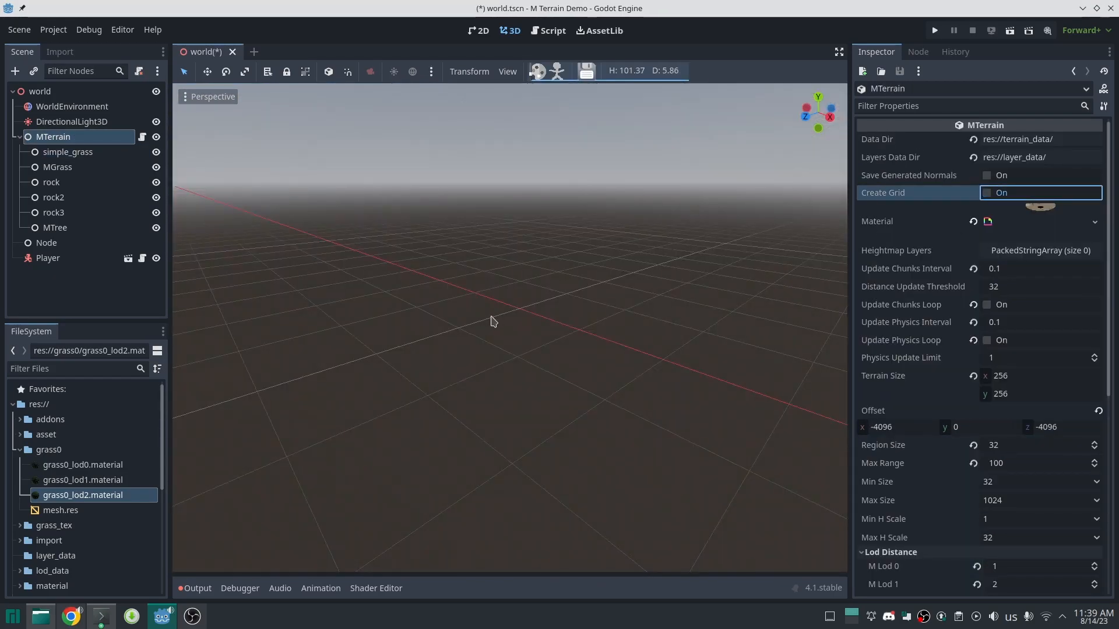
pyautogui.press('space')
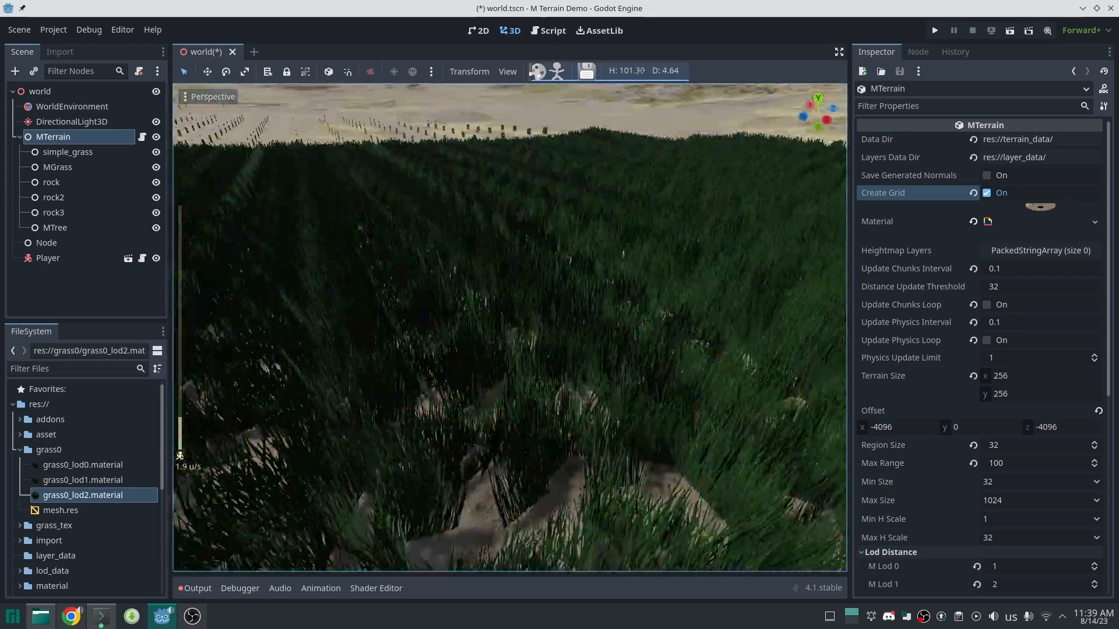
pyautogui.moveTo(493, 321); pyautogui.dragTo(493, 350, button='right')
pyautogui.scroll(-8, 493, 321)
pyautogui.press('w')
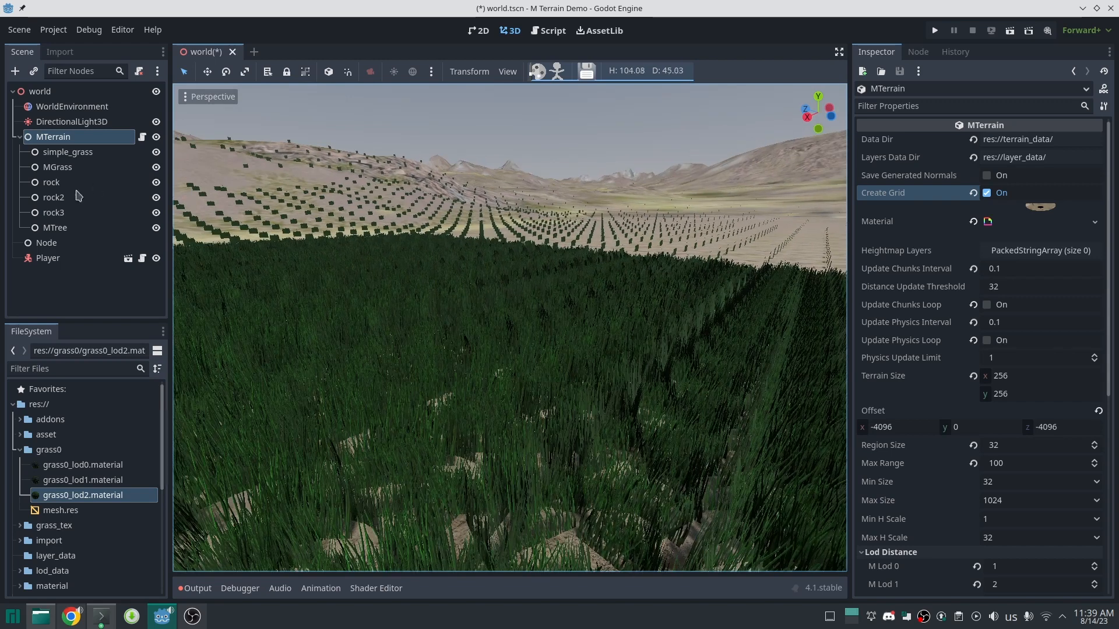
# Set Rand Scale Start to 1.8 on all axes in simple_grass's Setting Lod 1
pyautogui.click(68, 152)
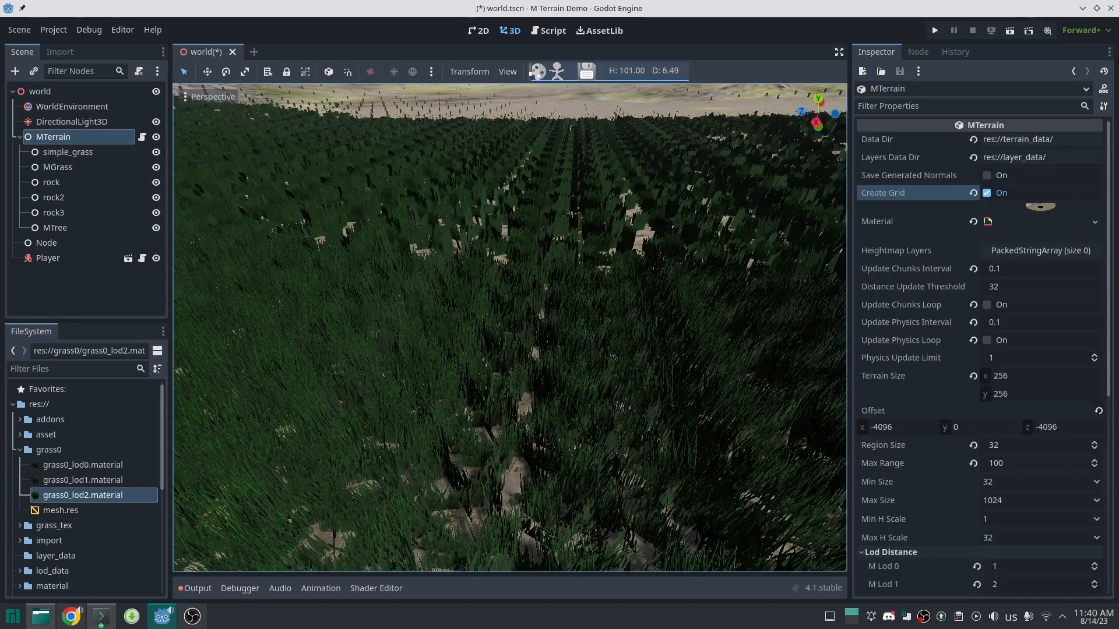
pyautogui.click(67, 152)
pyautogui.scroll(-5, 979, 350)
pyautogui.click(903, 326)
pyautogui.write('1')
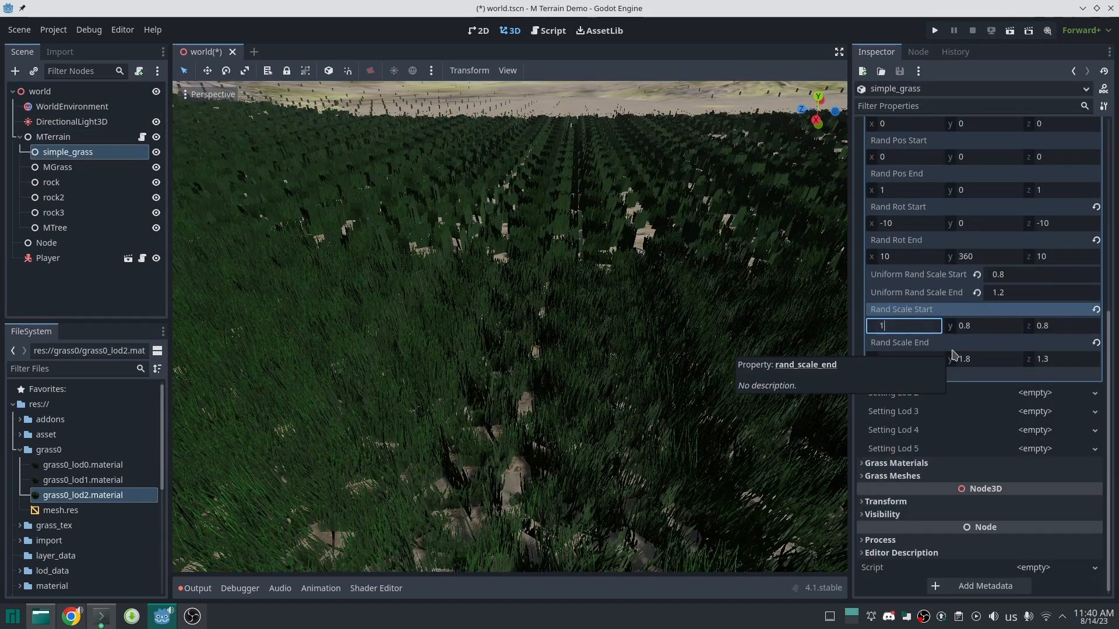
pyautogui.write('.8')
pyautogui.press('Tab')
pyautogui.write('1.8')
pyautogui.press('Tab')
pyautogui.write('1.8')
pyautogui.press('Tab')
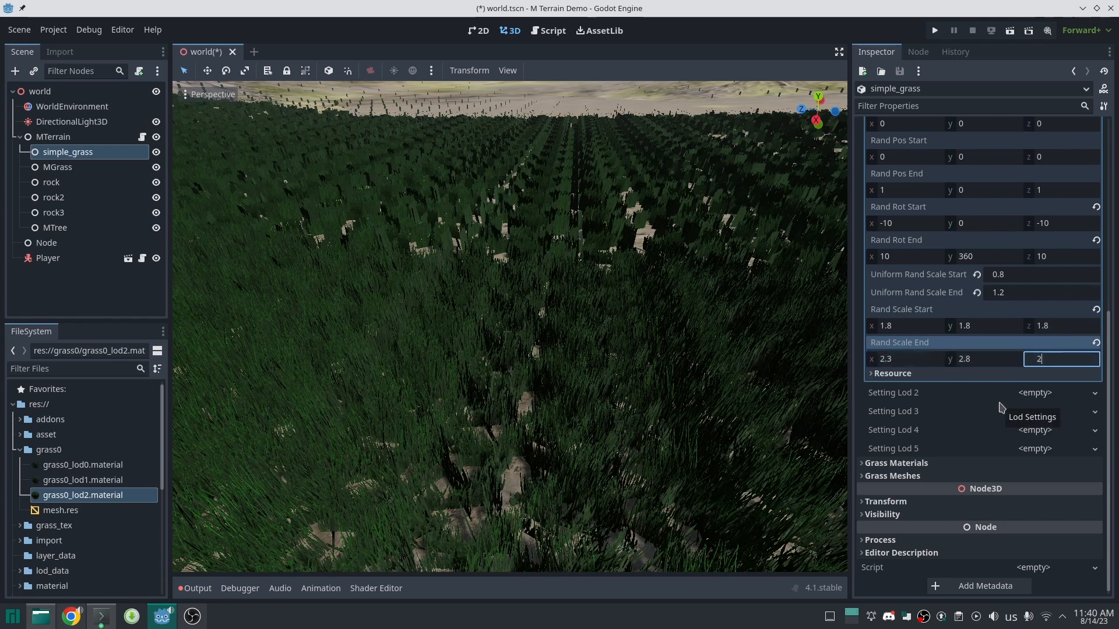
# Set Setting Lod 1's Rand Scale End to 2.3, 2.5, 2.3
pyautogui.write('.3')
pyautogui.click(981, 359)
pyautogui.write('1.5')
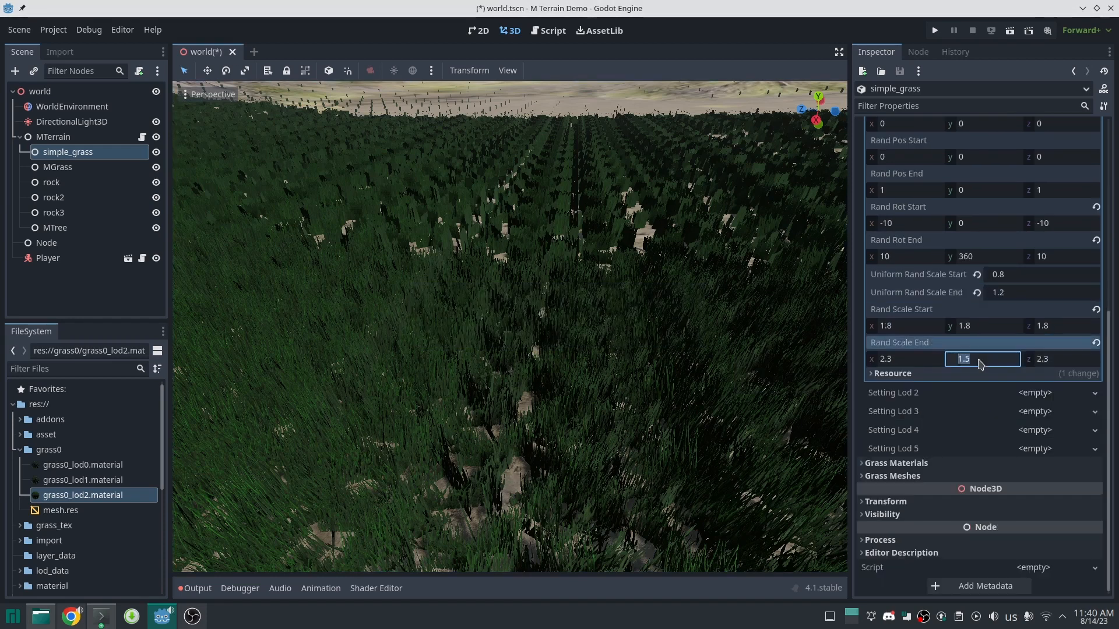
pyautogui.press('Return')
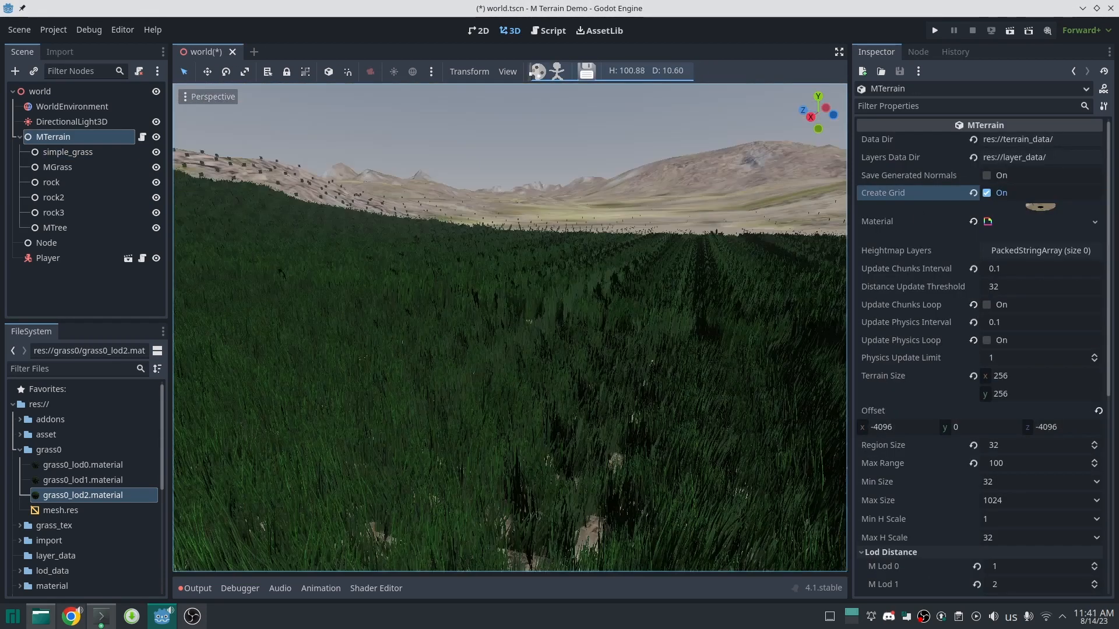
# Set Rand Pos Start to -0.5, 0, -0.5 in simple_grass's Setting Lod 1
pyautogui.moveTo(559, 332); pyautogui.dragTo(533, 332, button='right')
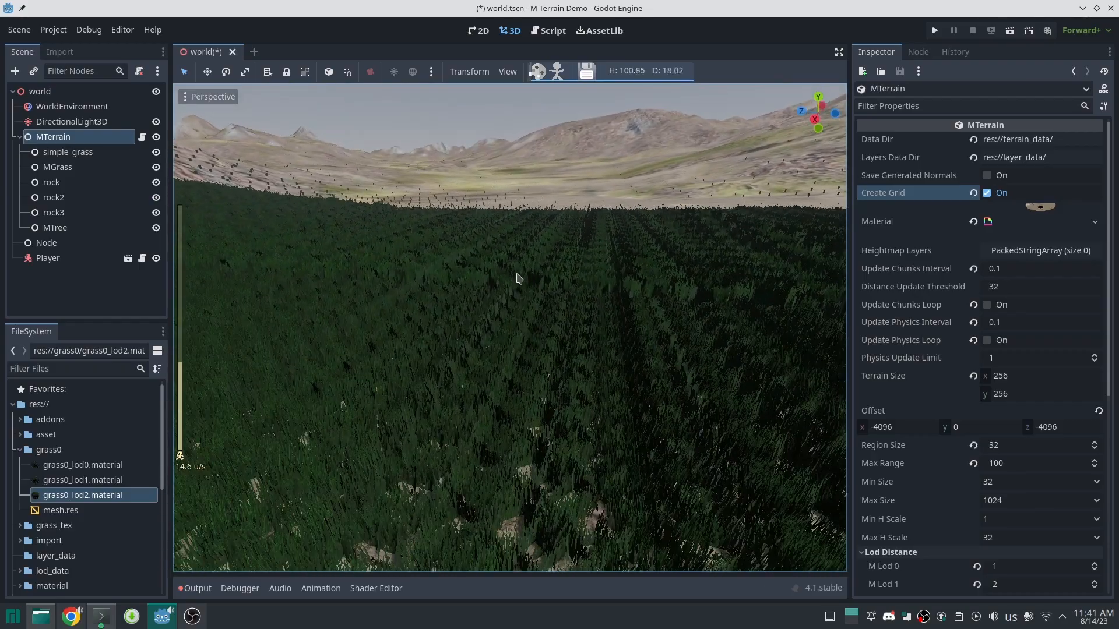
pyautogui.scroll(10, 590, 310)
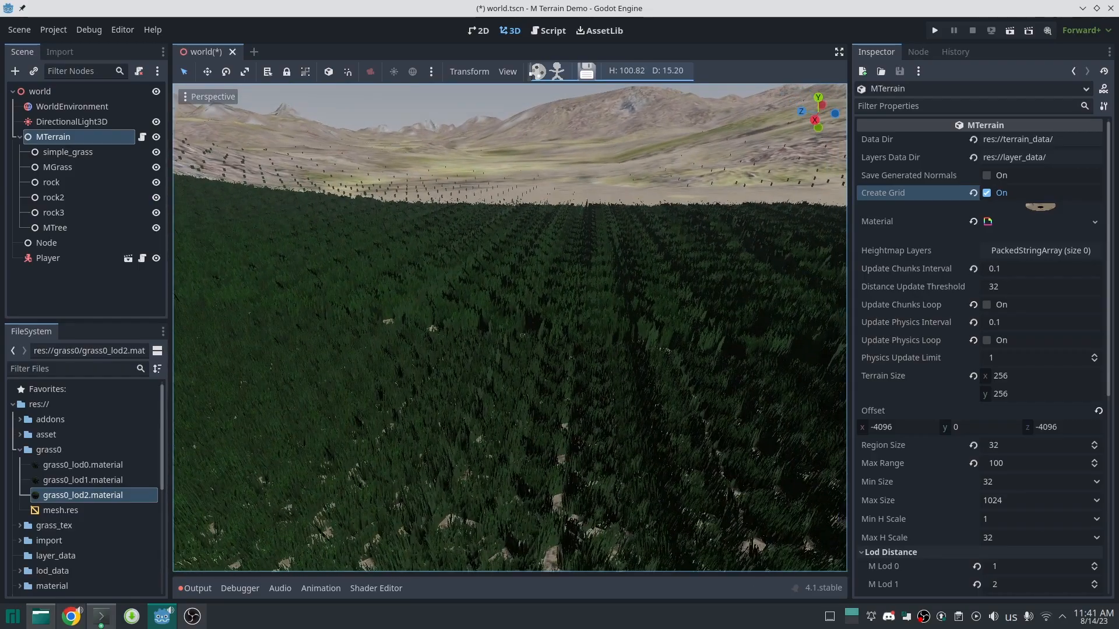
pyautogui.scroll(-7, 590, 309)
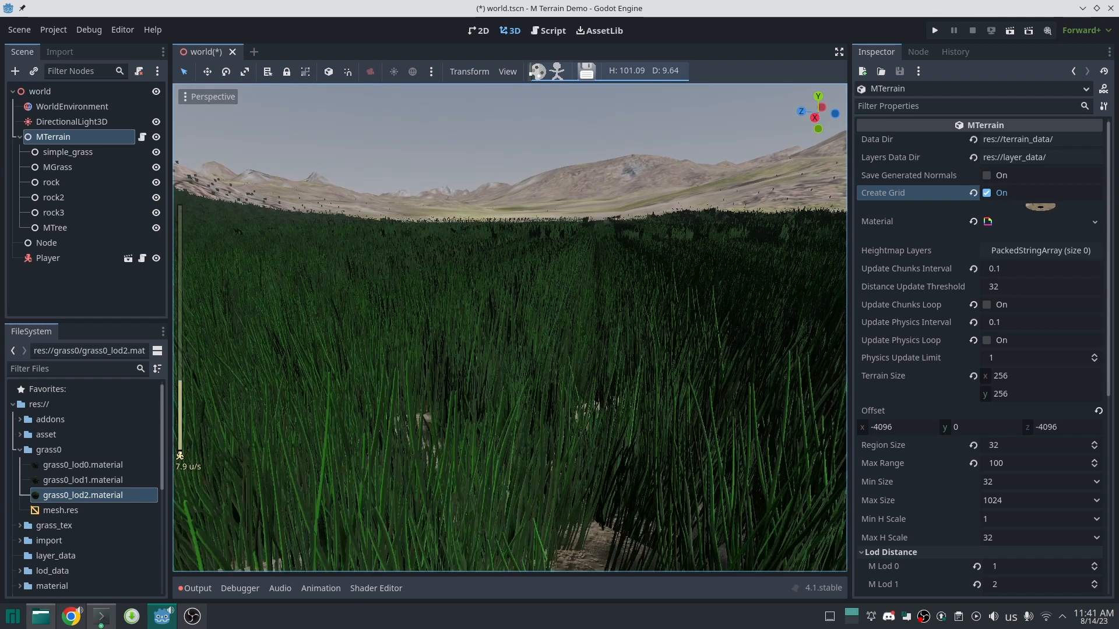
pyautogui.click(58, 152)
pyautogui.scroll(5, 1011, 297)
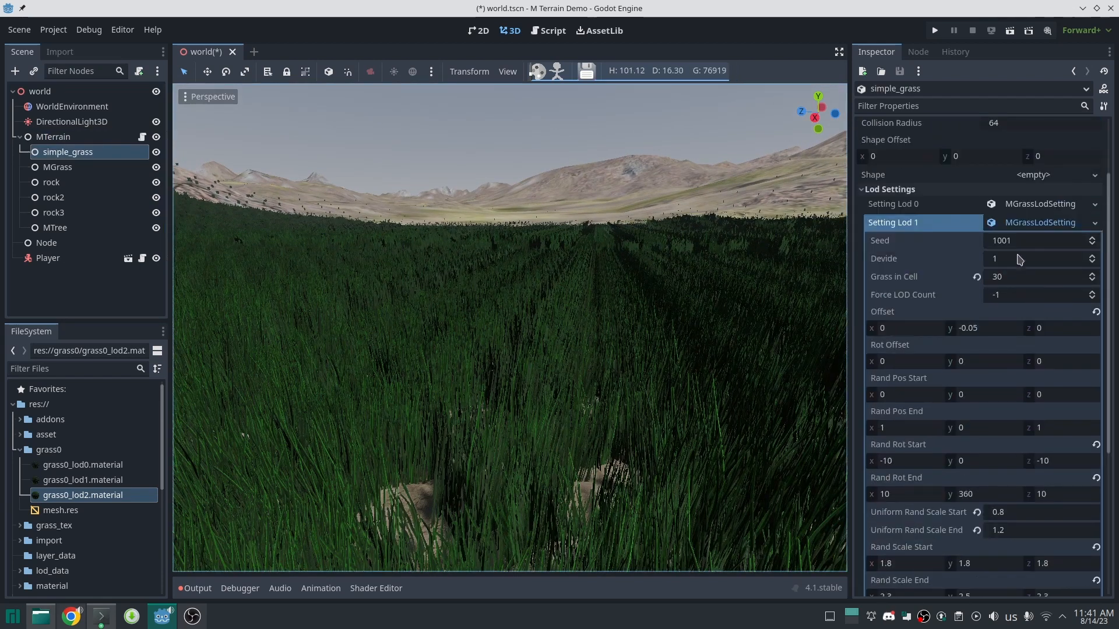
pyautogui.scroll(-3, 977, 330)
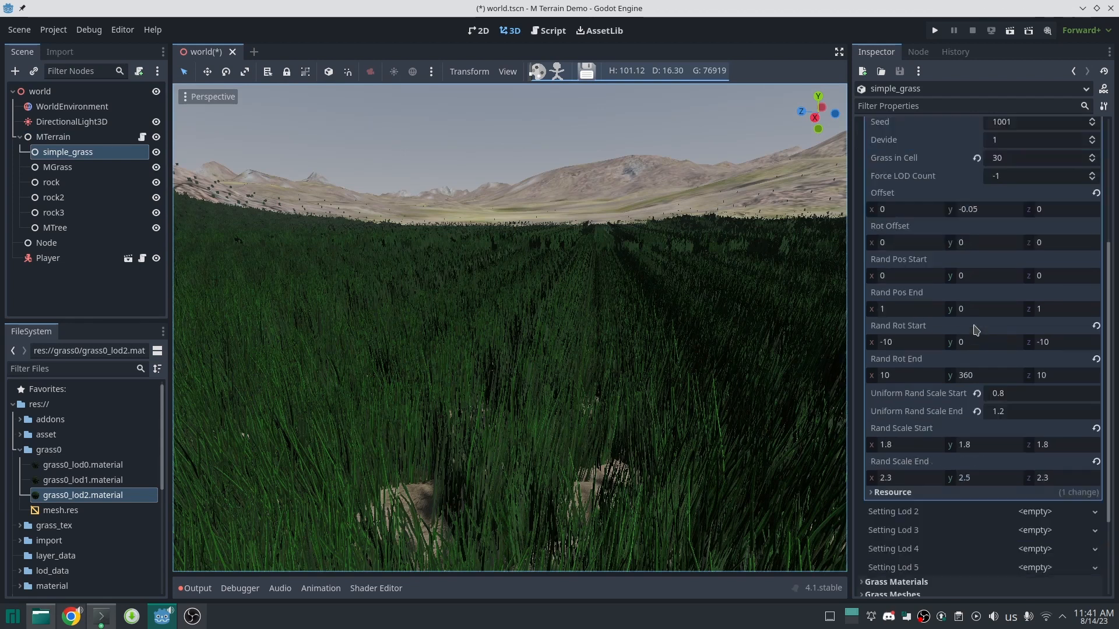
pyautogui.click(898, 276)
pyautogui.write('-')
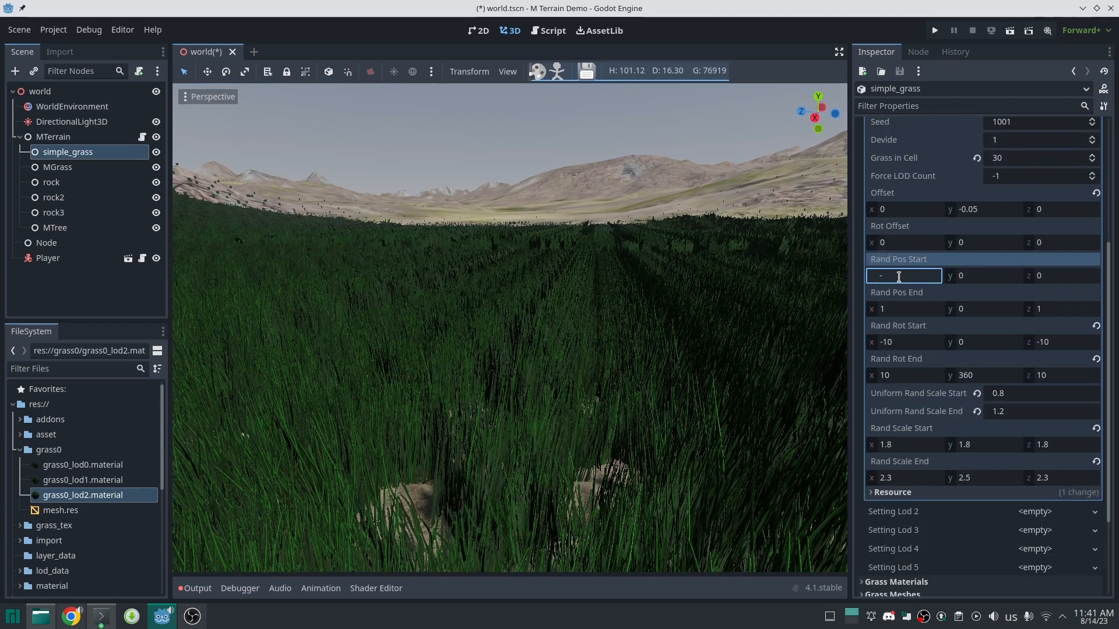
pyautogui.write('0.5')
pyautogui.press('Tab')
pyautogui.press('Tab')
pyautogui.write('-0.5')
# Set Setting Lod 1's Rand Pos End to 1.5, 0, 1.5
pyautogui.press('Tab')
pyautogui.write('1.5')
pyautogui.press('Tab')
pyautogui.press('Tab')
pyautogui.write('1.')
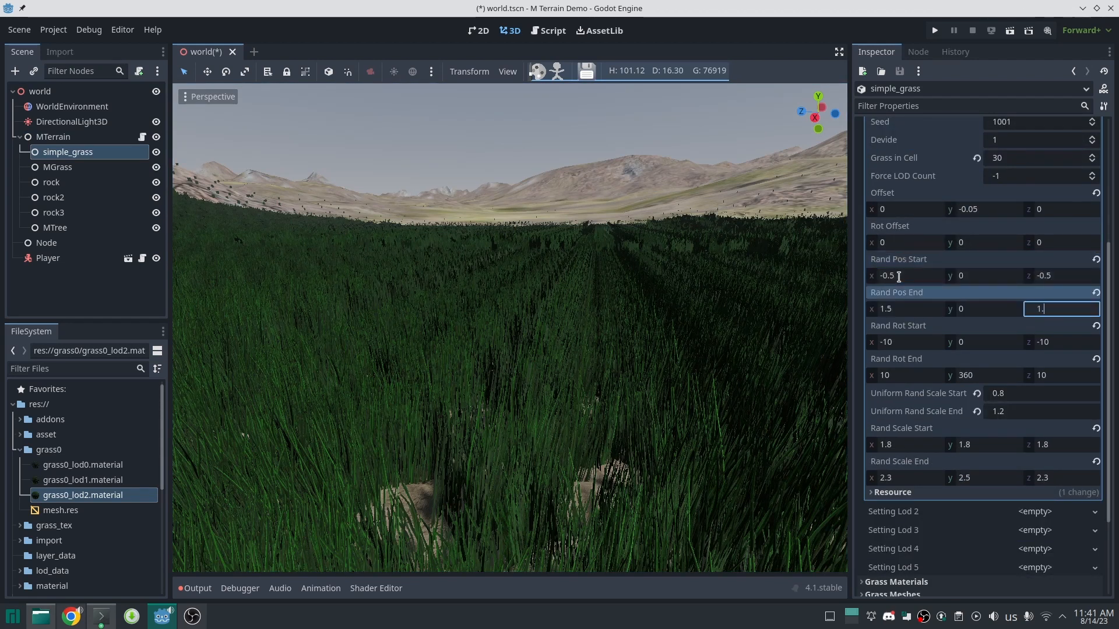
pyautogui.write('5')
pyautogui.press('Return')
# Regenerate MTerrain's grid with Create Grid and check how the Lod 1 grass rows blend together
pyautogui.scroll(5, 977, 291)
pyautogui.click(53, 136)
pyautogui.click(987, 193)
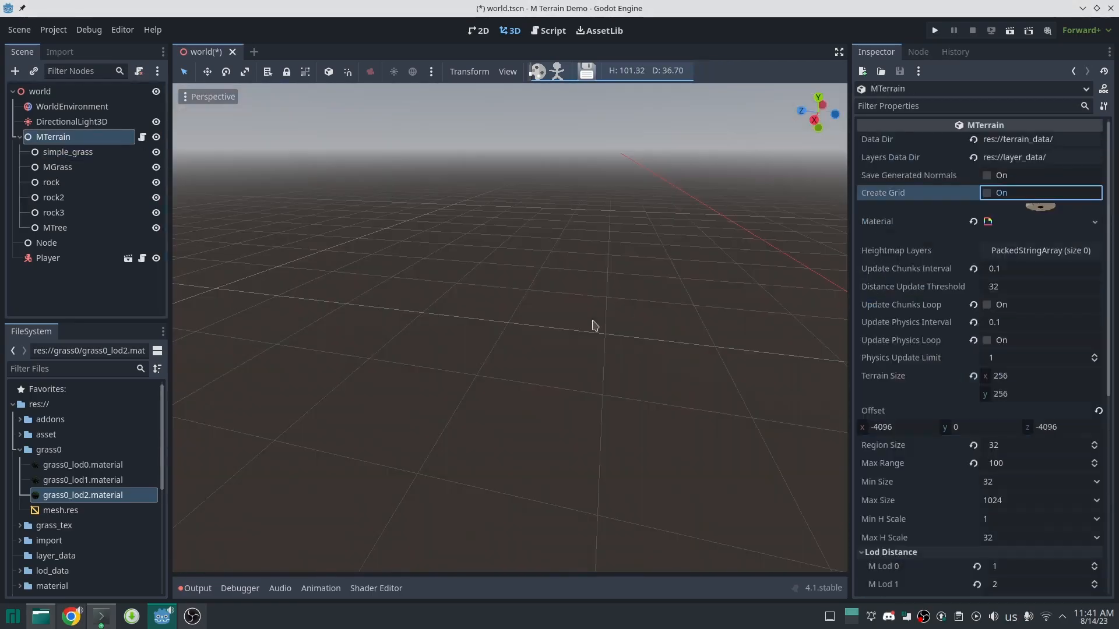
pyautogui.press('space')
pyautogui.moveTo(612, 288); pyautogui.dragTo(513, 292, button='middle')
# Give simple_grass's Setting Lod 2 a copy of Setting Lod 1's MGrassLodSetting and expand it
pyautogui.click(68, 151)
pyautogui.click(1099, 327)
pyautogui.click(1024, 369)
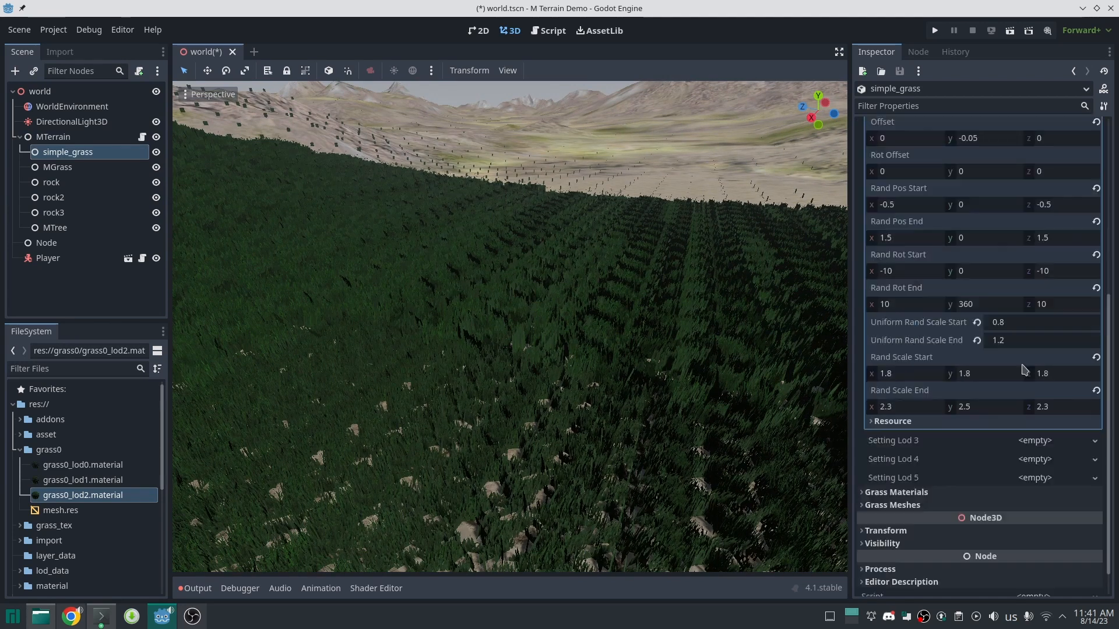
pyautogui.scroll(5, 1024, 369)
pyautogui.click(1044, 330)
pyautogui.click(1049, 330)
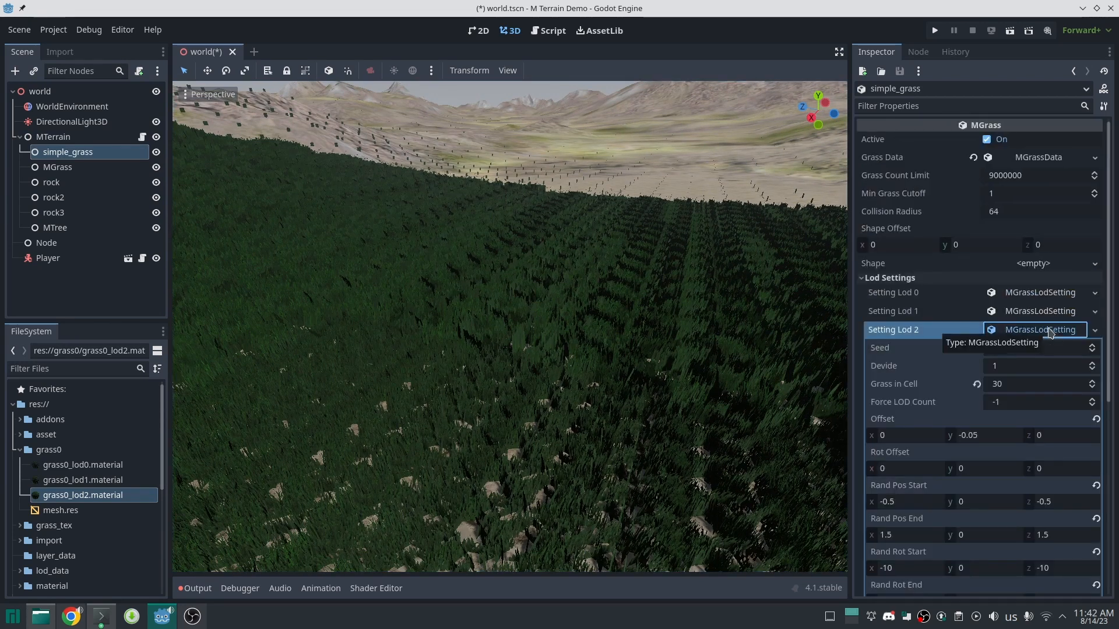
# Set Setting Lod 2's Rand Scale Start to 2.8, 2.3, 2.8 and Rand Scale End's X to 3, and save the scene
pyautogui.scroll(-5, 1049, 332)
pyautogui.click(903, 434)
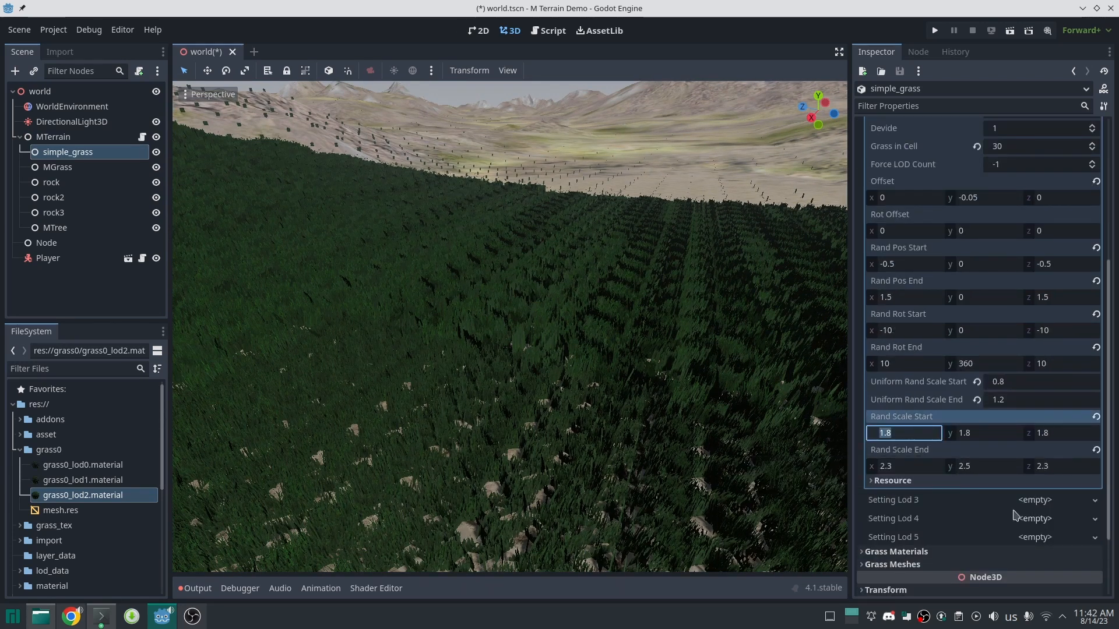
pyautogui.write('2.8')
pyautogui.press('Tab')
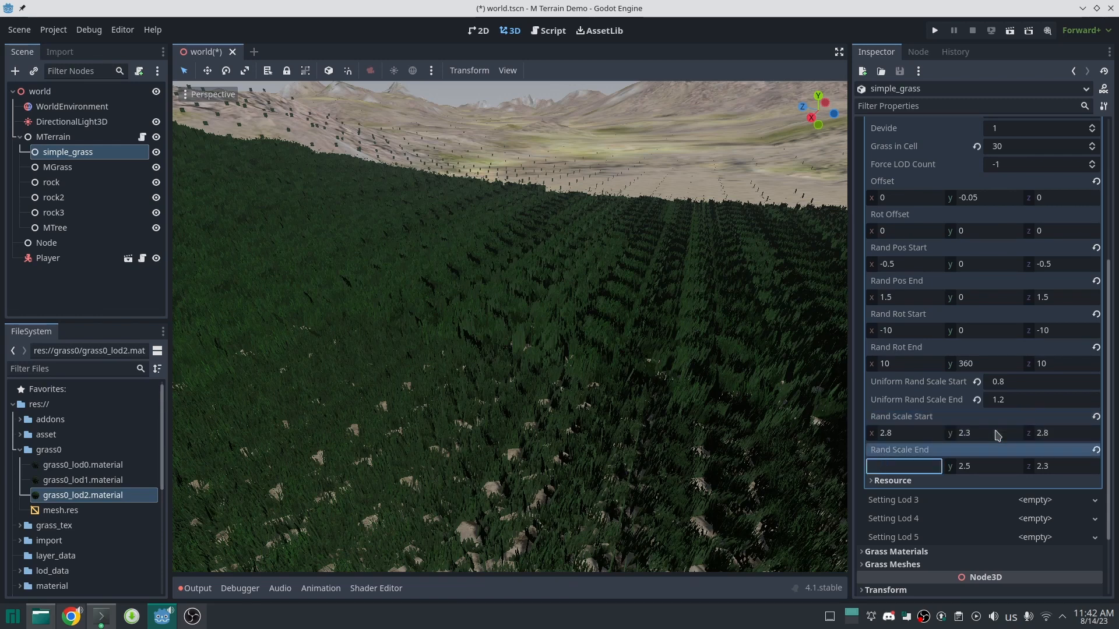
pyautogui.write('3')
pyautogui.press('Tab')
pyautogui.press('Tab')
pyautogui.hotkey('ctrl', 's')
# Regenerate MTerrain's grid with Create Grid and examine the larger Lod 2 grass in the distance
pyautogui.scroll(5, 995, 431)
pyautogui.click(53, 136)
pyautogui.click(986, 193)
pyautogui.click(987, 193)
pyautogui.moveTo(523, 268); pyautogui.dragTo(523, 233, button='right')
# Assign MGrassLodSetting resources to Setting Lod 3, Setting Lod 4 and Setting Lod 5 of simple_grass
pyautogui.click(68, 152)
pyautogui.click(1031, 330)
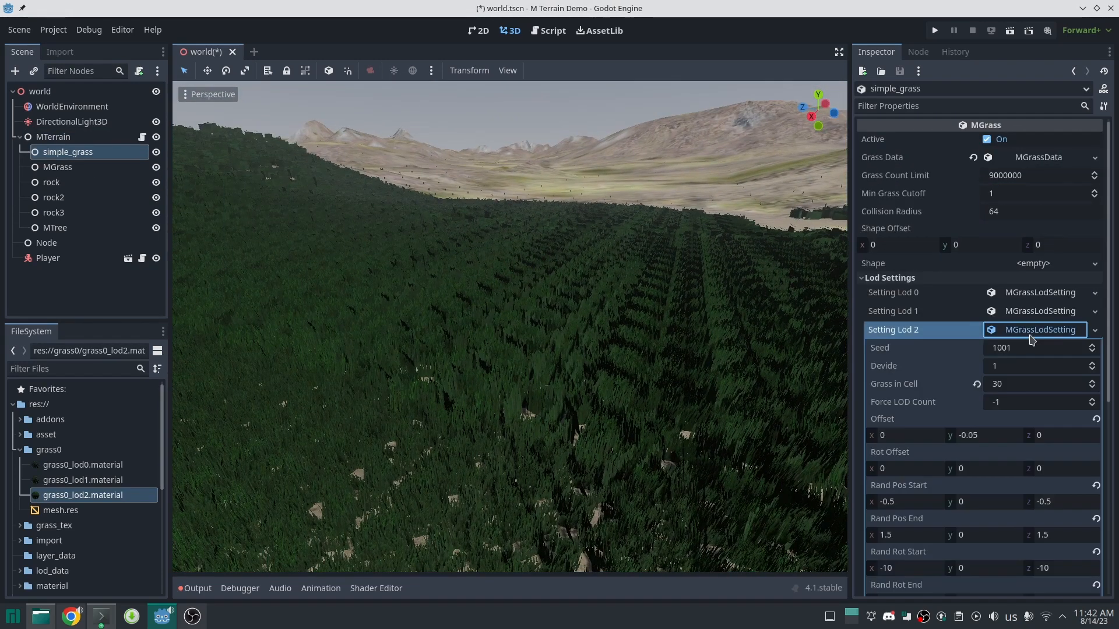
pyautogui.click(1092, 400)
pyautogui.click(1051, 334)
# Regenerate MTerrain's grid with Create Grid and check the grass across all LOD distances
pyautogui.click(53, 137)
pyautogui.click(987, 193)
pyautogui.click(986, 193)
pyautogui.moveTo(573, 311); pyautogui.dragTo(573, 311, button='right')
pyautogui.scroll(3, 574, 311)
# Paint simple_grass widely over the terrain with brush size 50.0 and turn Grass Add off to clear patches
pyautogui.click(67, 152)
pyautogui.click(537, 71)
pyautogui.click(992, 52)
pyautogui.moveTo(510, 326); pyautogui.dragTo(510, 327, button='right')
pyautogui.click(1097, 91)
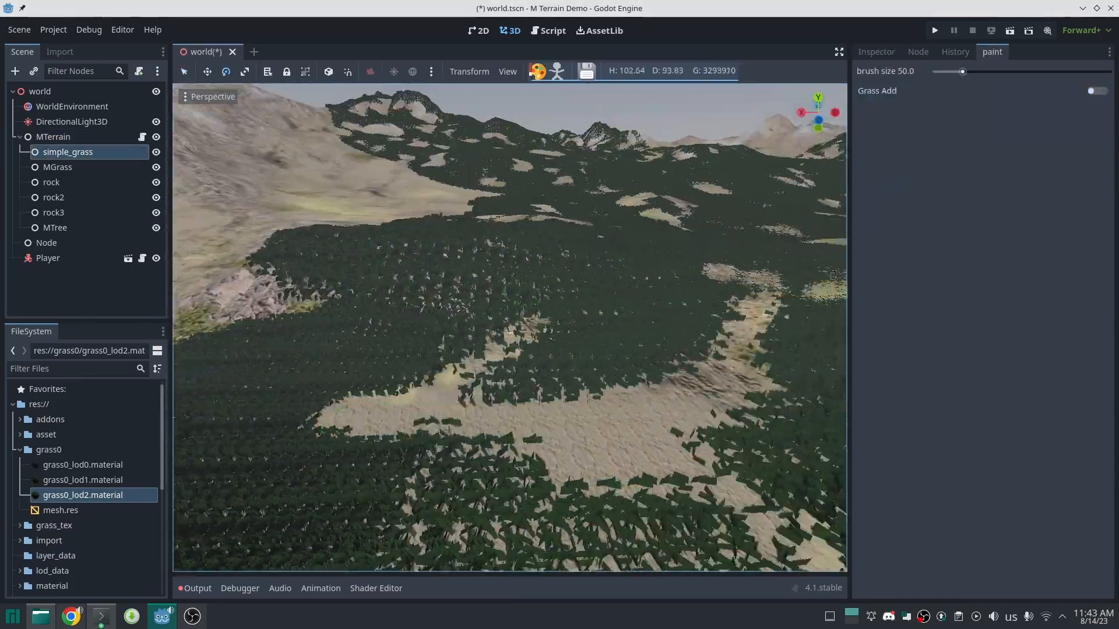
pyautogui.scroll(3, 621, 276)
pyautogui.moveTo(620, 277); pyautogui.dragTo(621, 276, button='right')
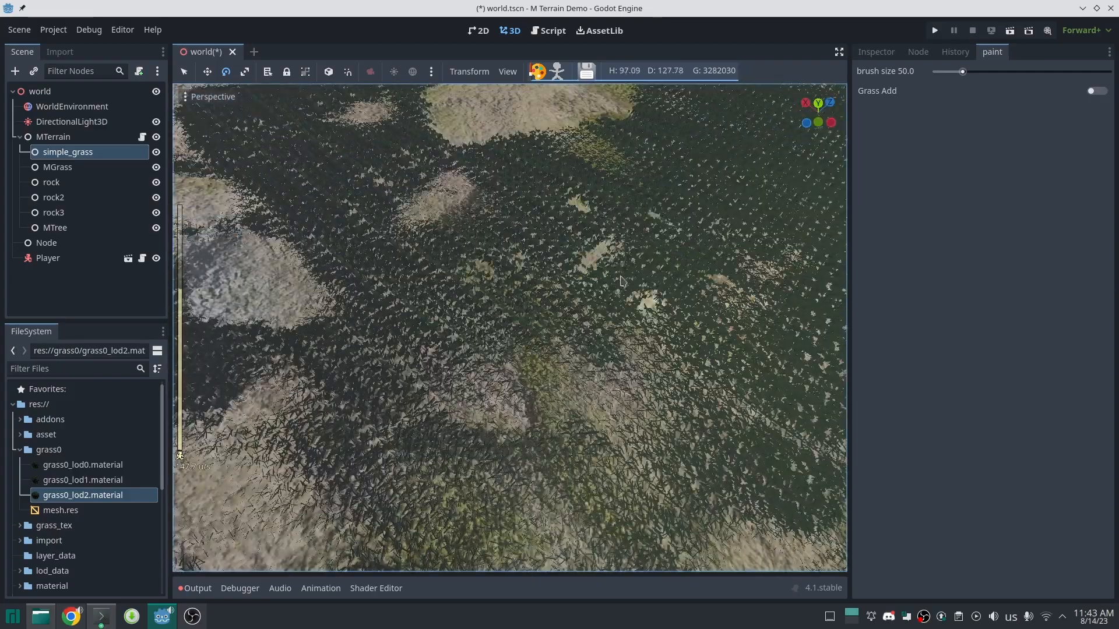
# Save the scene and turn on Update Chunks Loop for MTerrain
pyautogui.hotkey('ctrl', 's')
pyautogui.click(53, 137)
pyautogui.click(991, 305)
pyautogui.moveTo(574, 311); pyautogui.dragTo(573, 311, button='right')
pyautogui.scroll(10, 574, 311)
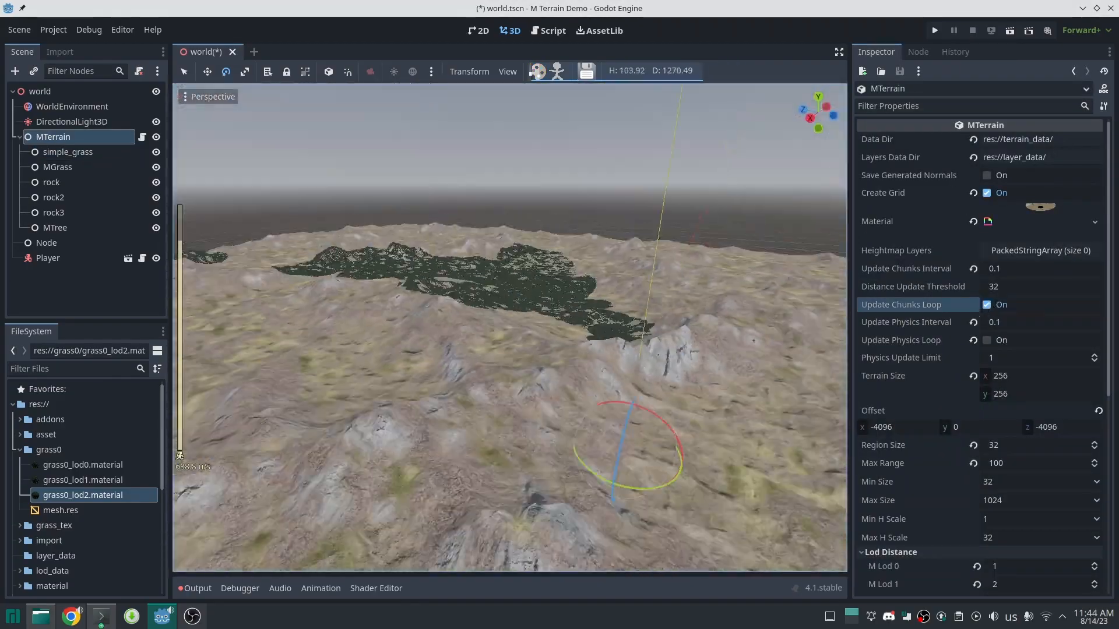
# Survey the painted simple_grass from far away and at ground level
pyautogui.click(67, 152)
pyautogui.scroll(-10, 510, 327)
pyautogui.moveTo(510, 326); pyautogui.dragTo(510, 326, button='right')
pyautogui.scroll(10, 510, 326)
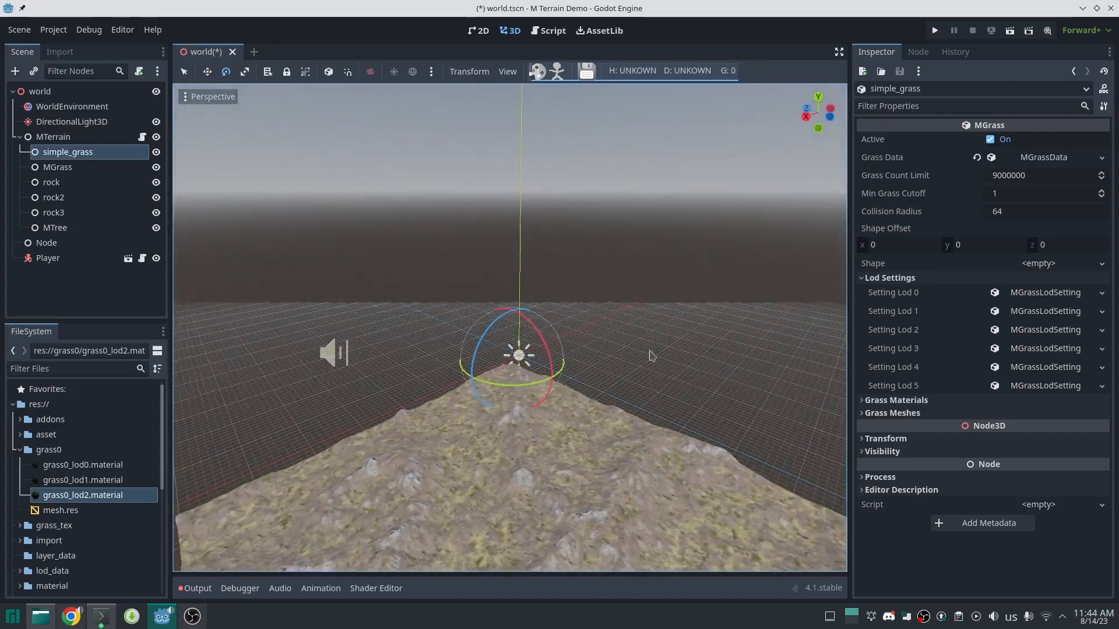
pyautogui.moveTo(651, 355); pyautogui.dragTo(651, 355, button='right')
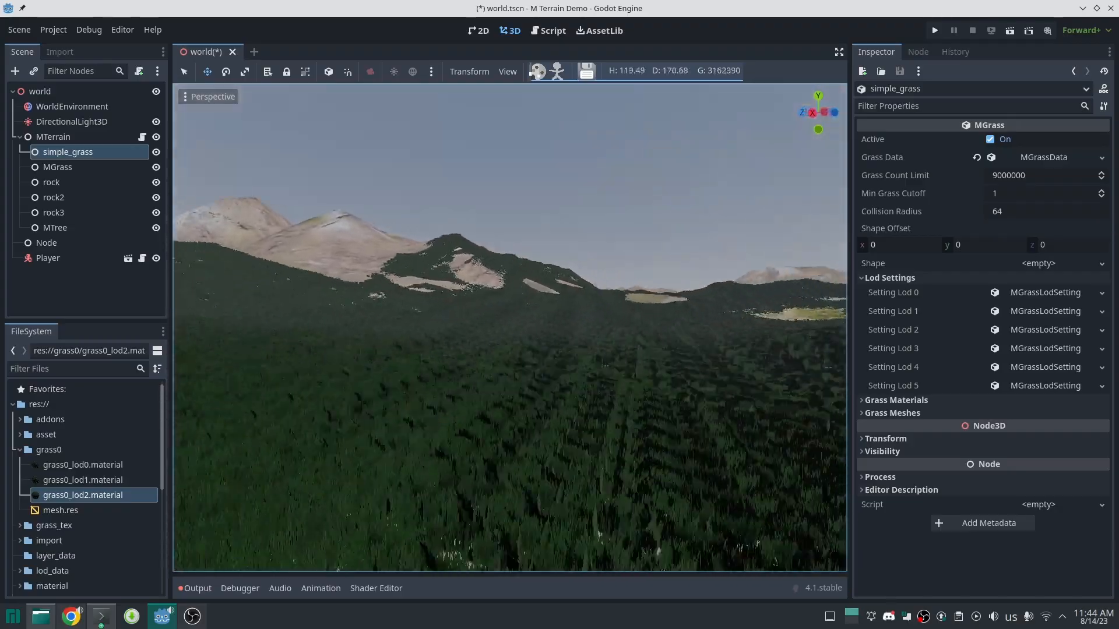
pyautogui.moveTo(652, 355); pyautogui.dragTo(652, 356, button='right')
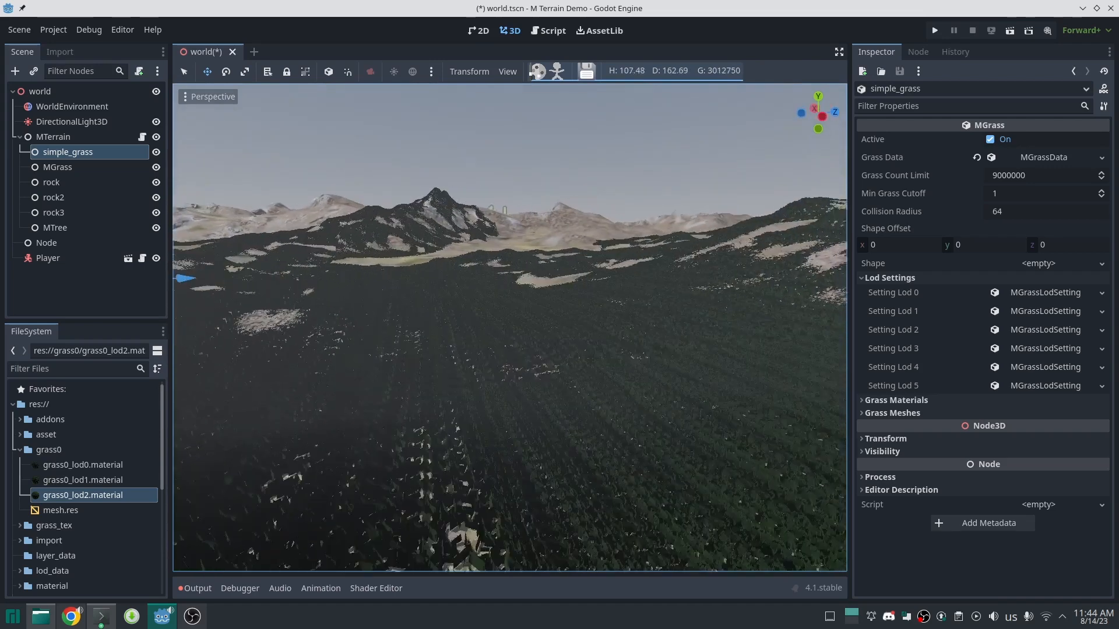
# Set Divide to 4 in simple_grass's Setting Lod 0
pyautogui.click(49, 272)
pyautogui.click(46, 154)
pyautogui.click(1023, 293)
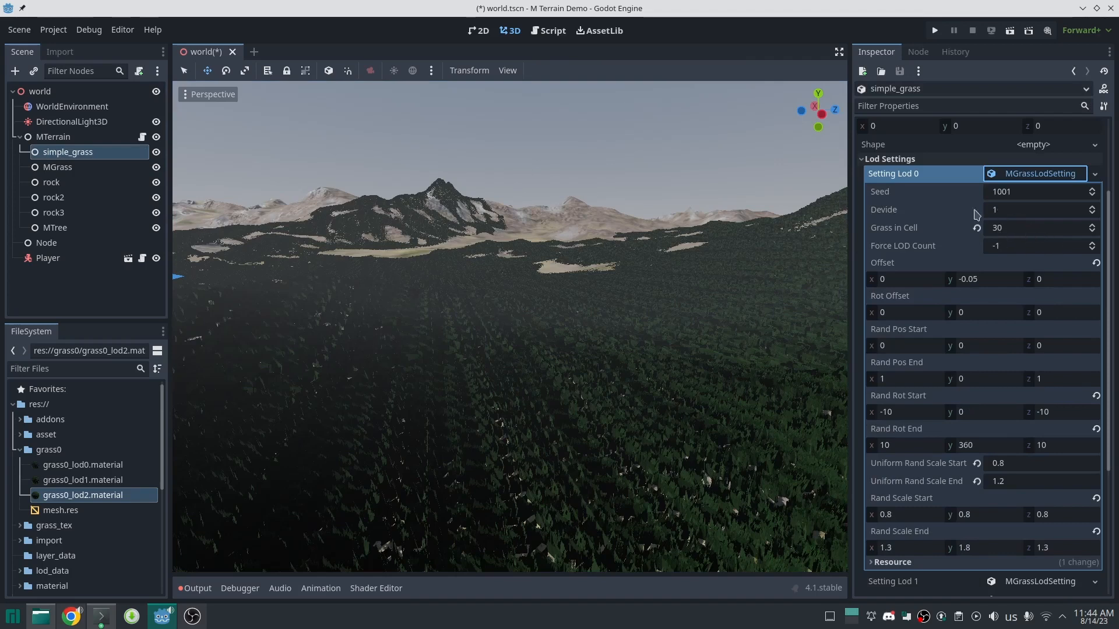
pyautogui.click(1019, 214)
pyautogui.write('4')
pyautogui.press('Return')
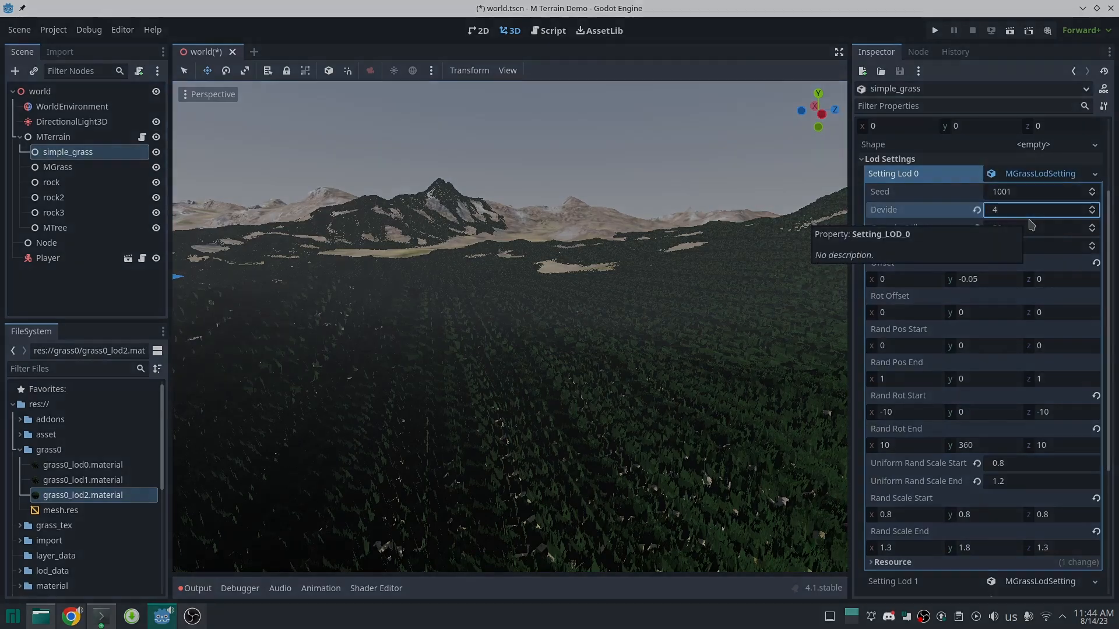